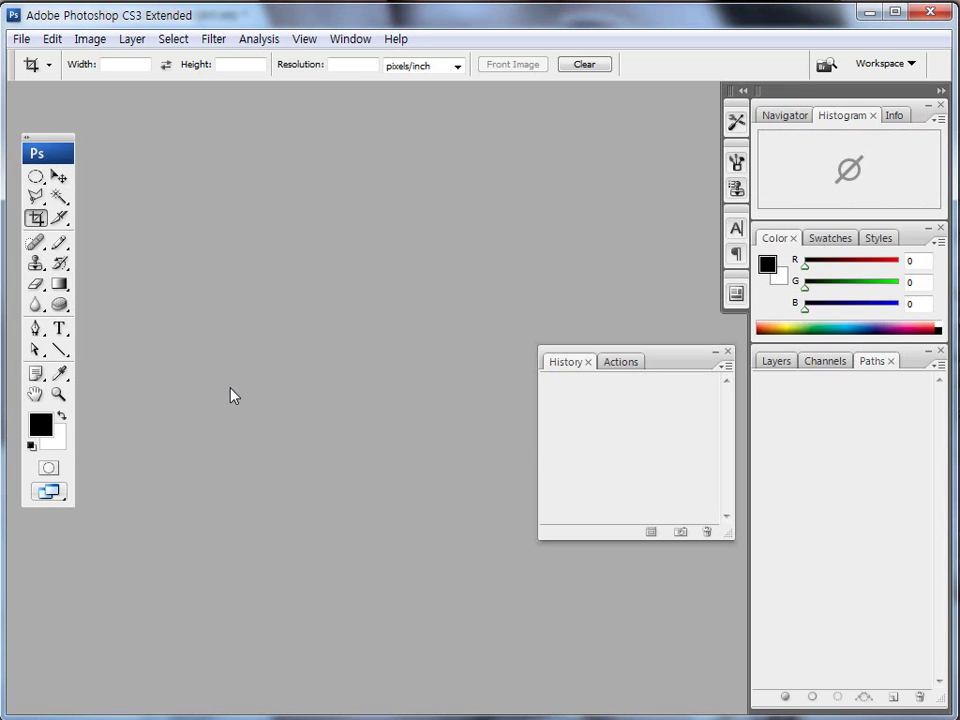
Open the image 패스1 from the Lesson11 folder, enlarge its window around the picture and activate the Move tool.
click(20, 40)
click(36, 75)
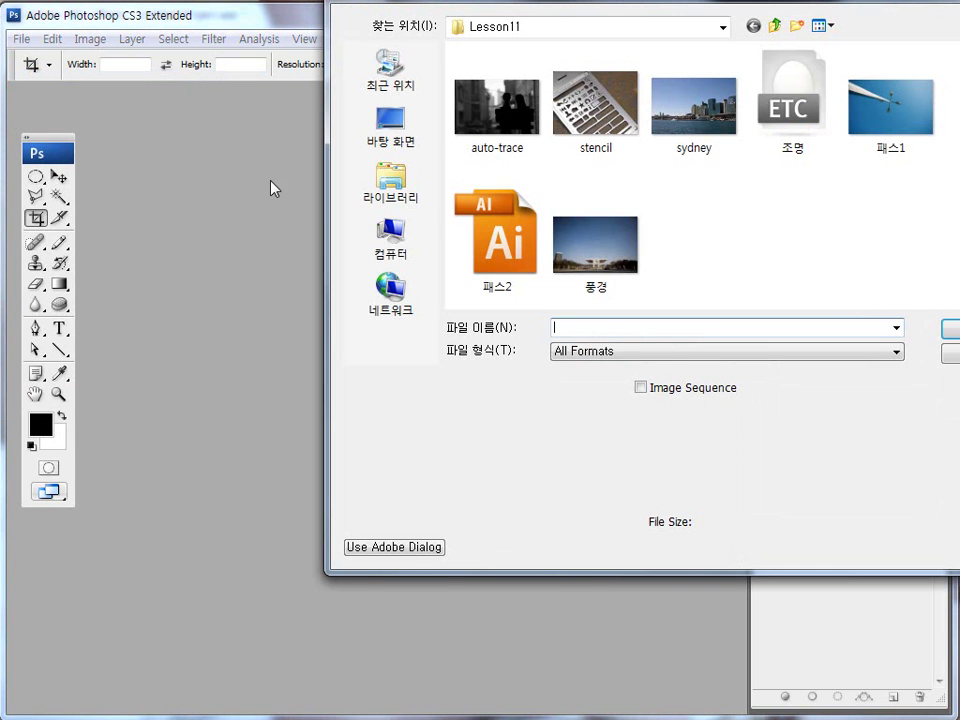
click(874, 133)
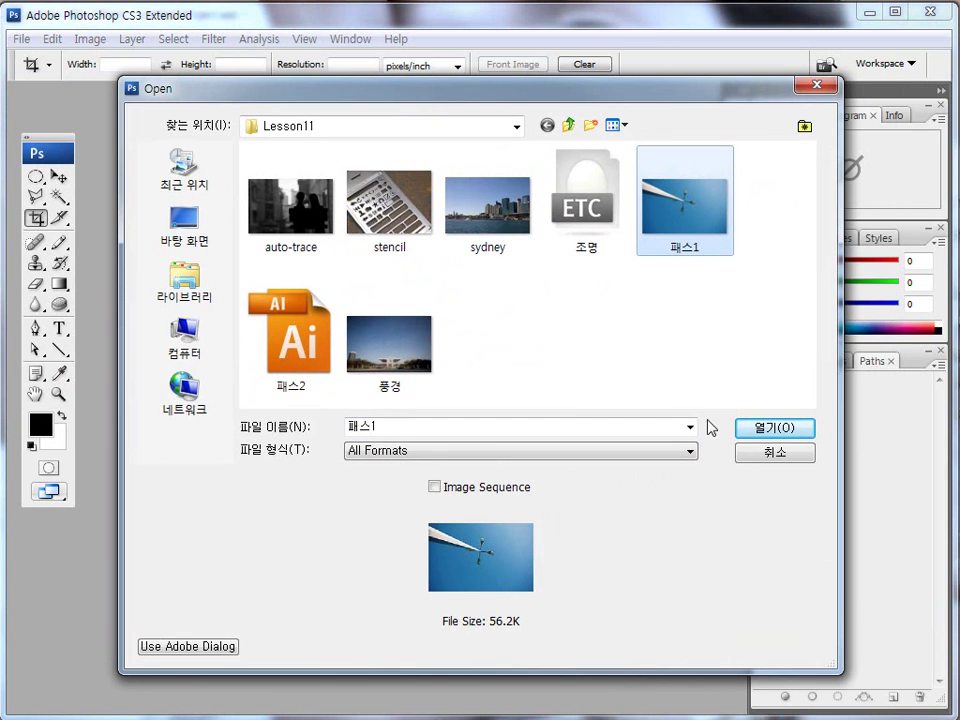
click(758, 428)
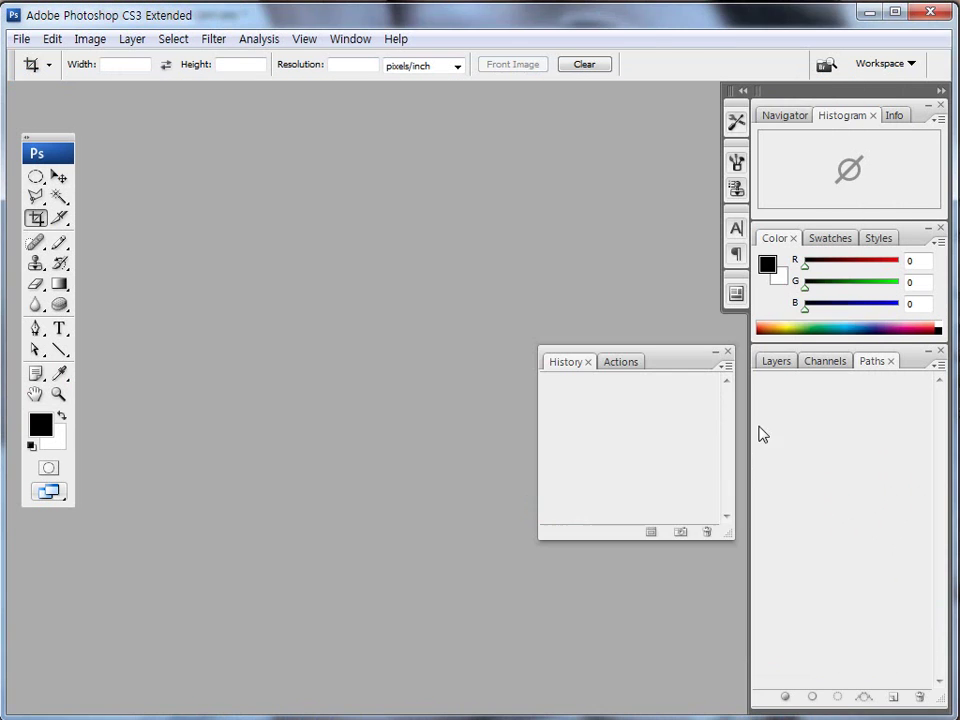
drag(474, 370, 537, 525)
drag(321, 100, 365, 129)
click(59, 177)
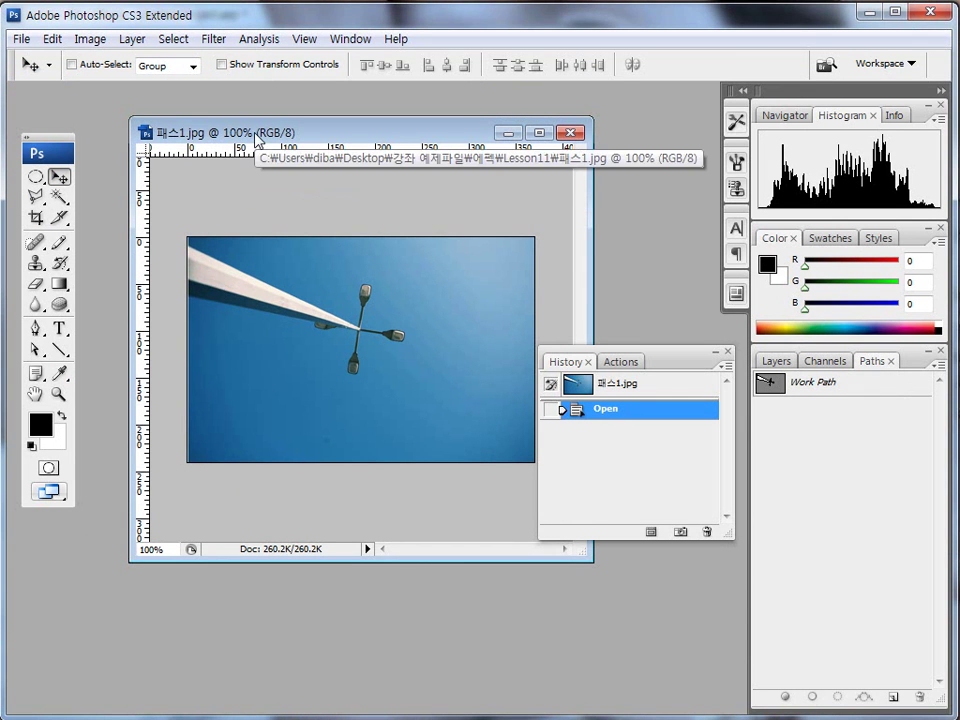
Duplicate the image as 패스1 copy and enlarge the duplicate's window, keeping the History panel clear of the picture.
key(ctrl+2)
mouse_move(300, 152)
mouse_down()
mouse_move(237, 118)
mouse_move(286, 146)
mouse_move(353, 137)
mouse_move(303, 126)
mouse_up()
key(Escape)
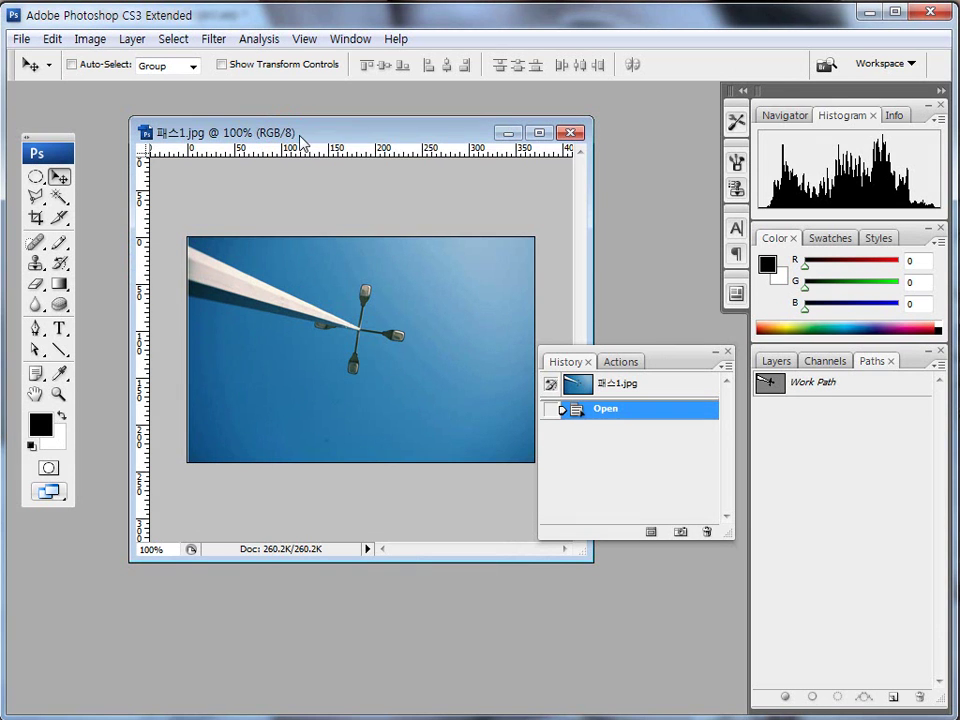
right_click(300, 140)
click(345, 147)
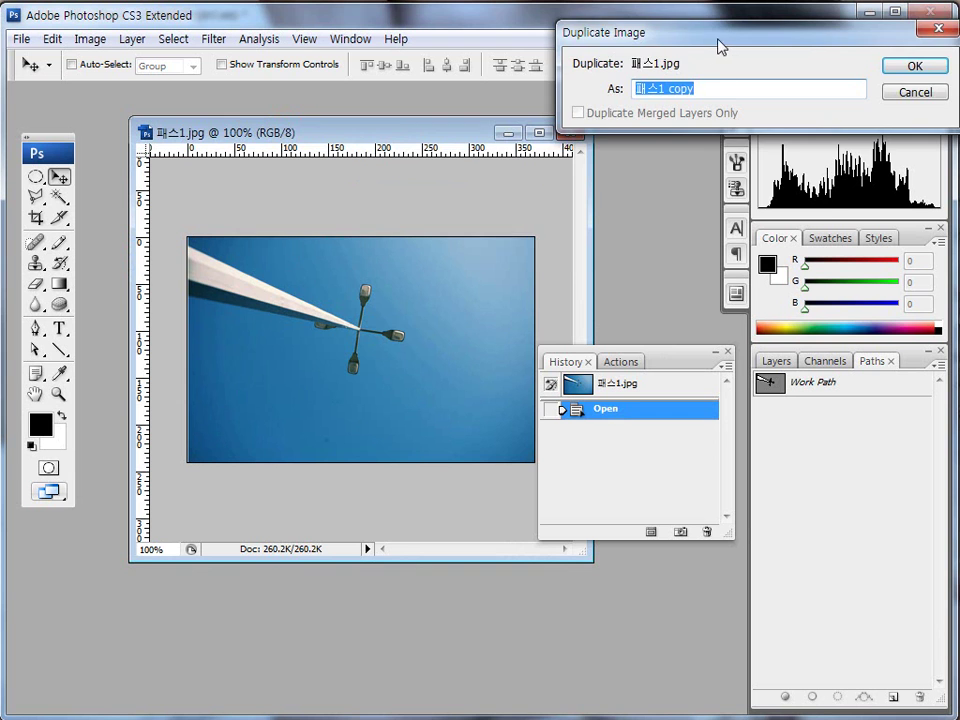
drag(724, 43, 410, 177)
click(628, 195)
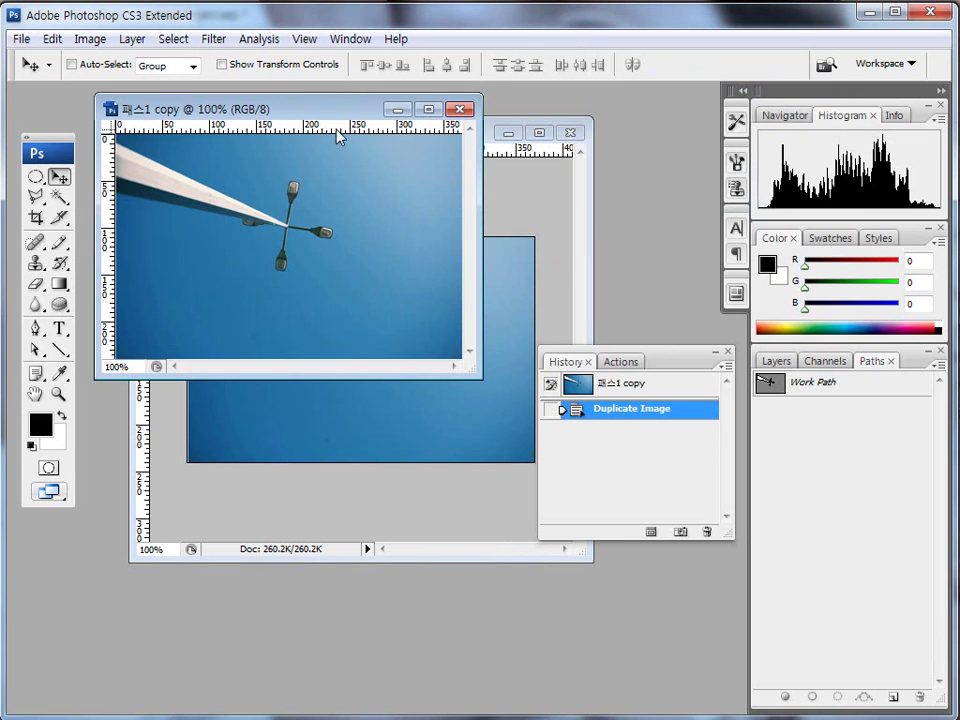
drag(490, 398, 711, 564)
drag(673, 364, 680, 417)
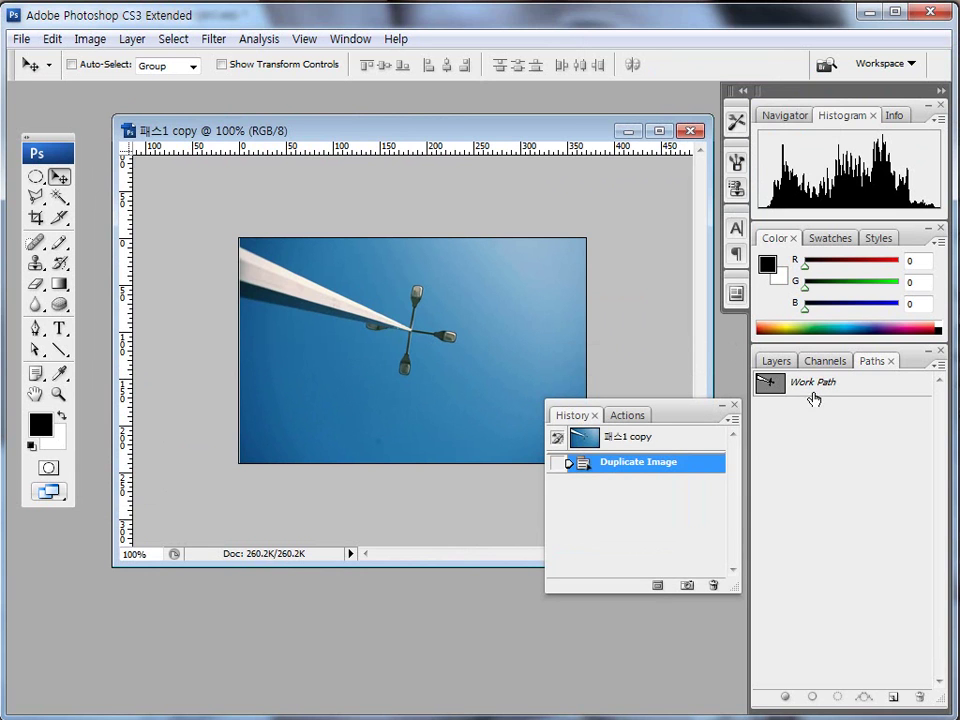
Display the Work Path of the duplicate image and delete it.
click(811, 388)
click(776, 361)
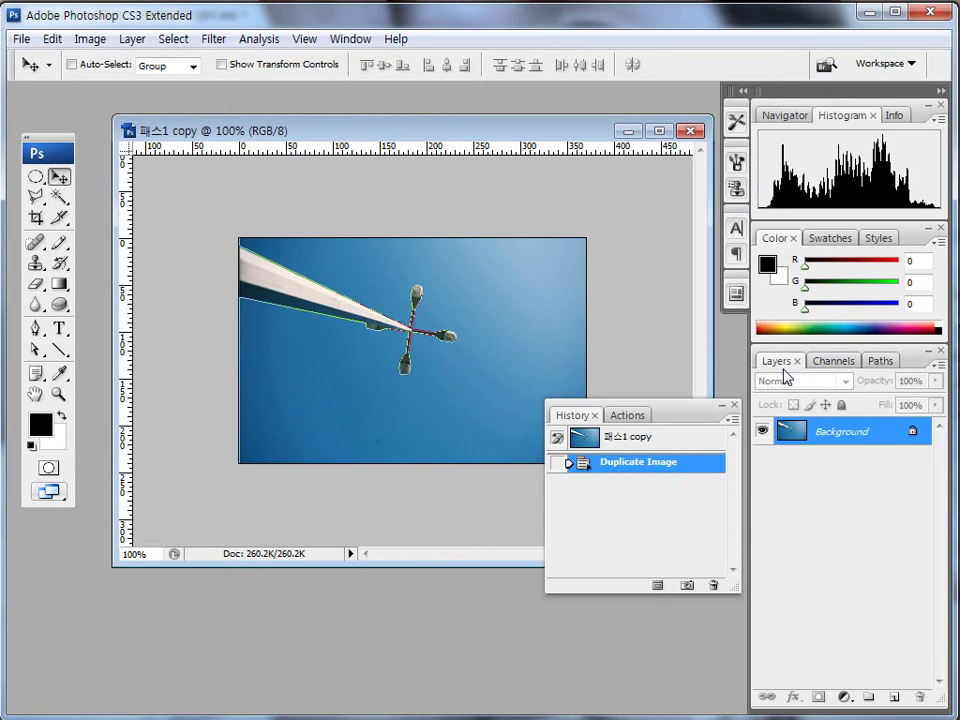
click(825, 361)
click(870, 361)
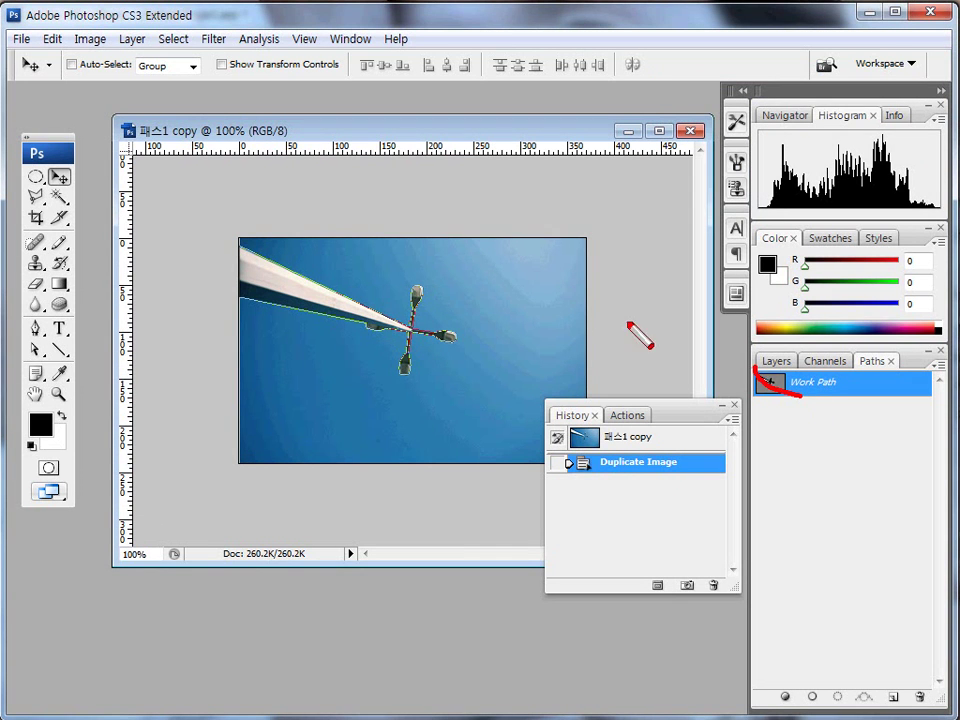
click(351, 42)
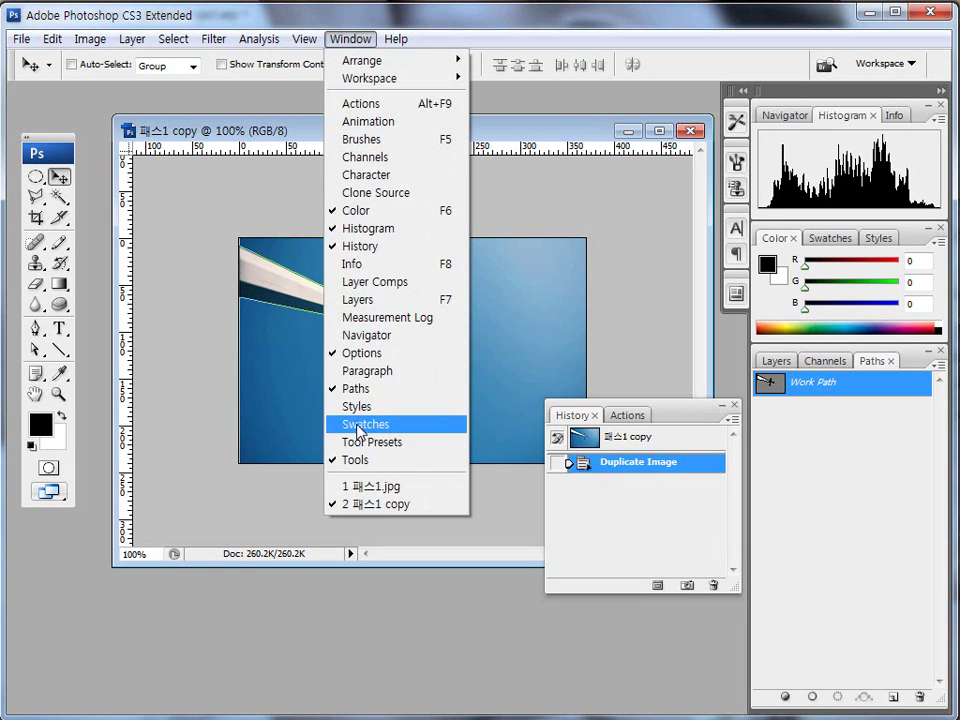
click(888, 431)
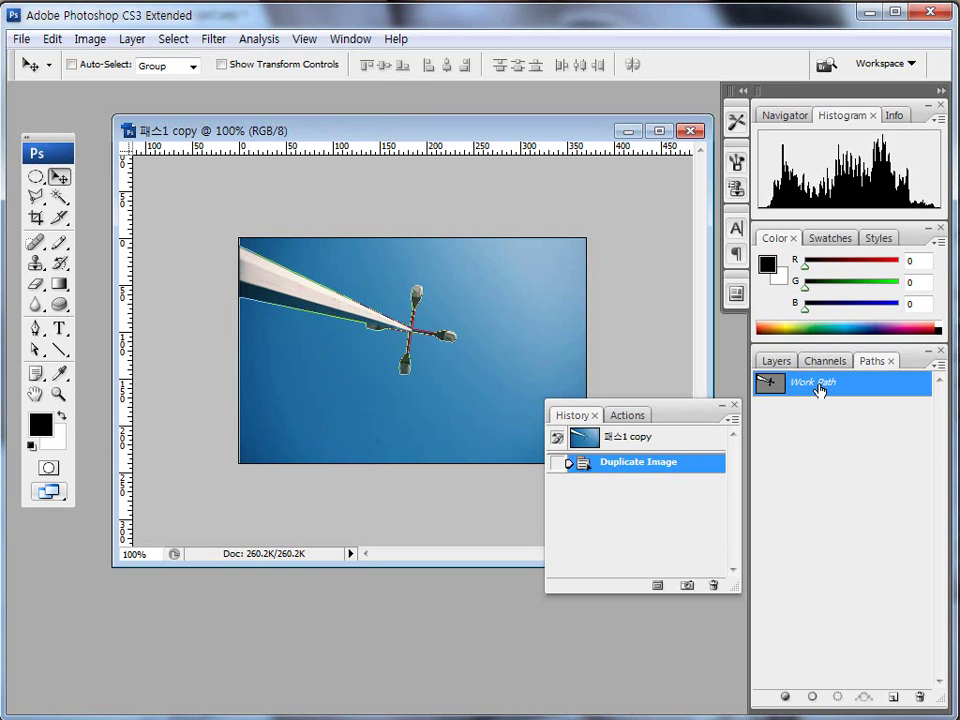
drag(821, 388, 918, 697)
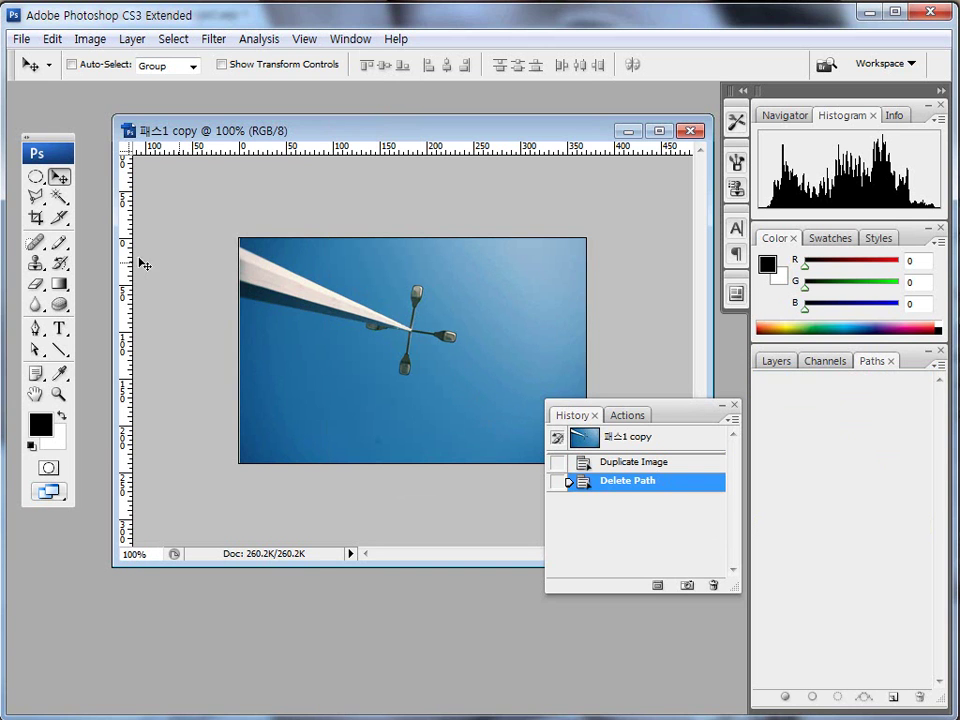
With the Pen tool in Paths mode, start a work path along the lamp pole's lower edge from the image border to the pole's tip.
mouse_move(40, 320)
mouse_down()
mouse_move(20, 336)
mouse_move(44, 342)
mouse_up()
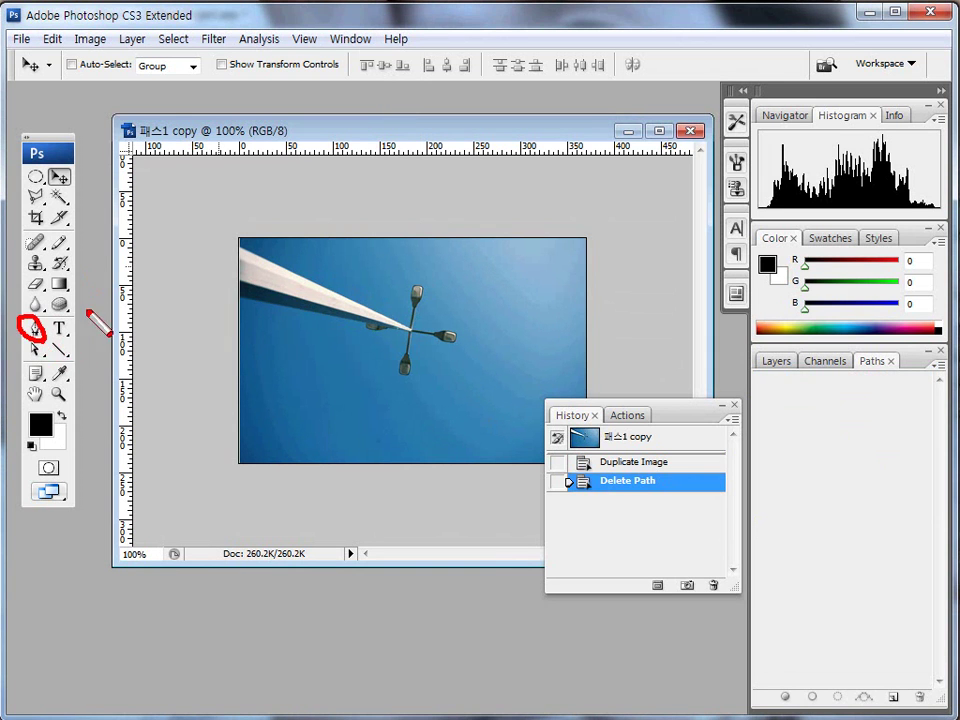
key(Escape)
key(p)
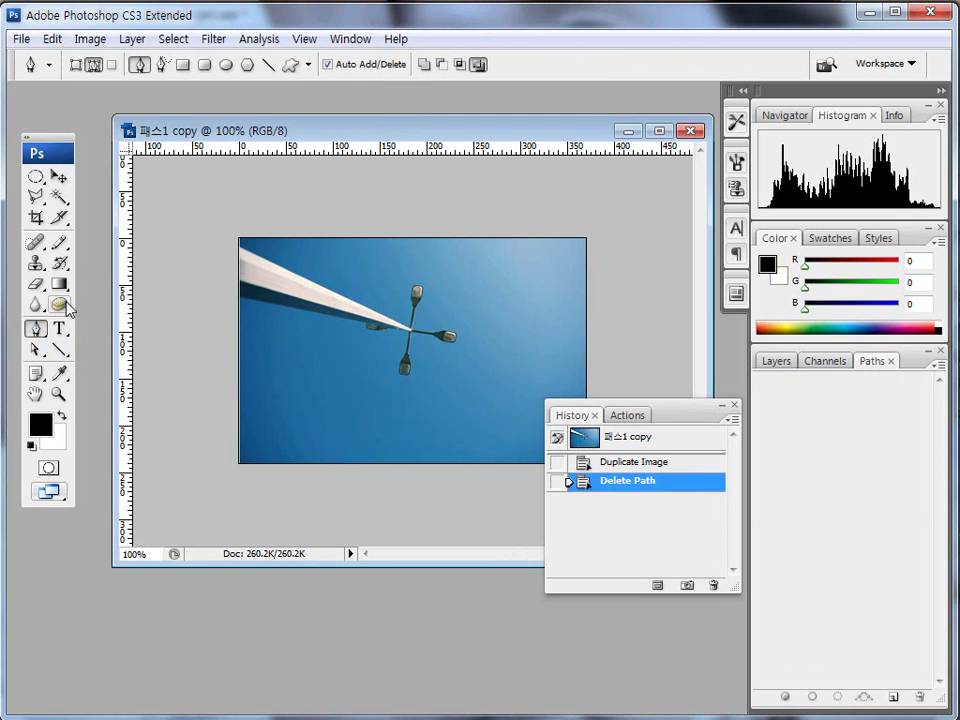
drag(40, 318, 44, 322)
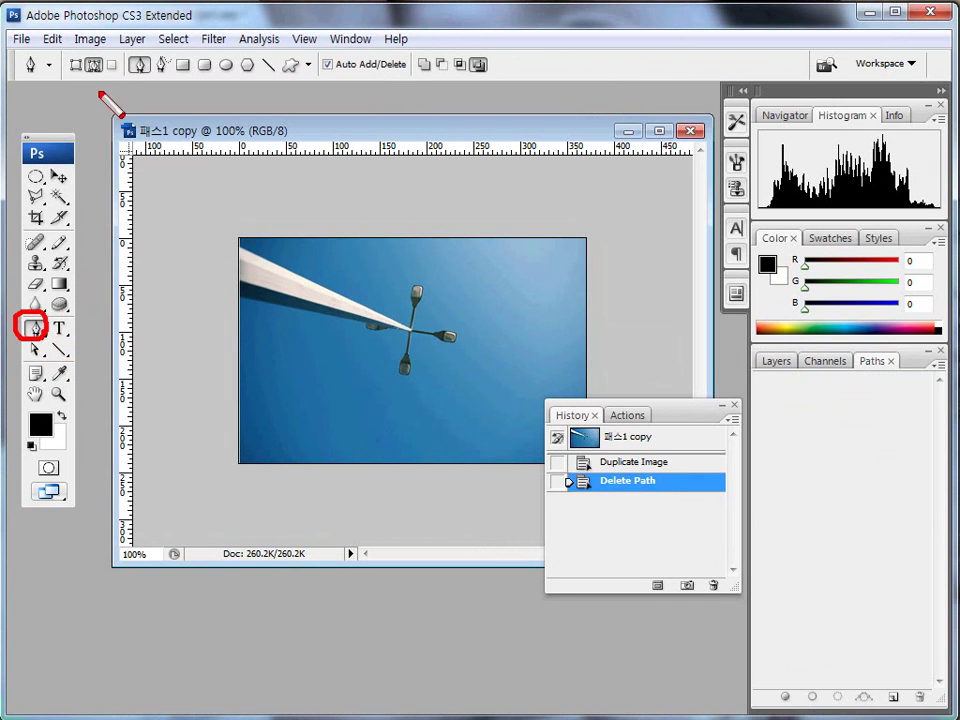
mouse_move(86, 77)
mouse_down()
mouse_move(71, 62)
mouse_move(74, 80)
mouse_move(93, 80)
mouse_move(88, 72)
mouse_move(117, 84)
mouse_up()
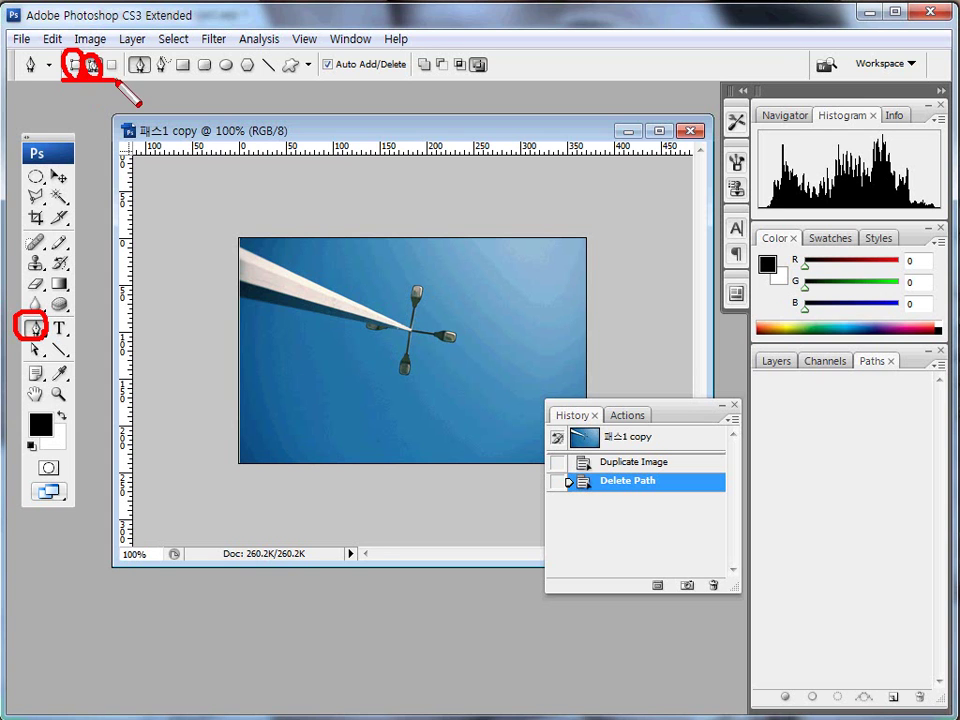
key(Escape)
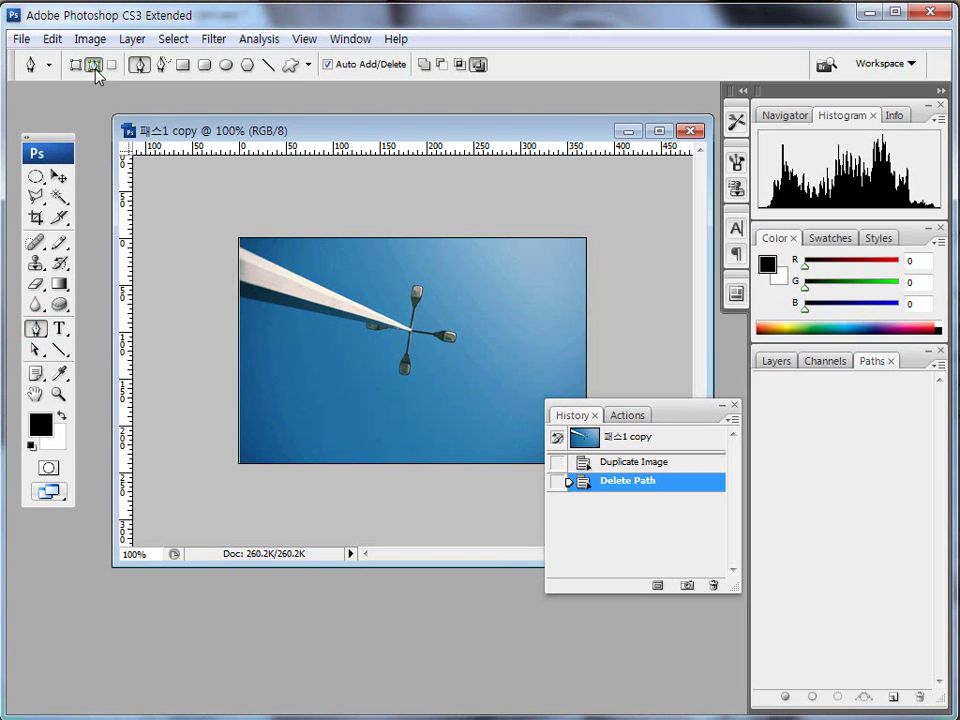
click(240, 305)
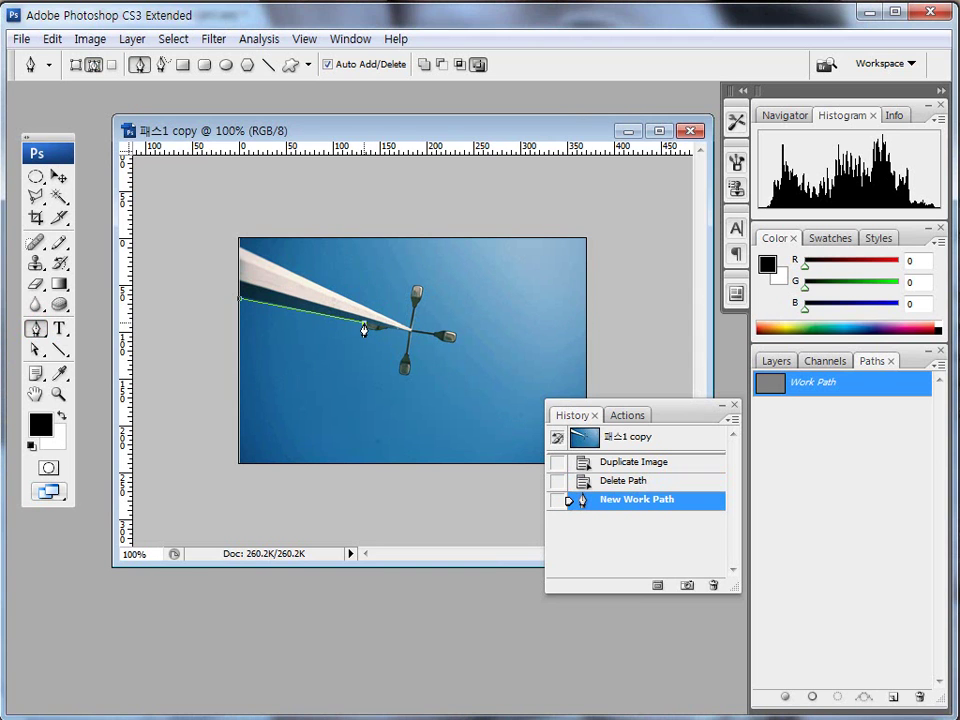
click(364, 324)
click(383, 331)
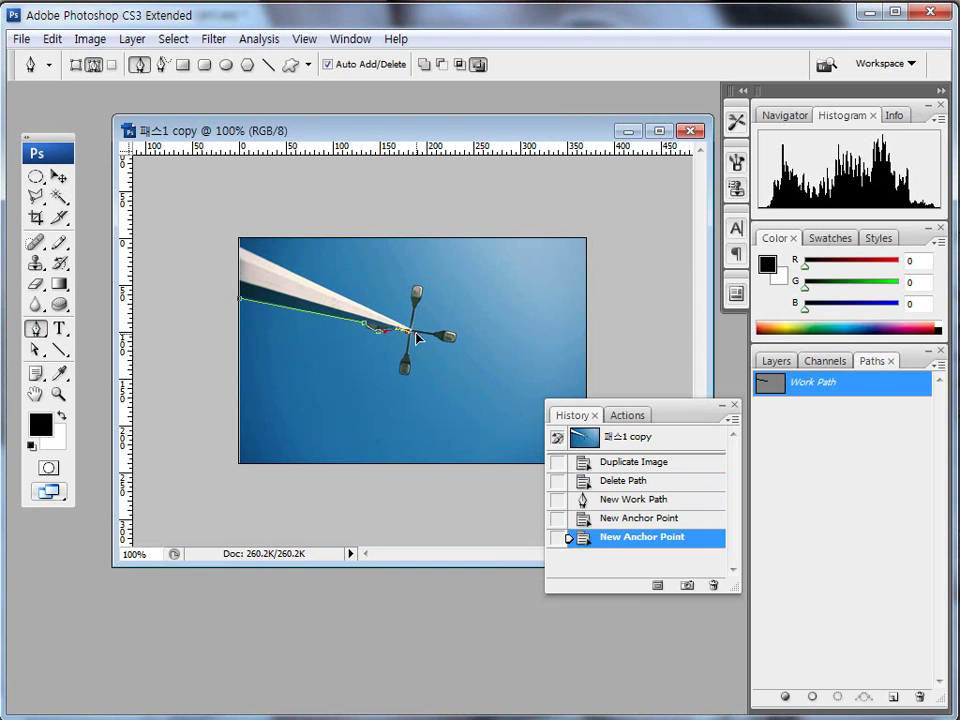
click(406, 333)
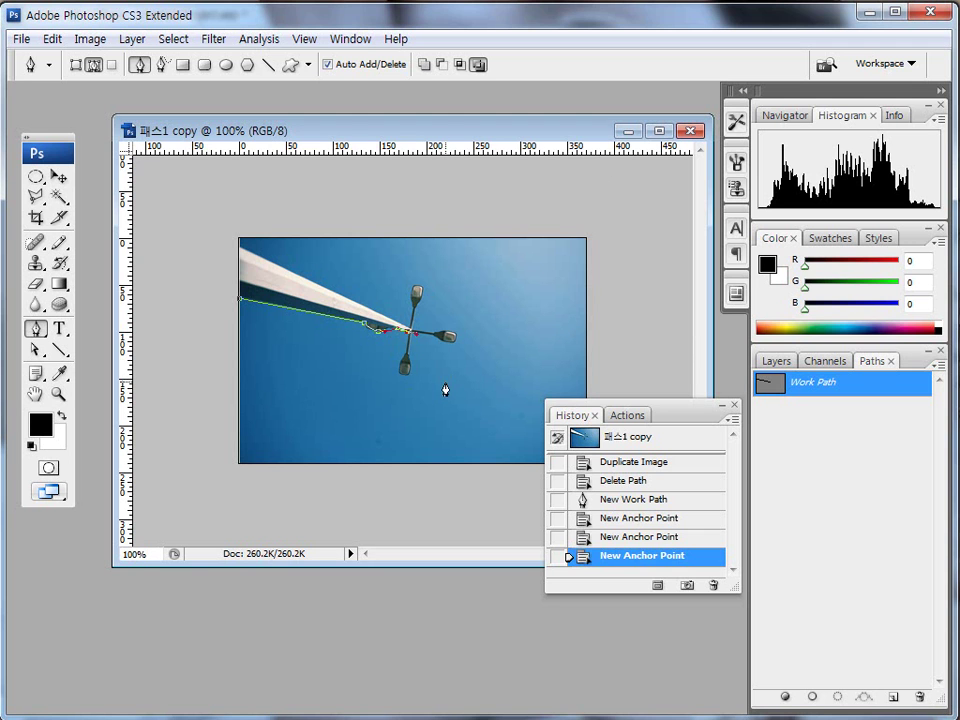
Minimise the duplicate, select the finished Work Path in the original 패스1.jpg and copy it to the clipboard.
click(628, 131)
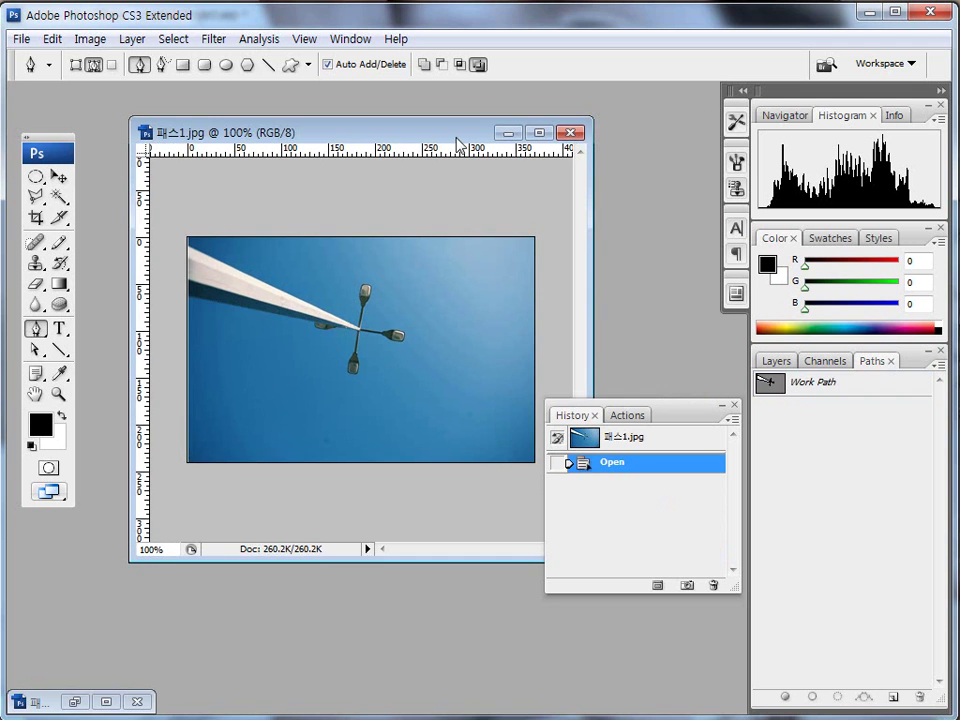
drag(458, 140, 479, 140)
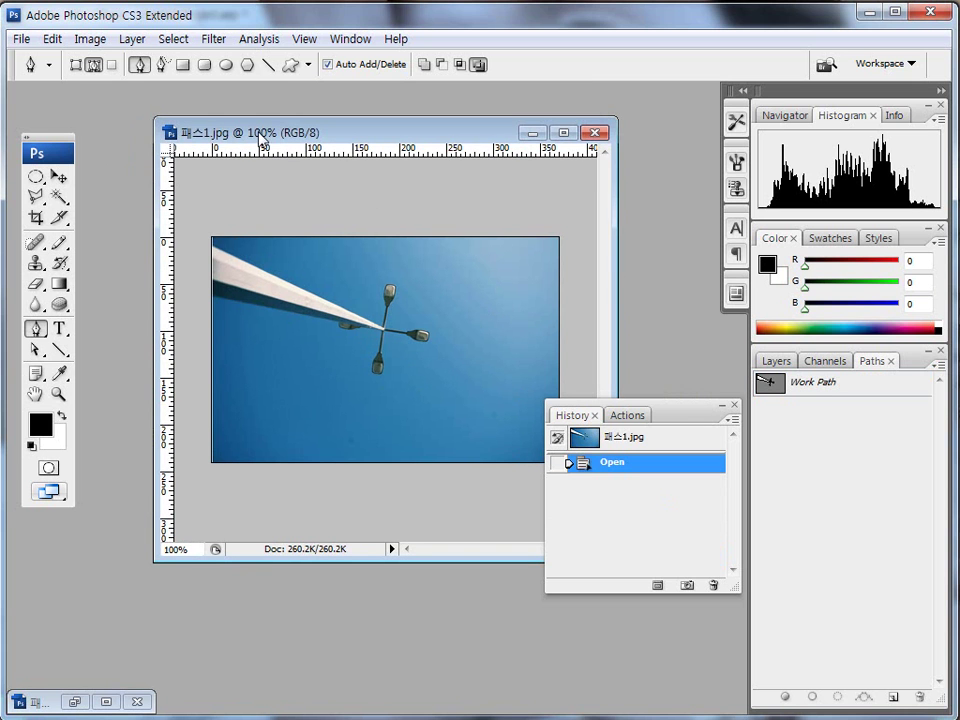
drag(210, 140, 166, 132)
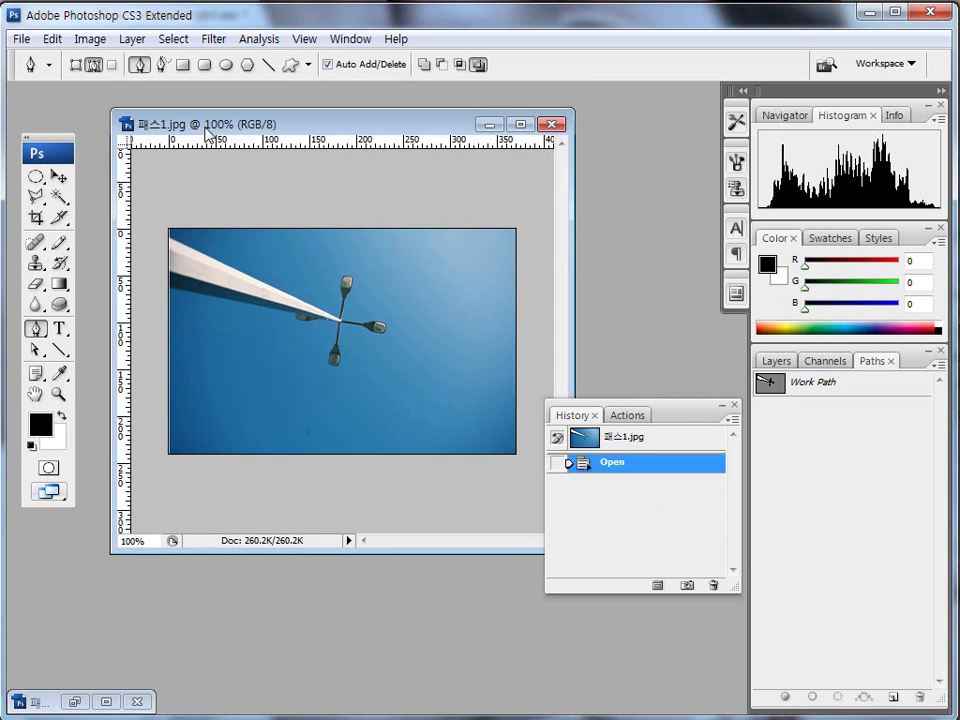
mouse_move(808, 397)
mouse_down()
mouse_move(840, 365)
mouse_move(811, 399)
mouse_up()
key(Escape)
click(769, 388)
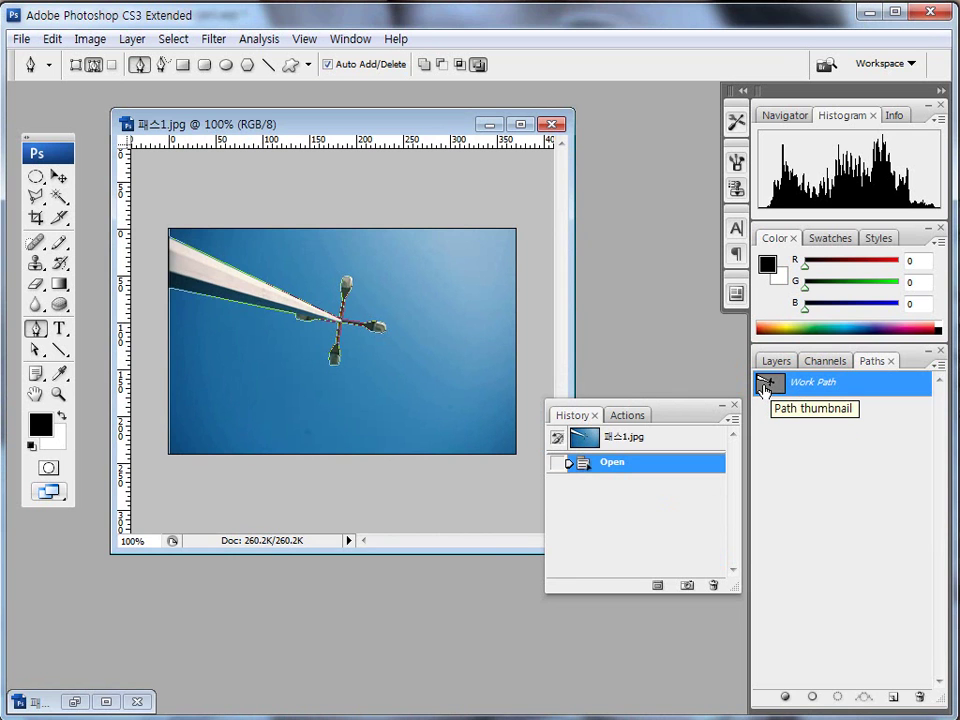
click(52, 40)
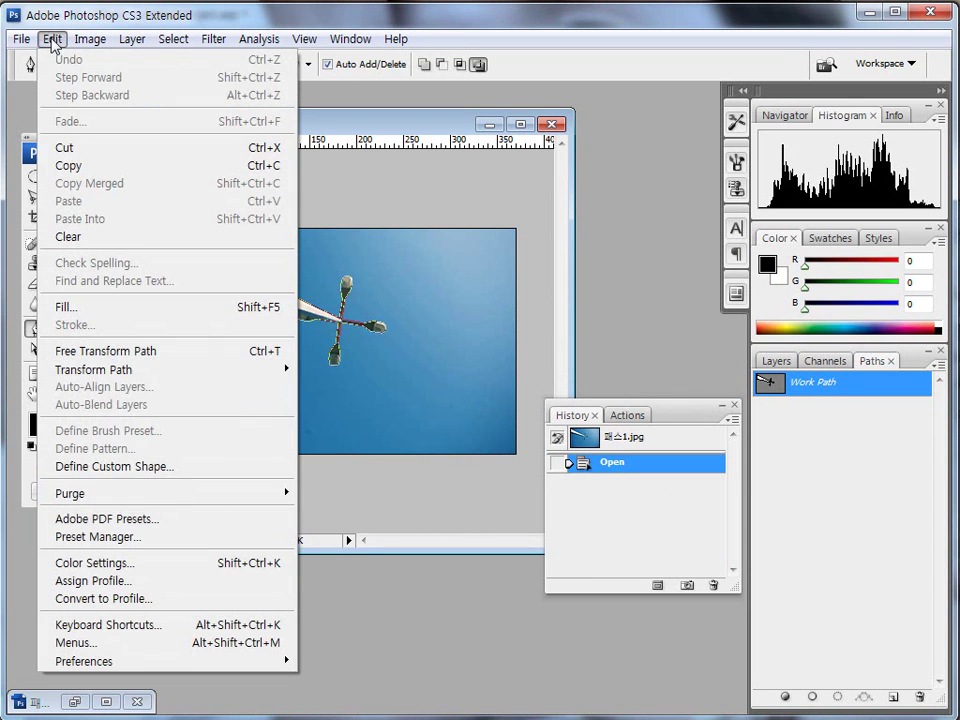
click(100, 176)
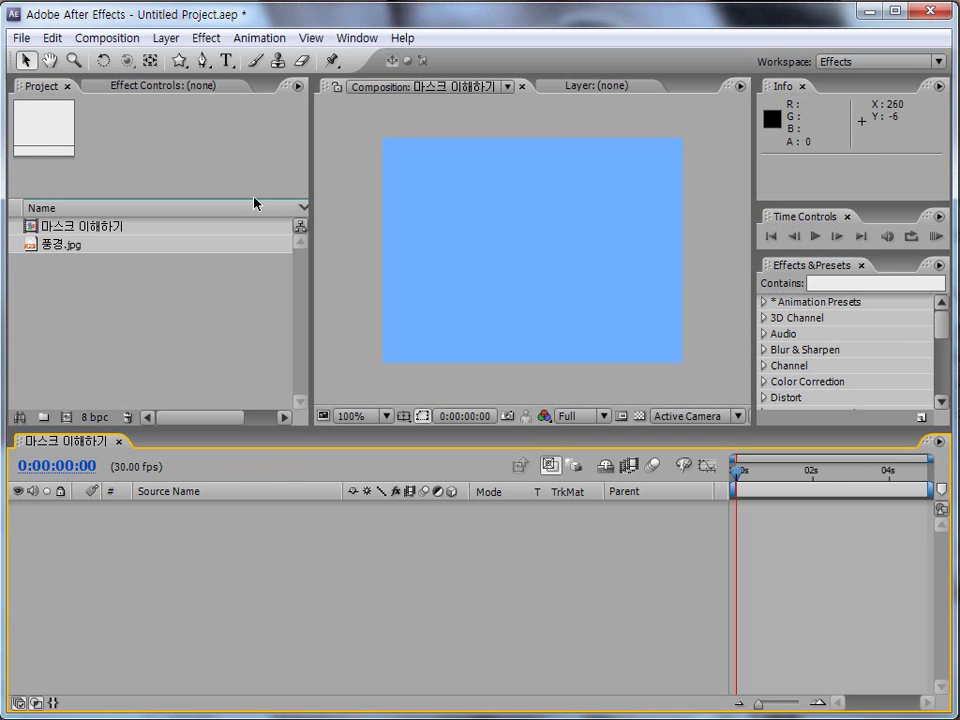
Switch to After Effects and delete the composition 마스크 이해하기 and the footage 풍경.jpg from the project.
click(70, 230)
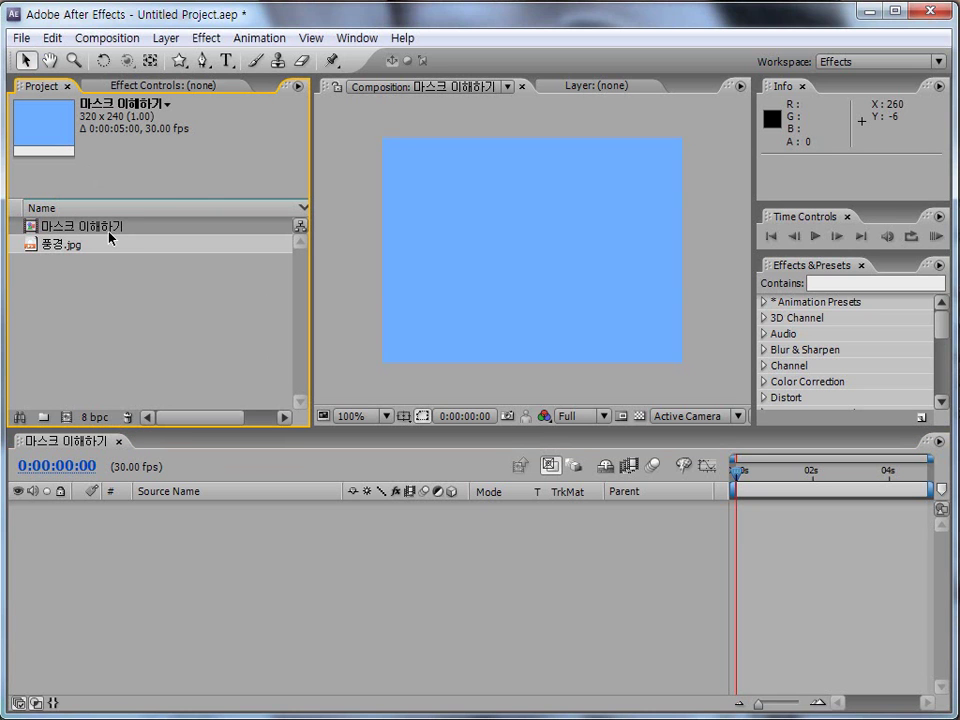
key(Delete)
click(71, 227)
click(127, 417)
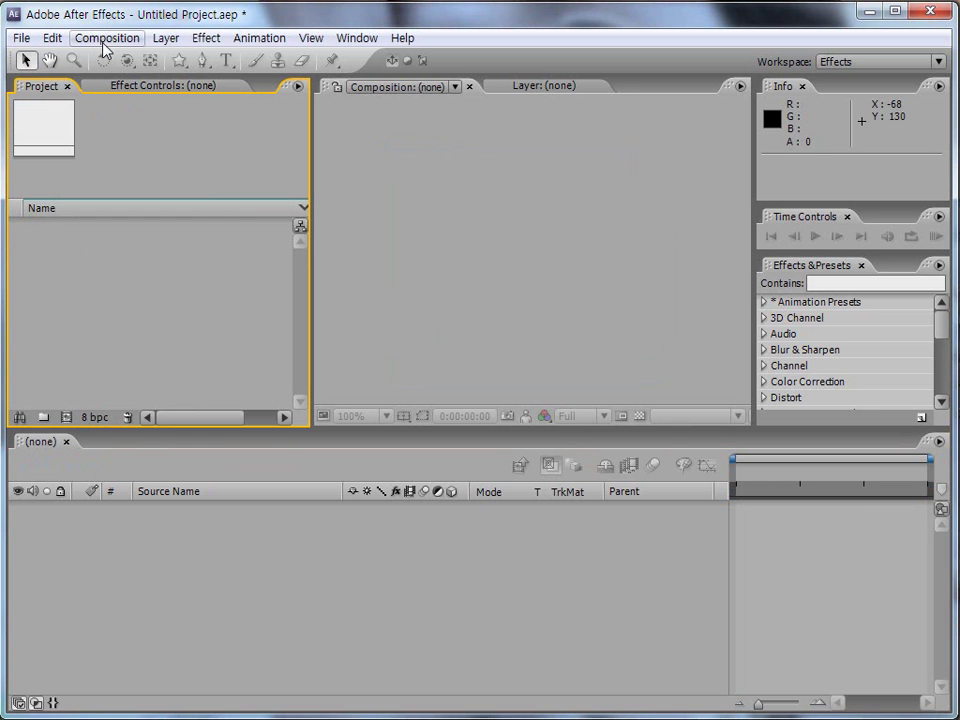
Create a new composition named 외부프로그램에서 패스가져오기 with the offered size, frame rate and duration.
key(ctrl+n)
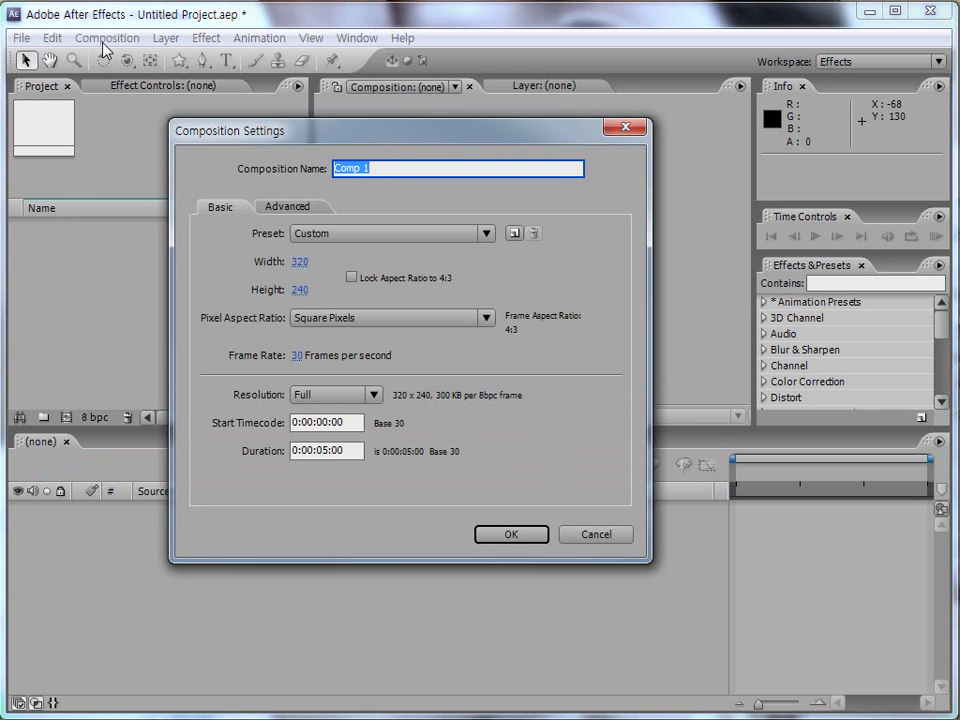
text(마부프로그램에서 패스가져오기)
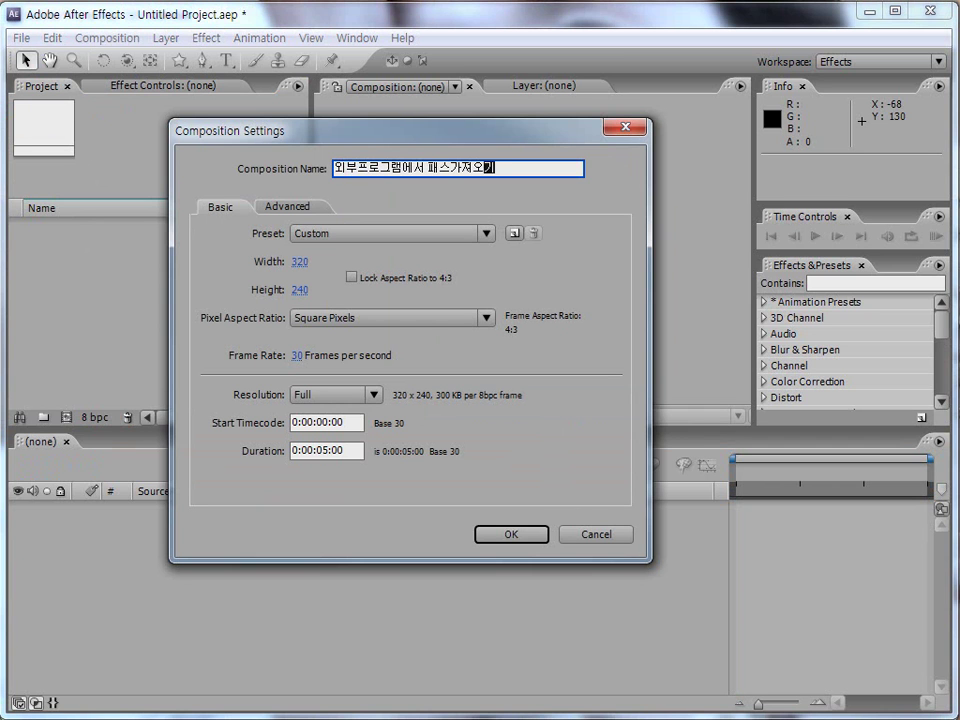
key(Return)
click(512, 538)
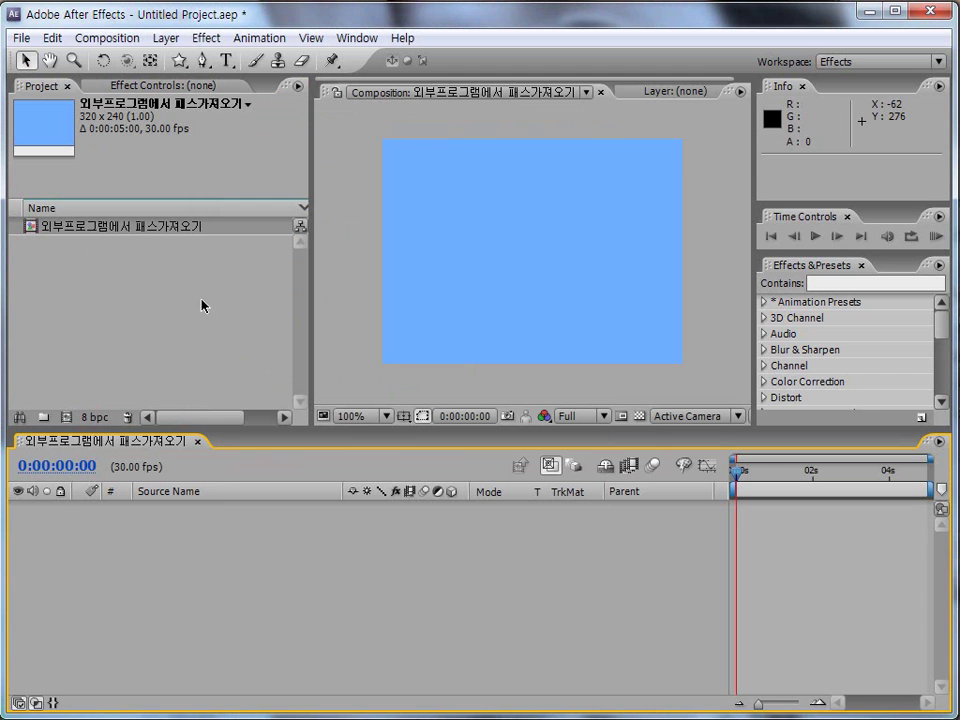
Import the image 패스1 from the Lesson11 folder into the project as footage.
mouse_move(140, 278)
mouse_down()
mouse_move(102, 329)
mouse_move(197, 331)
mouse_move(138, 284)
mouse_up()
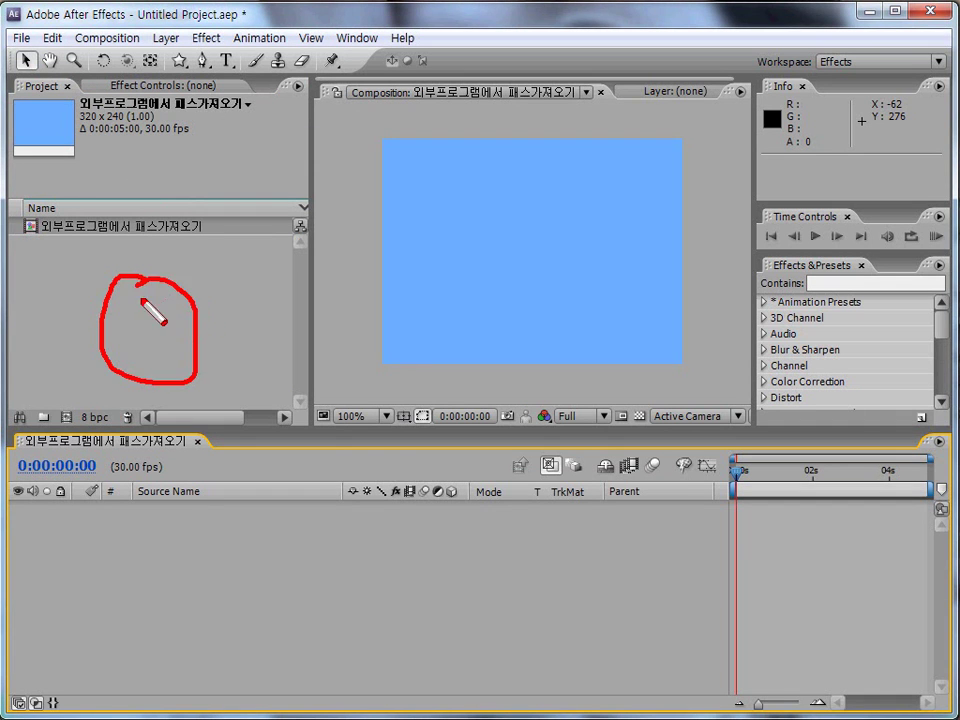
key(Escape)
double_click(171, 300)
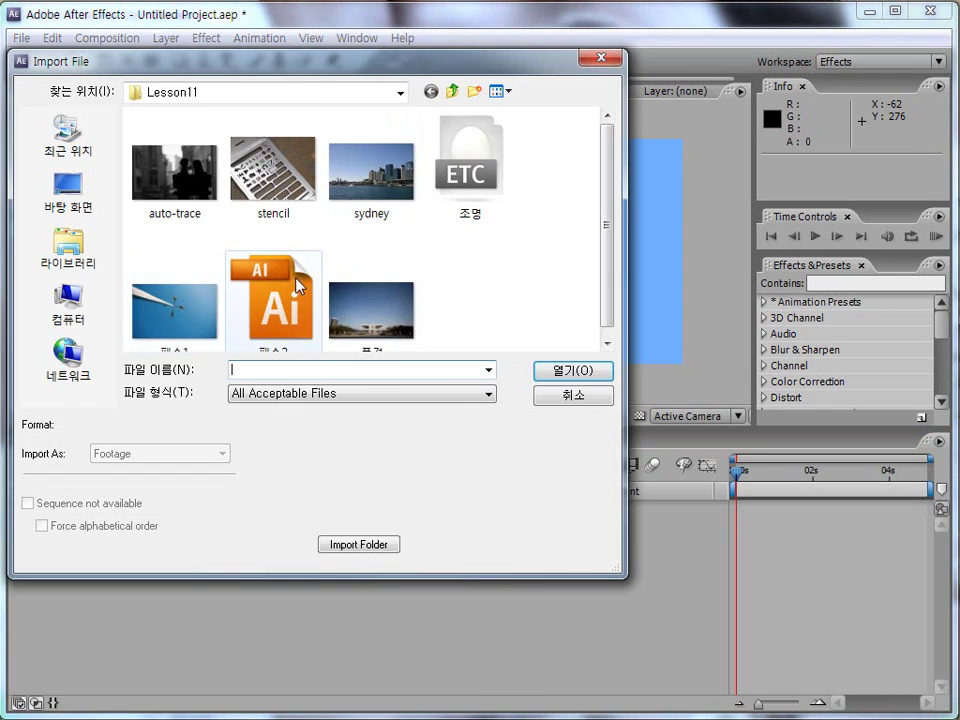
click(190, 328)
click(546, 379)
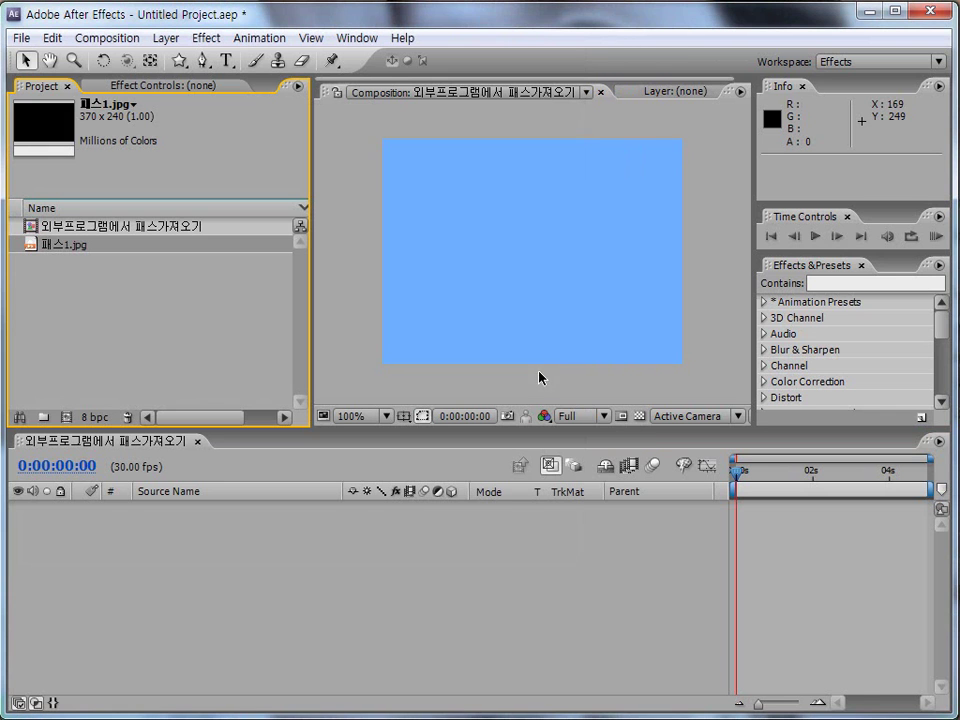
Add the footage 패스1.jpg to the composition 외부프로그램에서 패스가져오기 as a layer.
drag(75, 257, 118, 520)
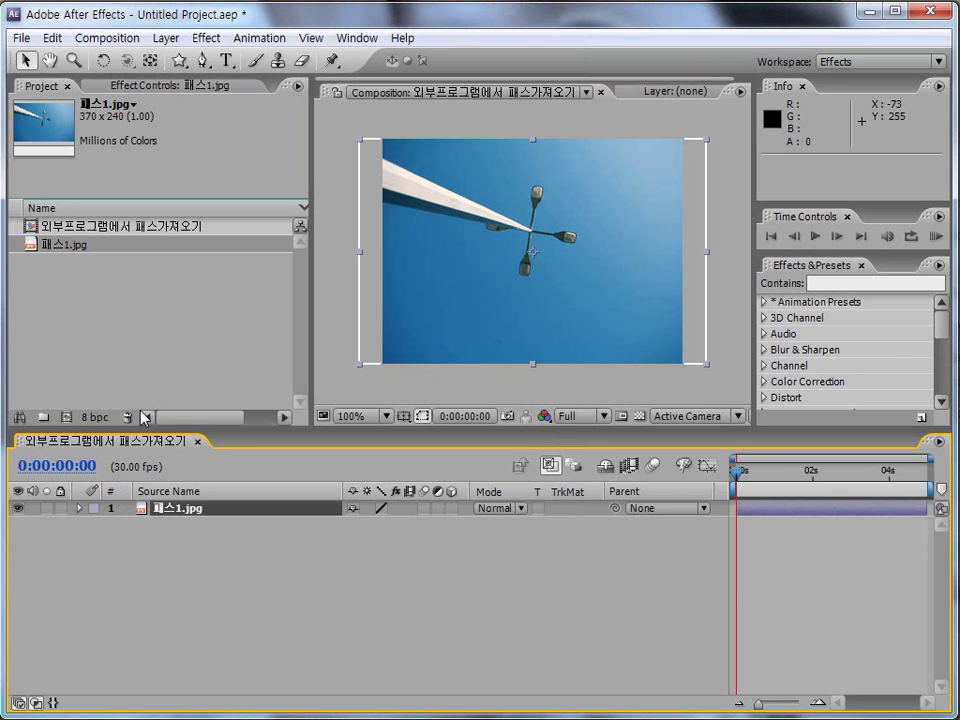
Switch to Photoshop, copy the street lamp's Work Path in 패스1.jpg to the clipboard and return to After Effects.
click(120, 712)
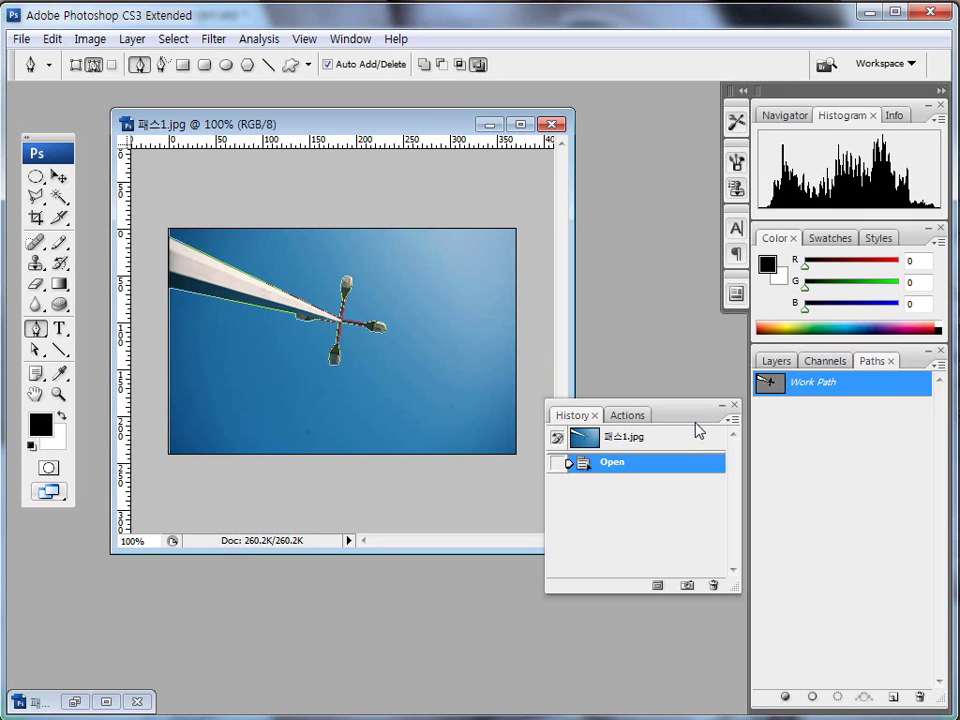
mouse_move(800, 372)
mouse_down()
mouse_move(793, 404)
mouse_move(843, 430)
mouse_up()
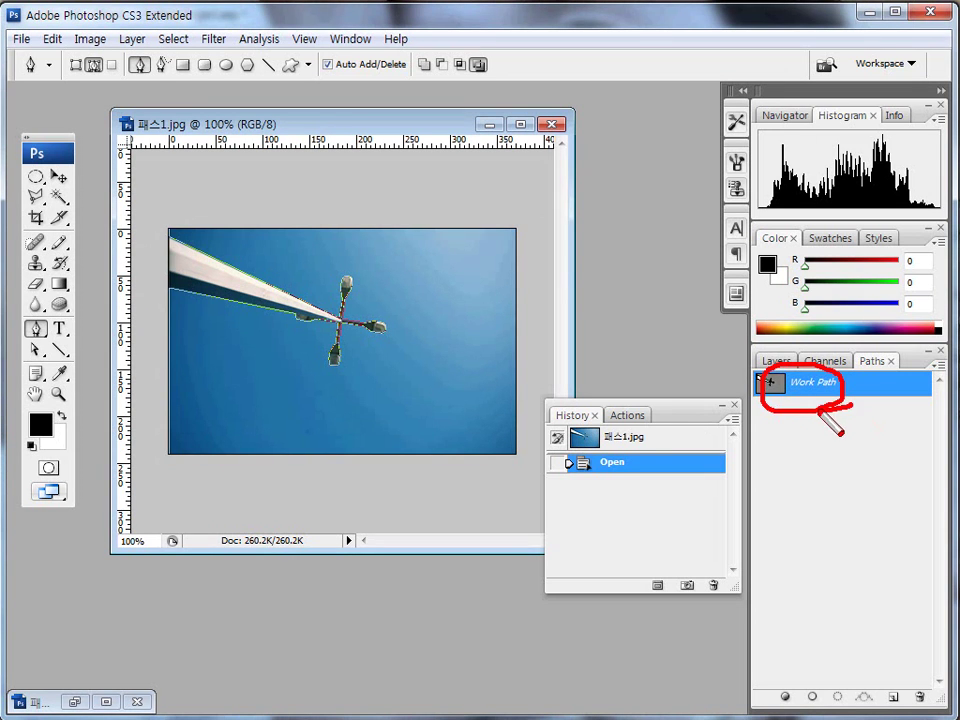
click(52, 38)
mouse_move(85, 163)
mouse_down()
mouse_move(100, 158)
mouse_move(64, 166)
mouse_move(92, 184)
mouse_move(98, 205)
mouse_up()
click(52, 38)
click(50, 38)
click(70, 165)
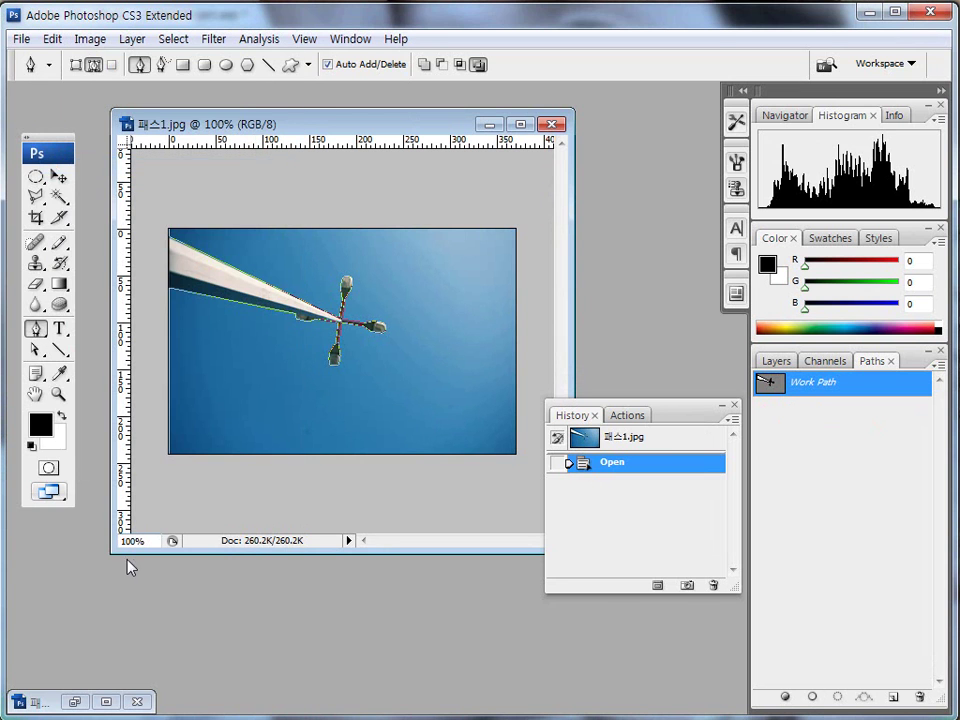
key(alt+Tab)
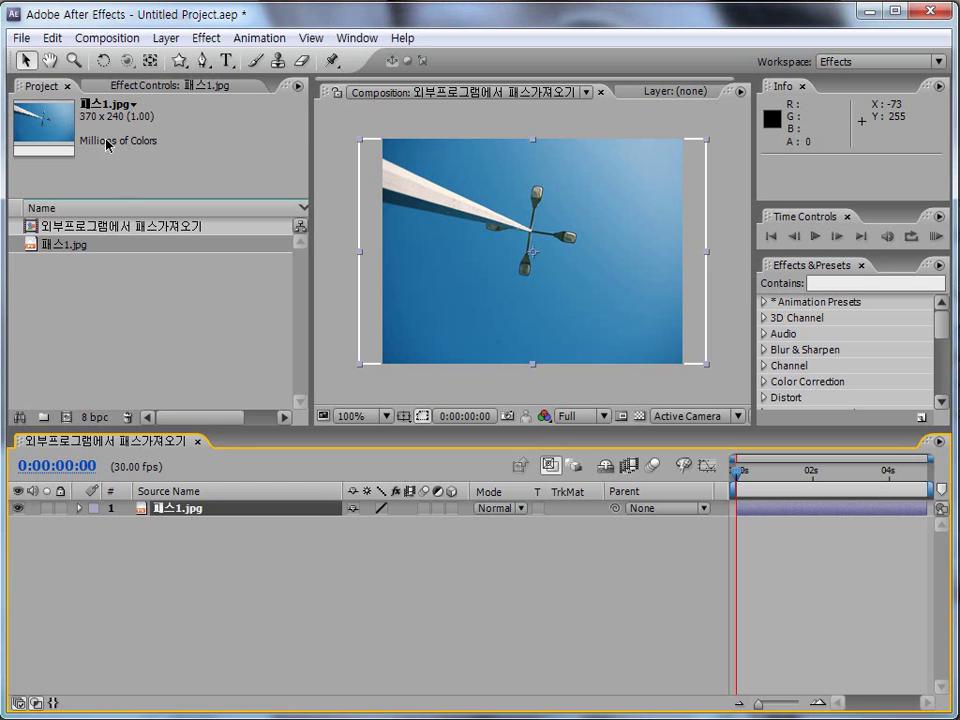
Paste the copied path onto the 패스1.jpg layer as a mask and reveal all of its mask properties.
click(50, 38)
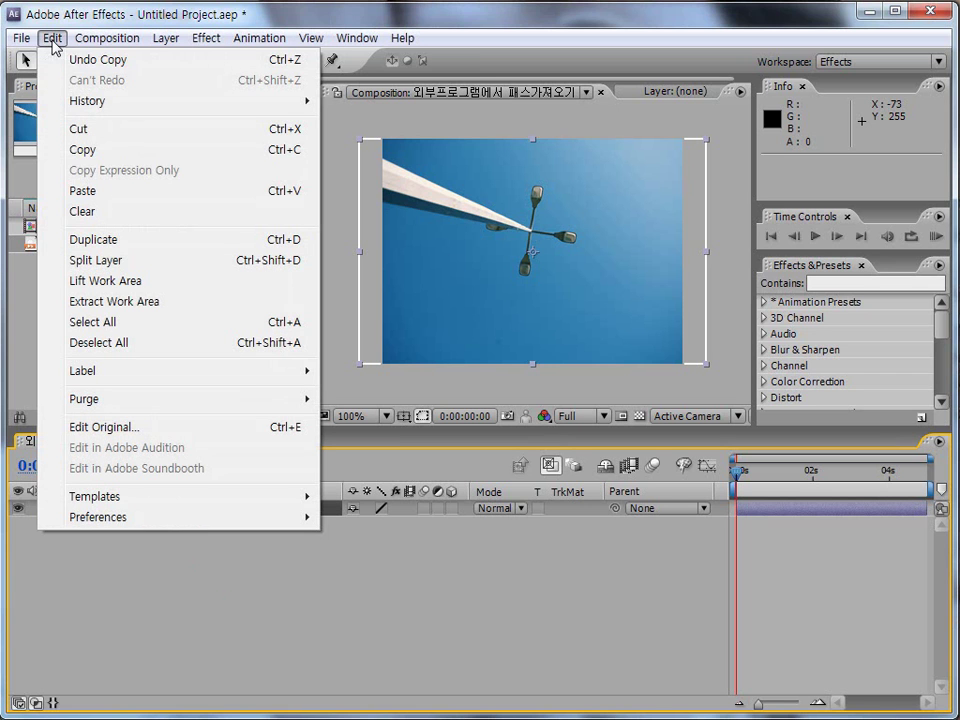
click(110, 191)
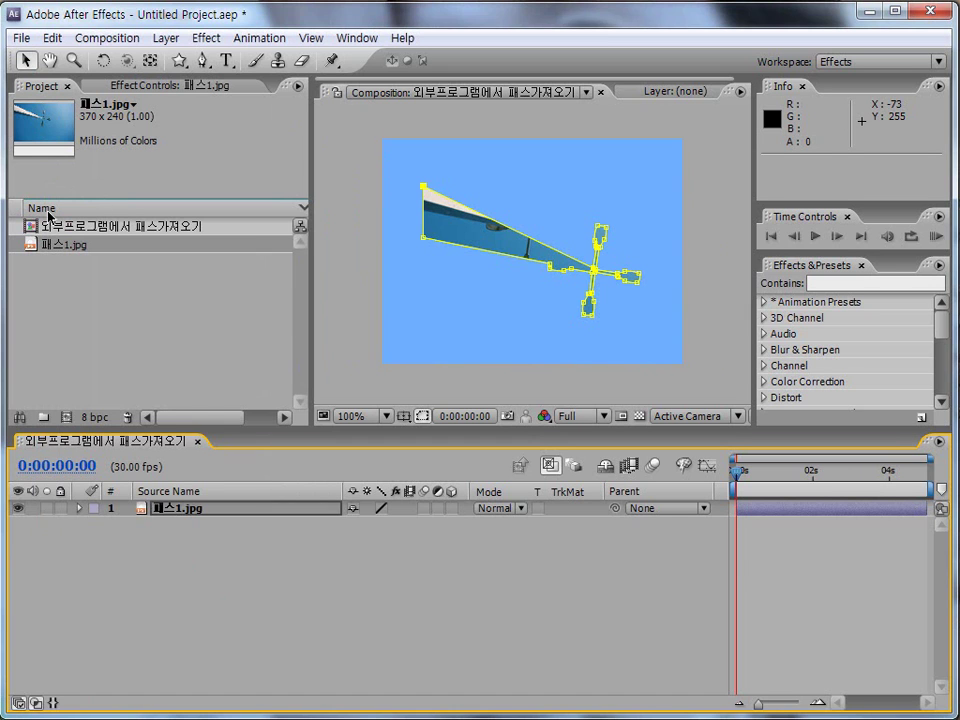
click(188, 512)
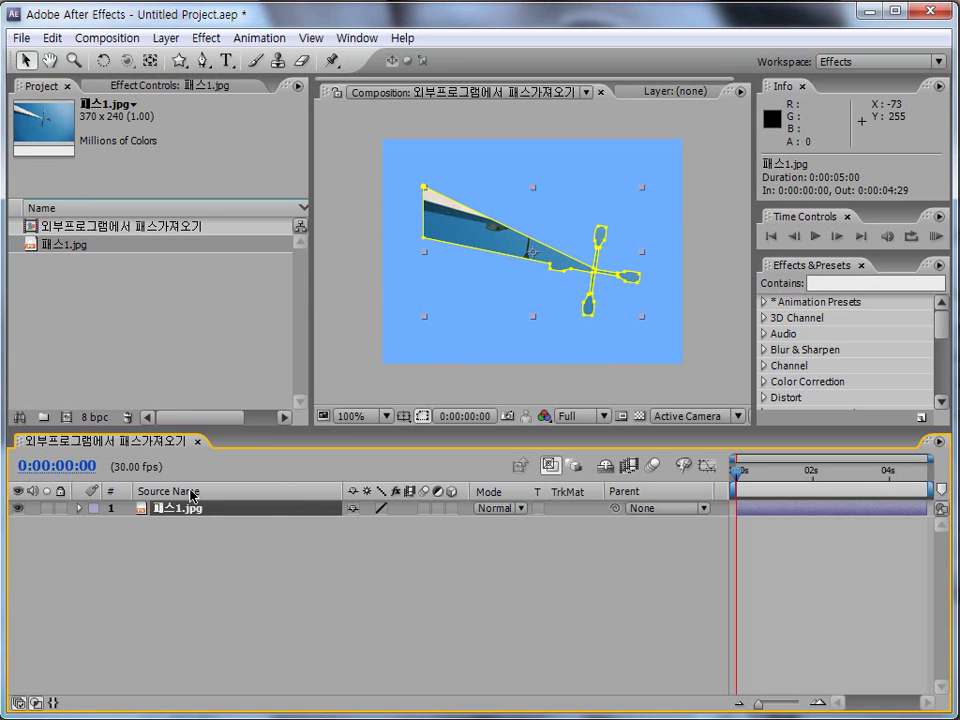
key(m)
key(m)
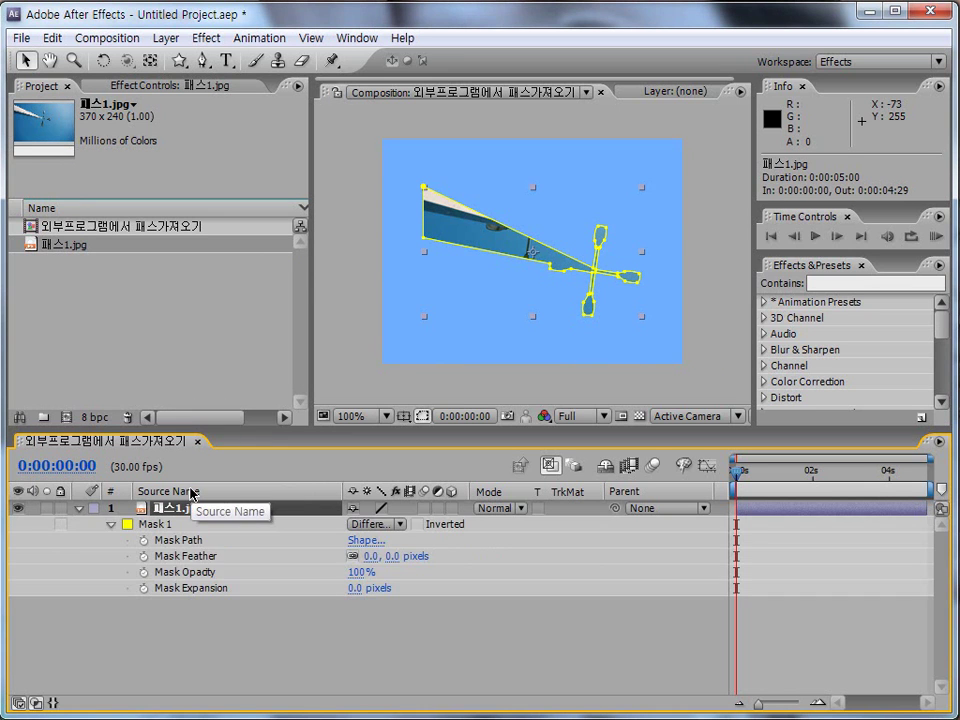
Nudge Mask 1 up and to the left until it lines up with the street lamp, and deselect the layer.
click(160, 525)
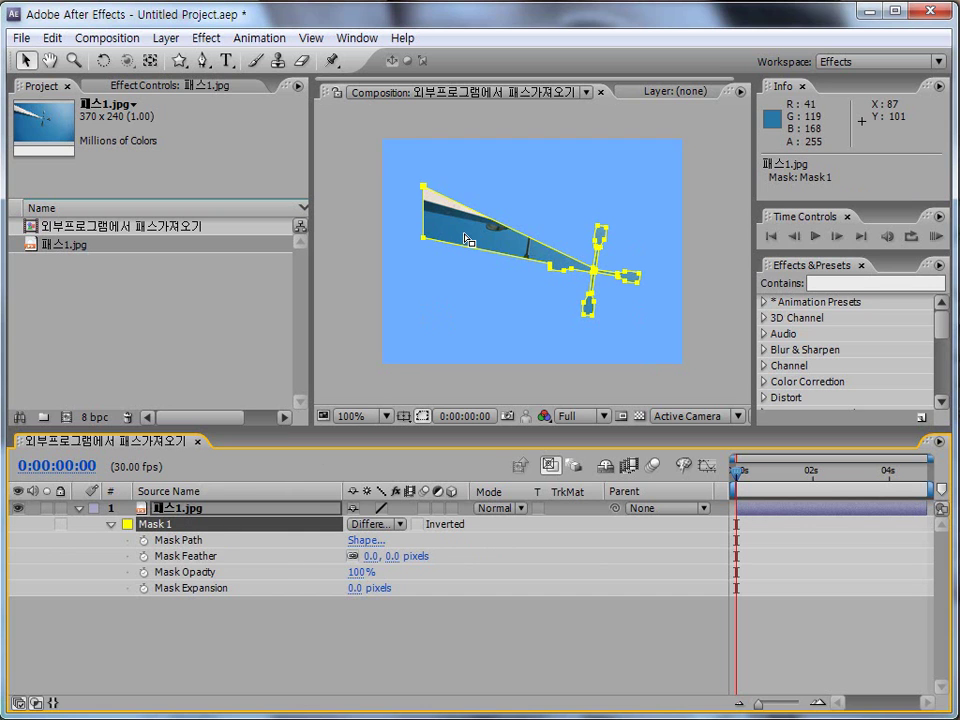
key(shift+Up)
key(shift+Up)
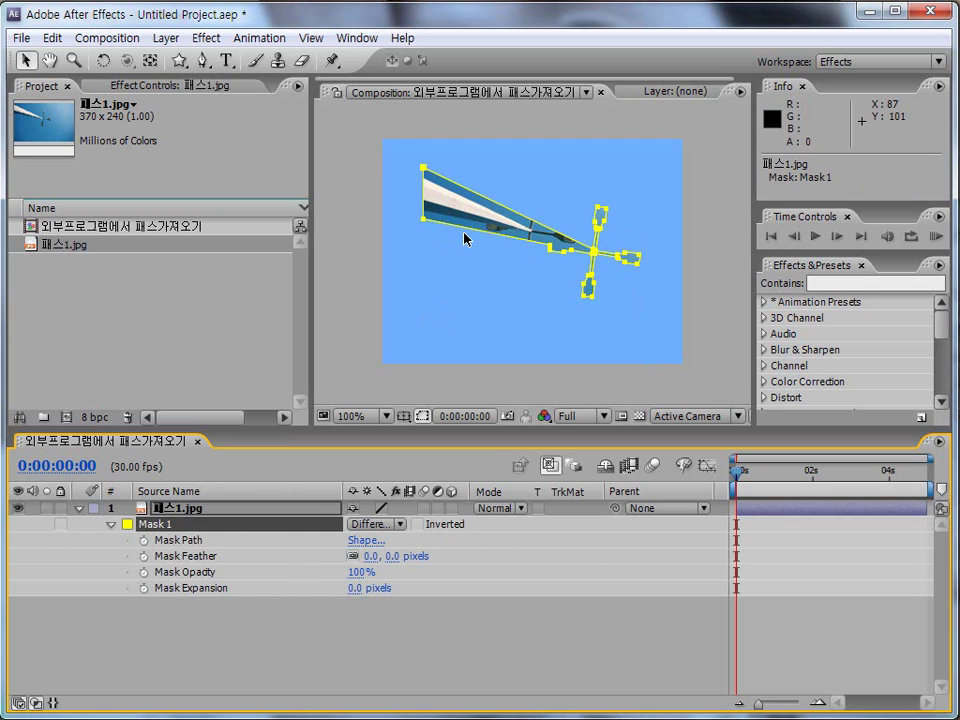
key(shift+Left)
key(shift+Left)
key(shift+Up)
key(shift+Up)
key(shift+Left)
key(shift+Left)
key(Left)
key(Left)
key(Down)
key(Down)
key(Down)
key(Down)
key(Down)
key(Left)
key(Left)
key(Left)
key(Left)
key(Right)
key(Right)
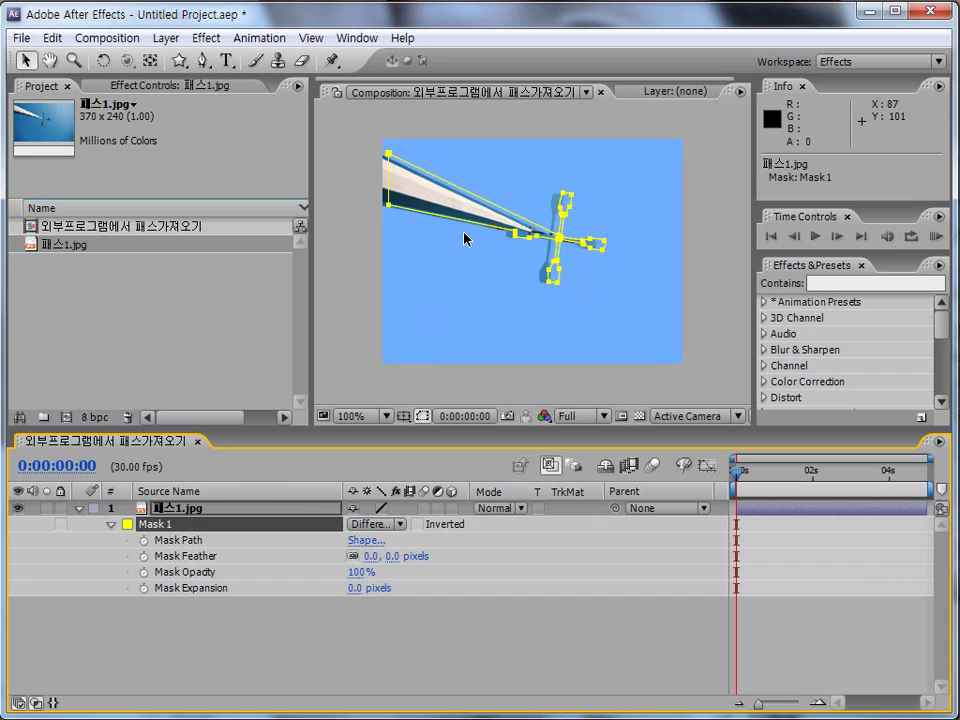
key(shift+Right)
key(Right)
key(Right)
key(Right)
key(Right)
key(Down)
key(Down)
key(Down)
key(Down)
key(Down)
key(Down)
key(Down)
key(Left)
key(Left)
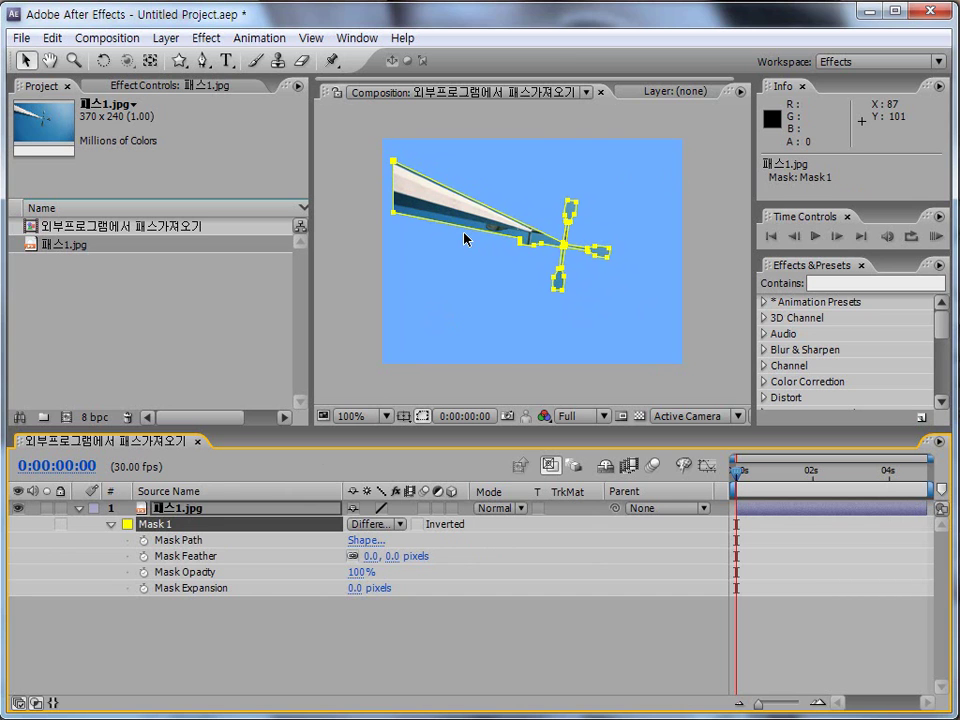
key(Up)
key(Up)
key(Up)
key(Up)
key(Up)
key(Up)
key(Up)
key(Up)
key(shift+Left)
key(shift+Left)
key(Up)
key(Up)
key(shift+Left)
key(Left)
key(Left)
key(Up)
key(Up)
key(Up)
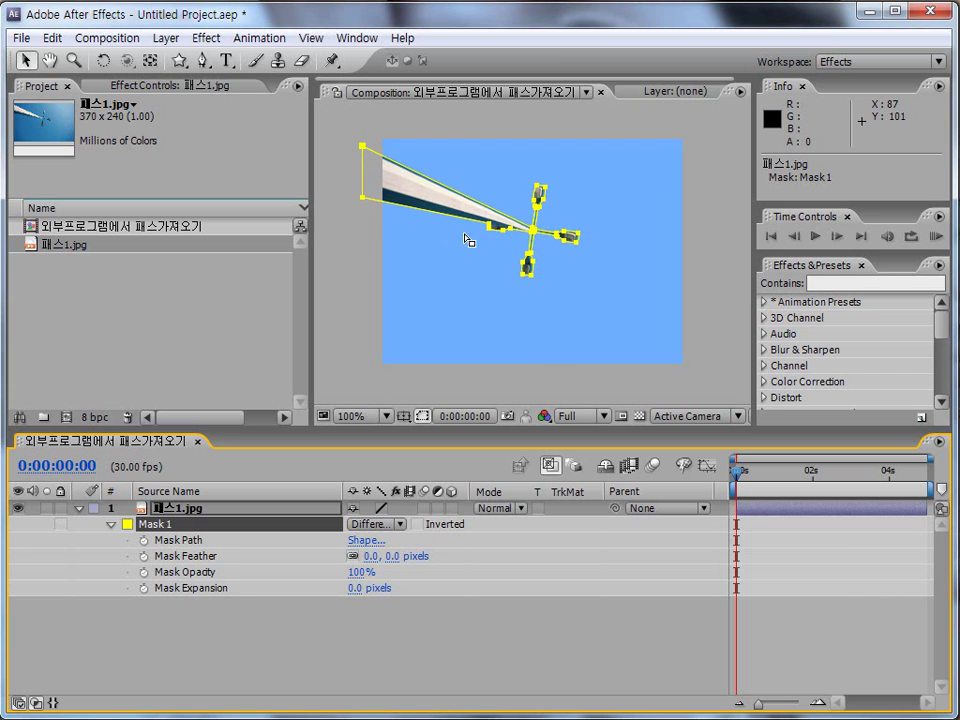
key(Down)
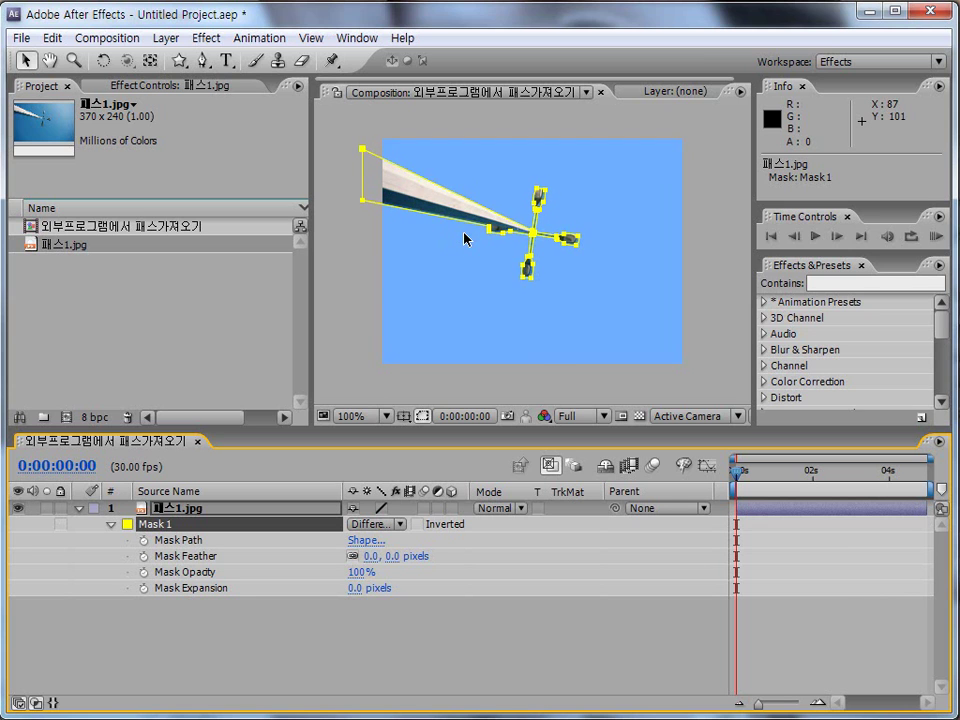
key(Left)
key(Left)
key(Up)
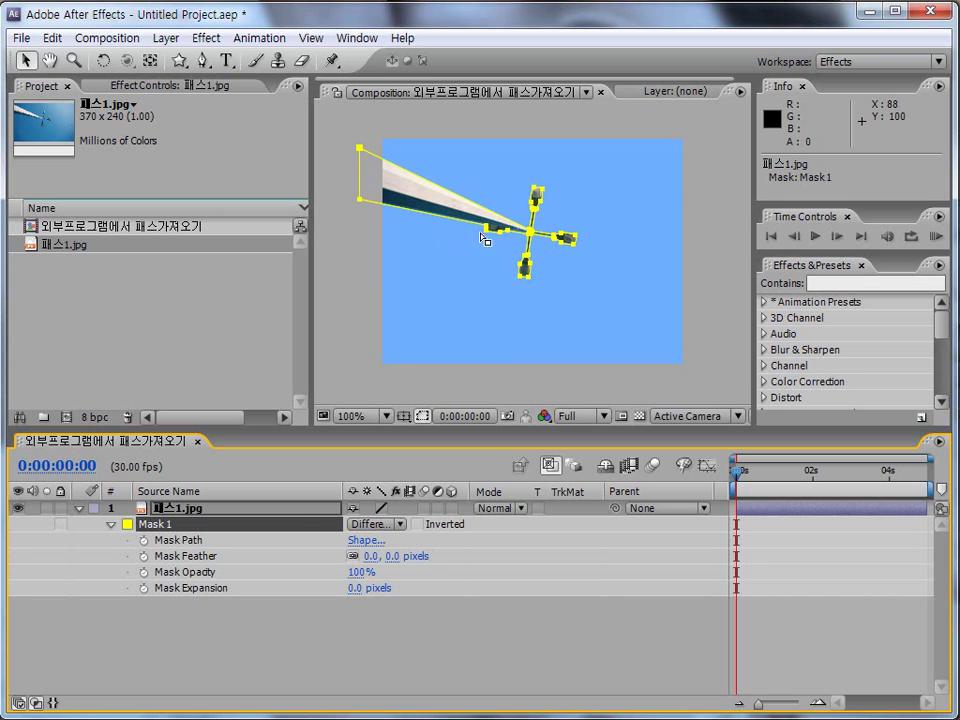
click(279, 509)
click(279, 620)
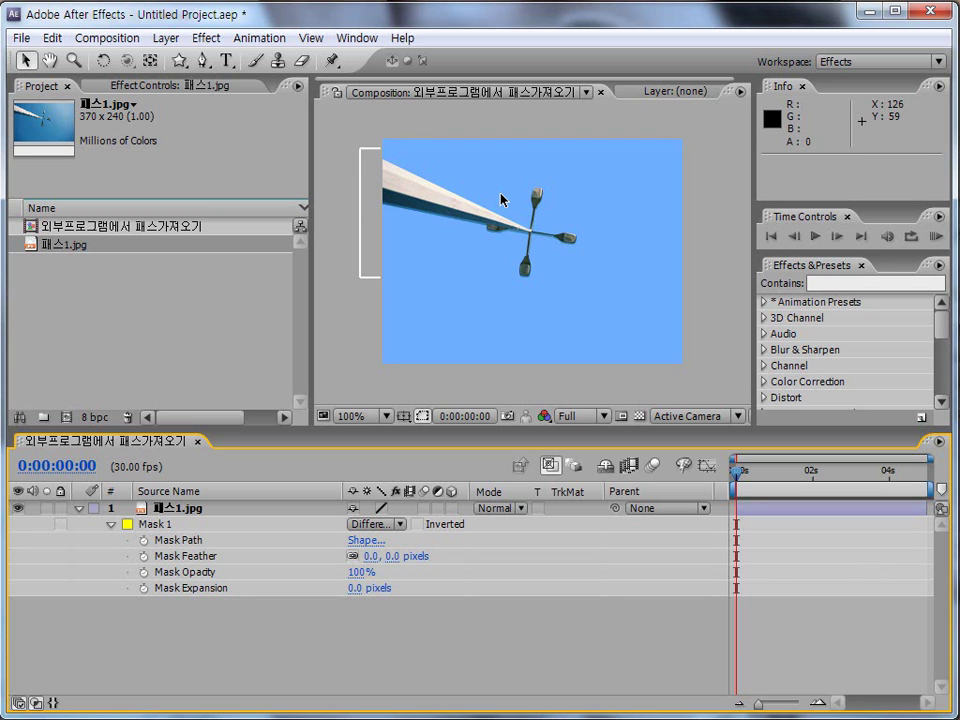
Delete the aligned Mask 1 from the 패스1.jpg layer.
click(182, 527)
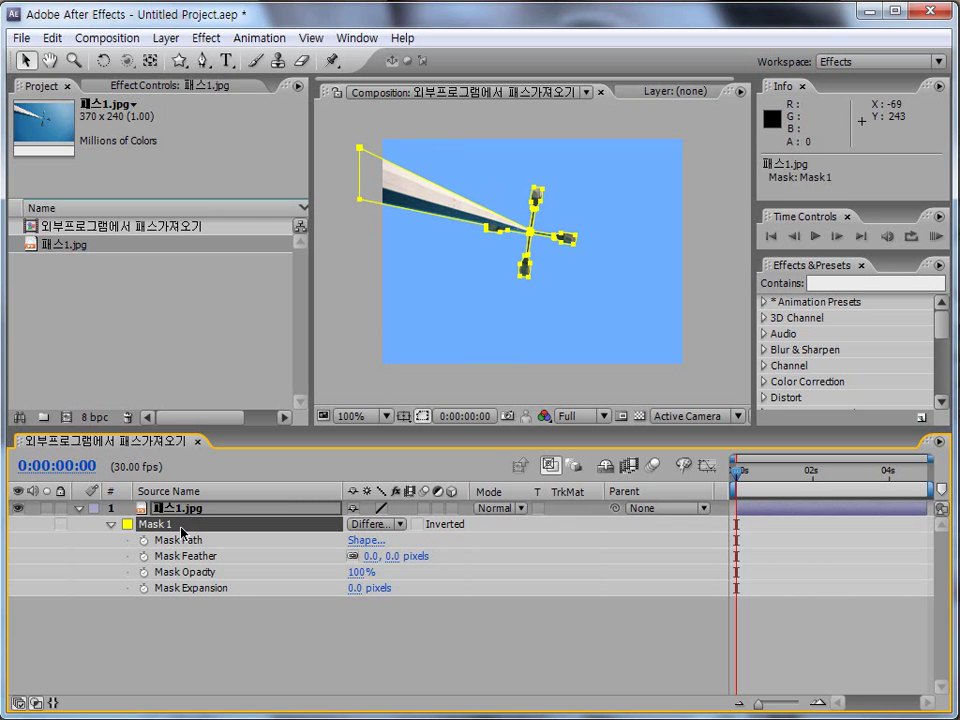
key(Delete)
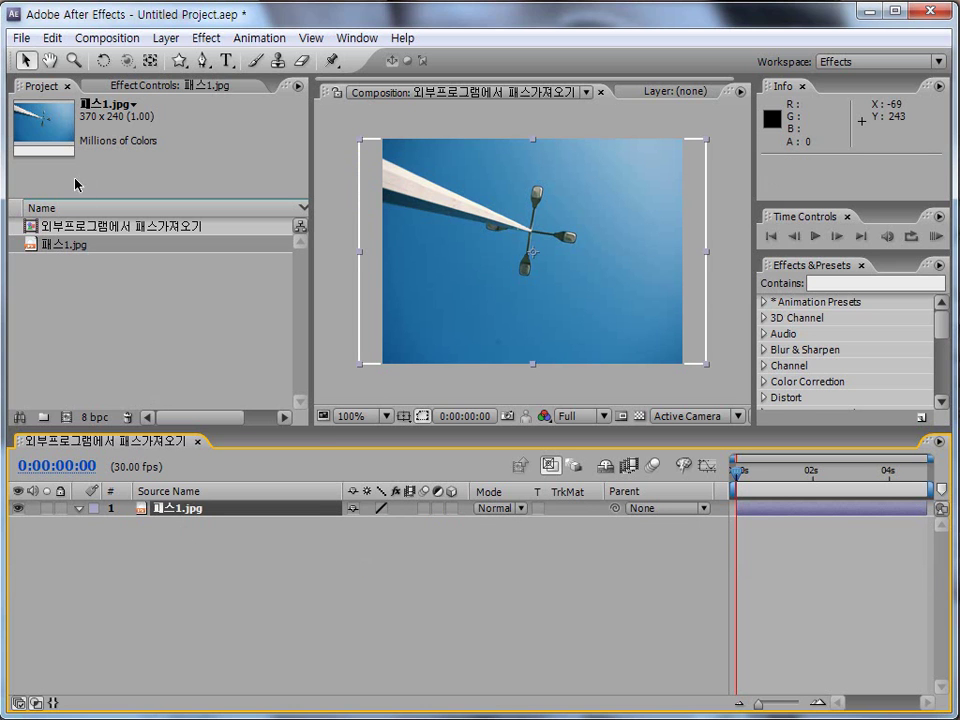
click(51, 38)
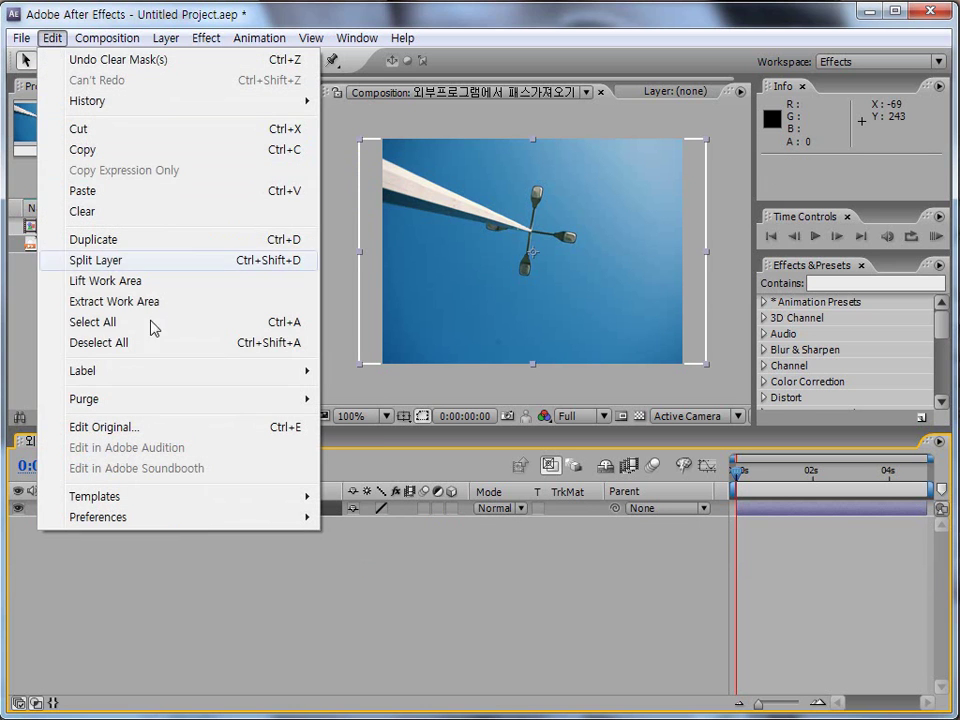
click(171, 514)
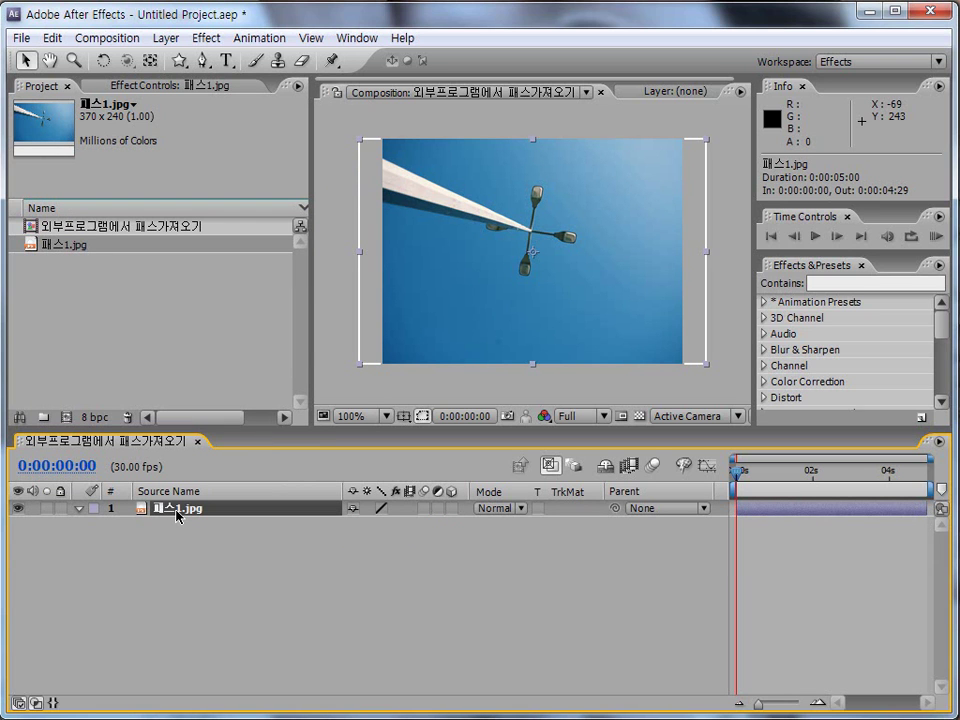
key(ctrl+b)
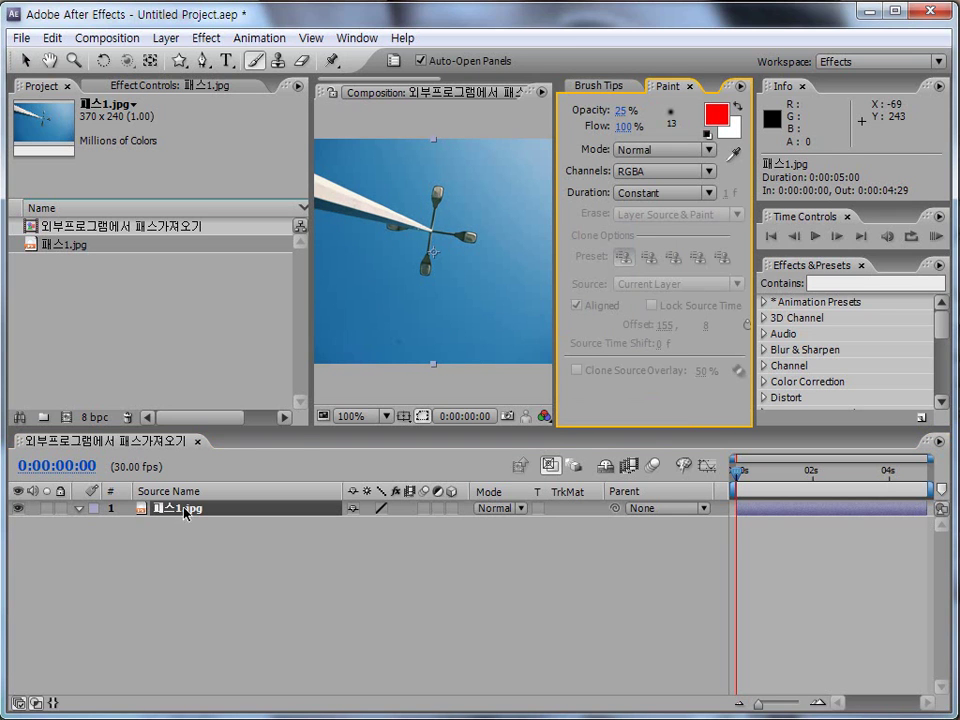
click(641, 89)
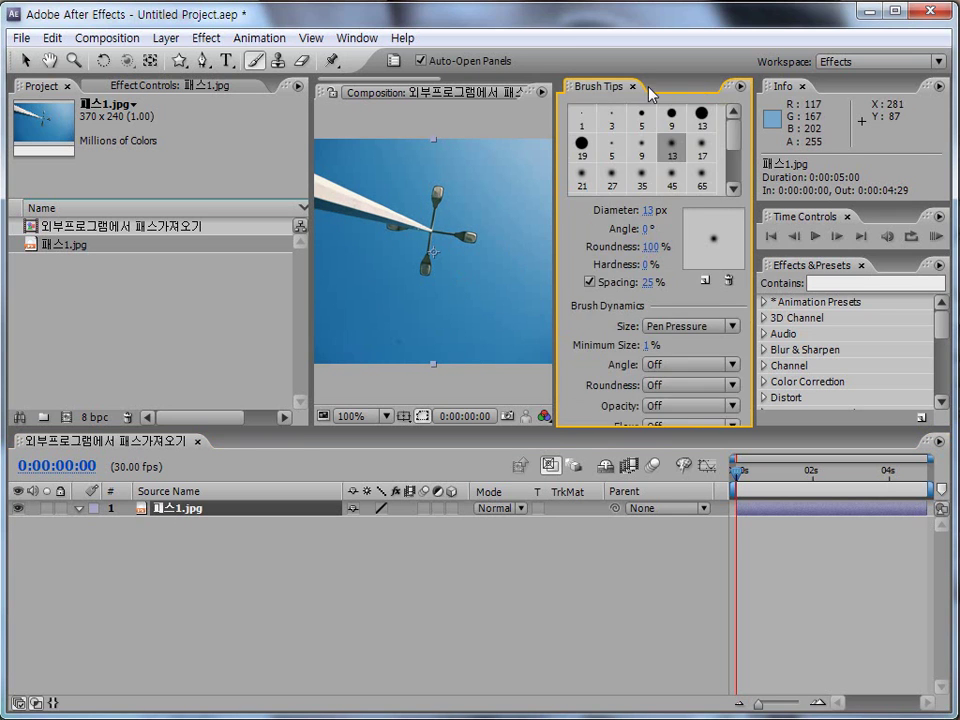
click(632, 86)
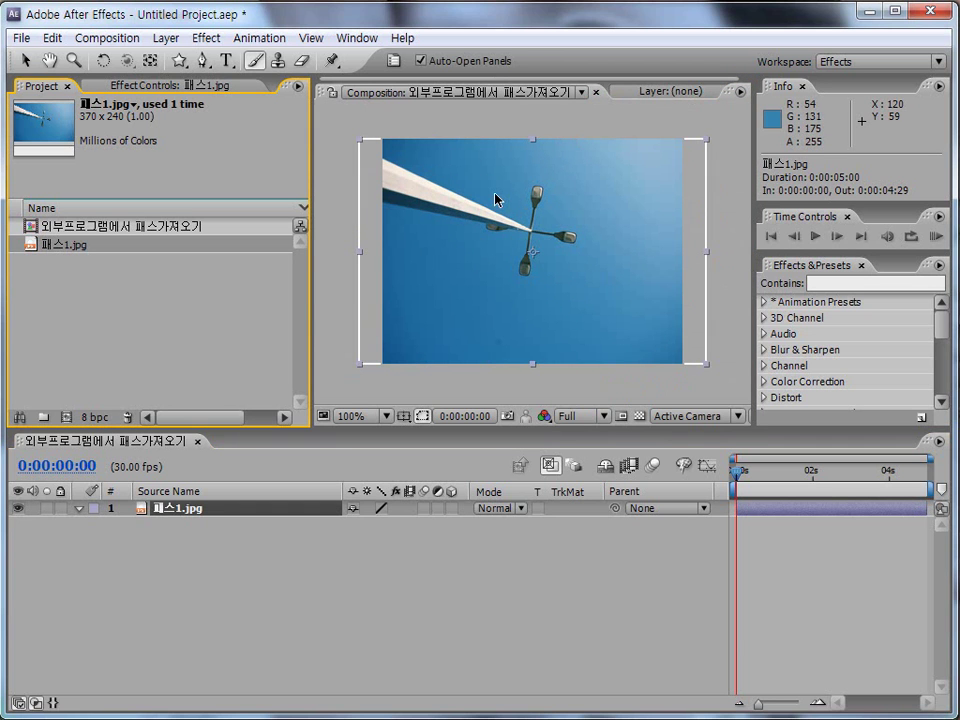
click(454, 204)
right_click(497, 195)
click(221, 512)
Copy the Work Path again in Photoshop and paste it as a mask onto the 패스1.jpg layer in After Effects.
key(alt+Tab)
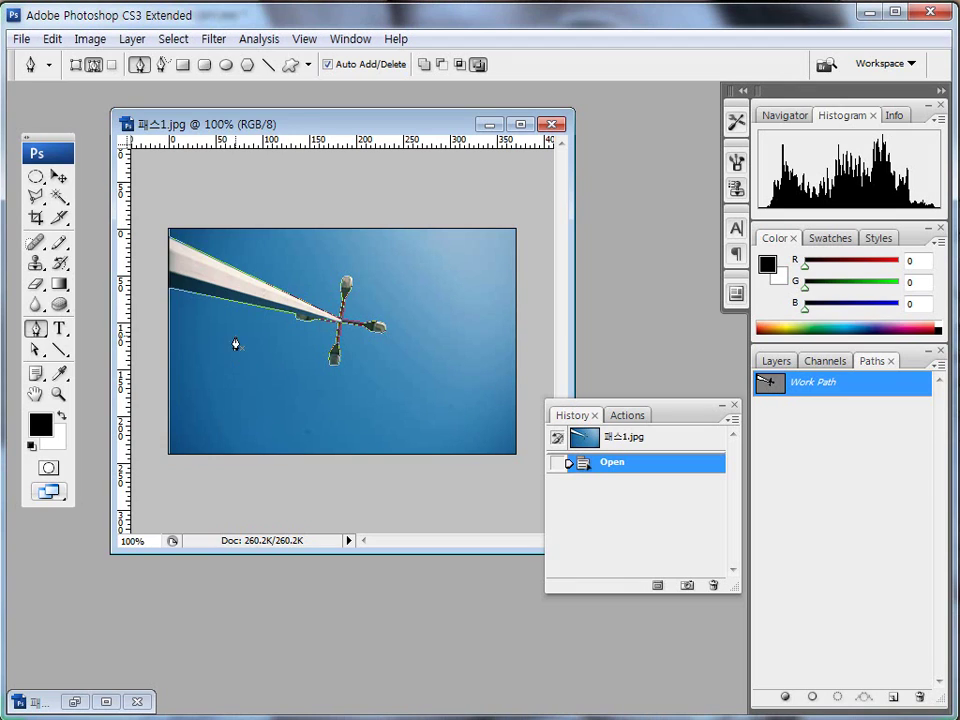
click(52, 39)
click(68, 166)
click(75, 702)
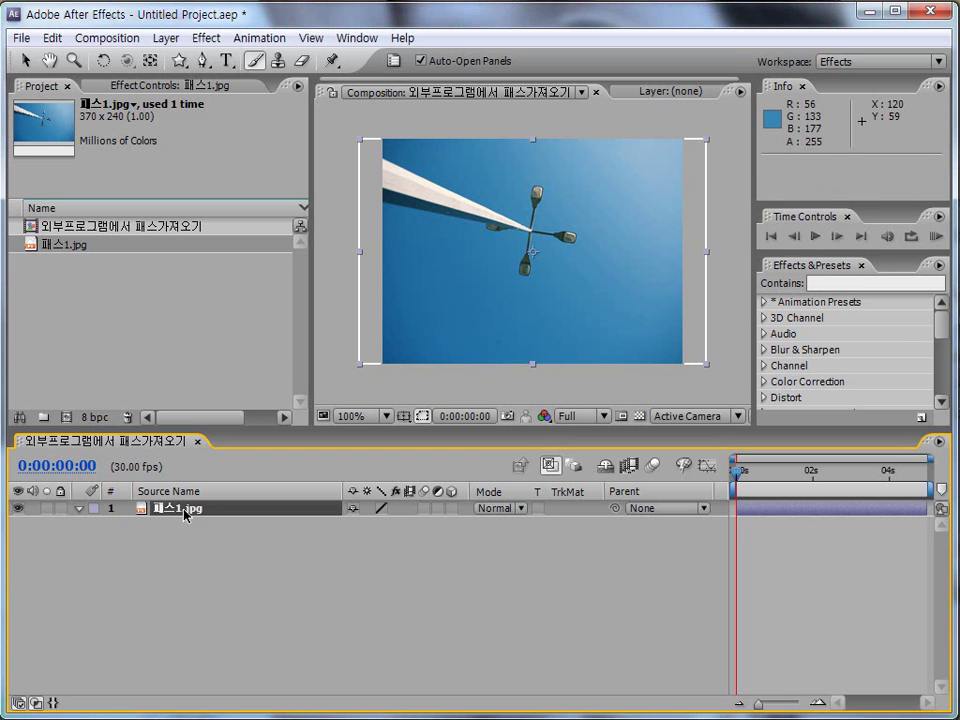
key(ctrl+v)
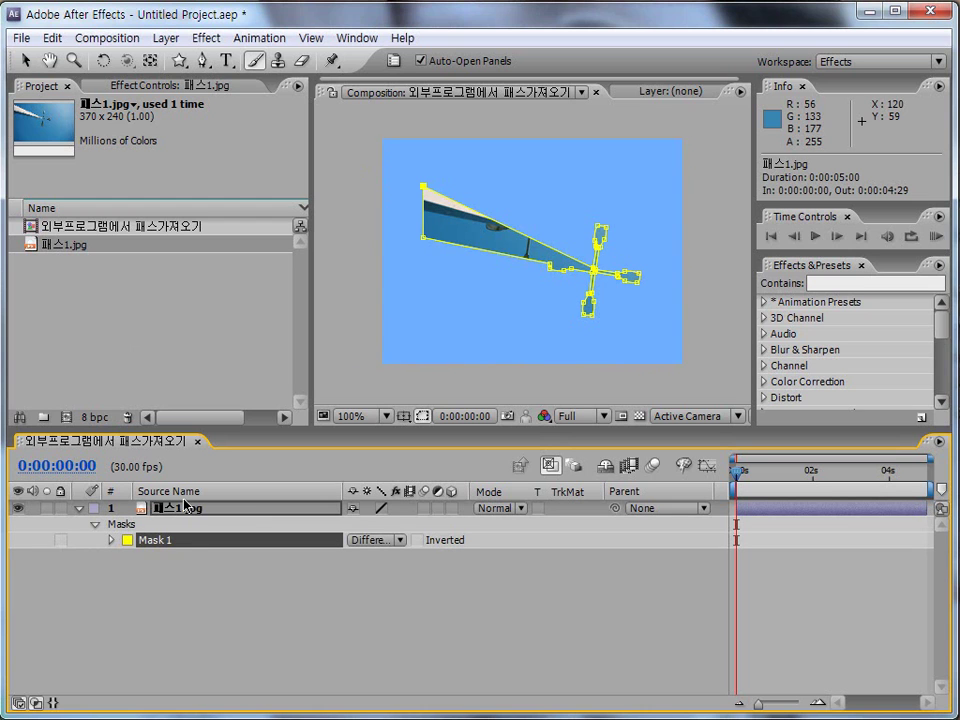
key(ctrl+z)
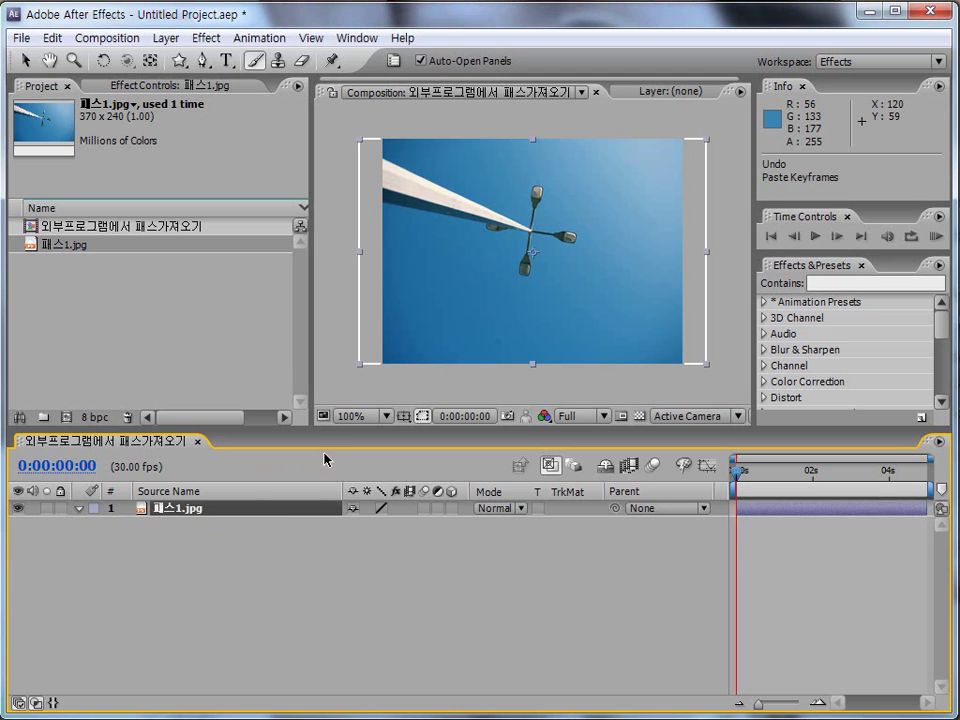
key(ctrl+v)
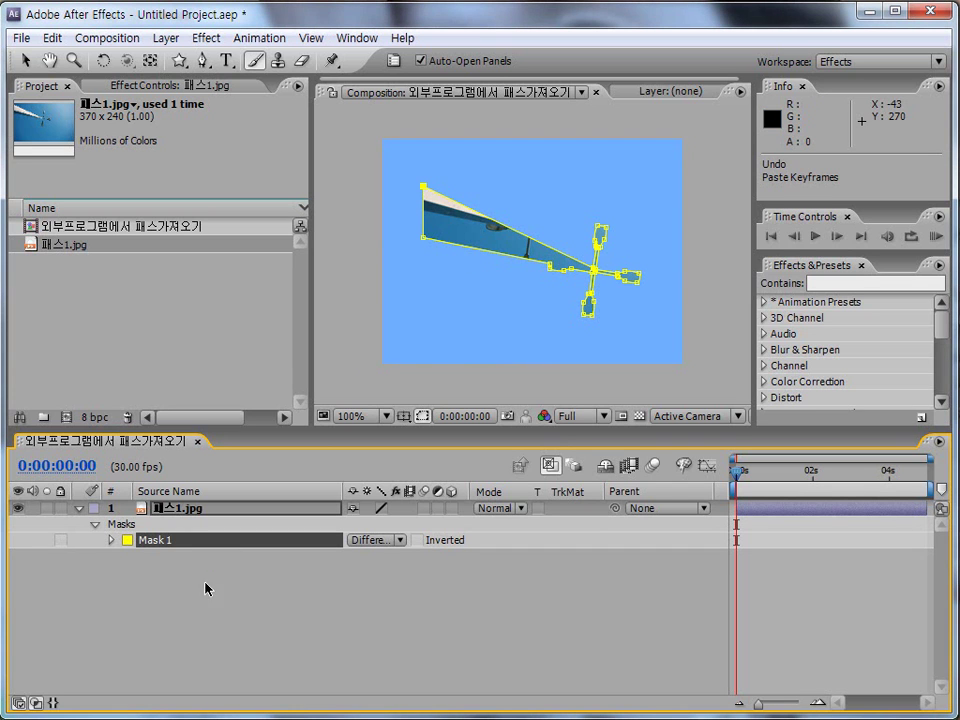
Select the pasted Mask 1 on the 패스1.jpg layer and delete it.
click(183, 543)
key(ctrl+v)
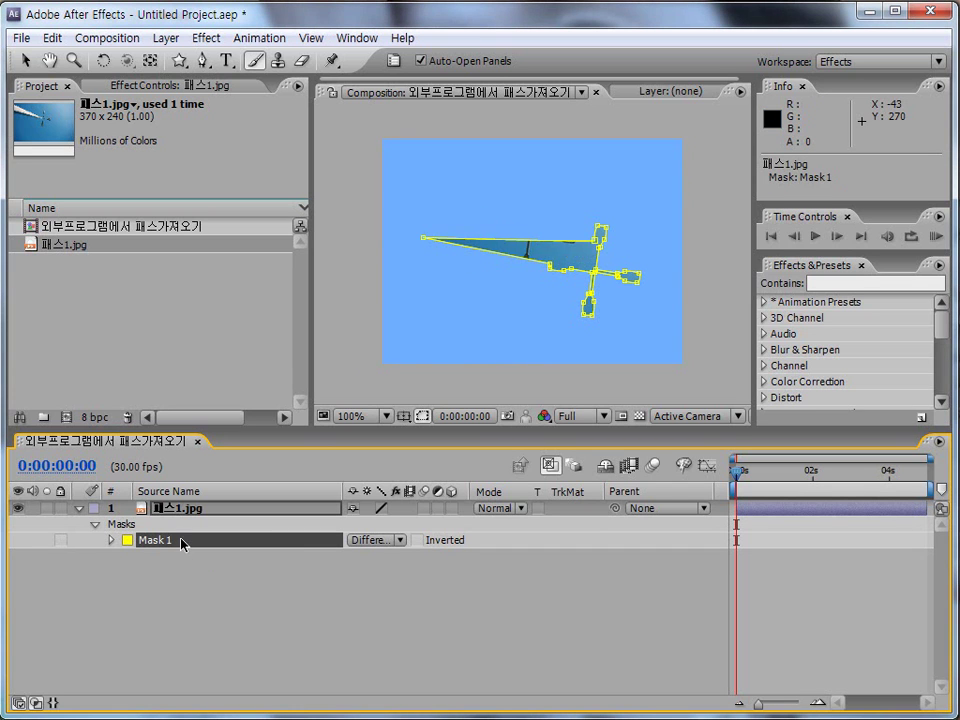
click(191, 551)
click(193, 546)
key(Delete)
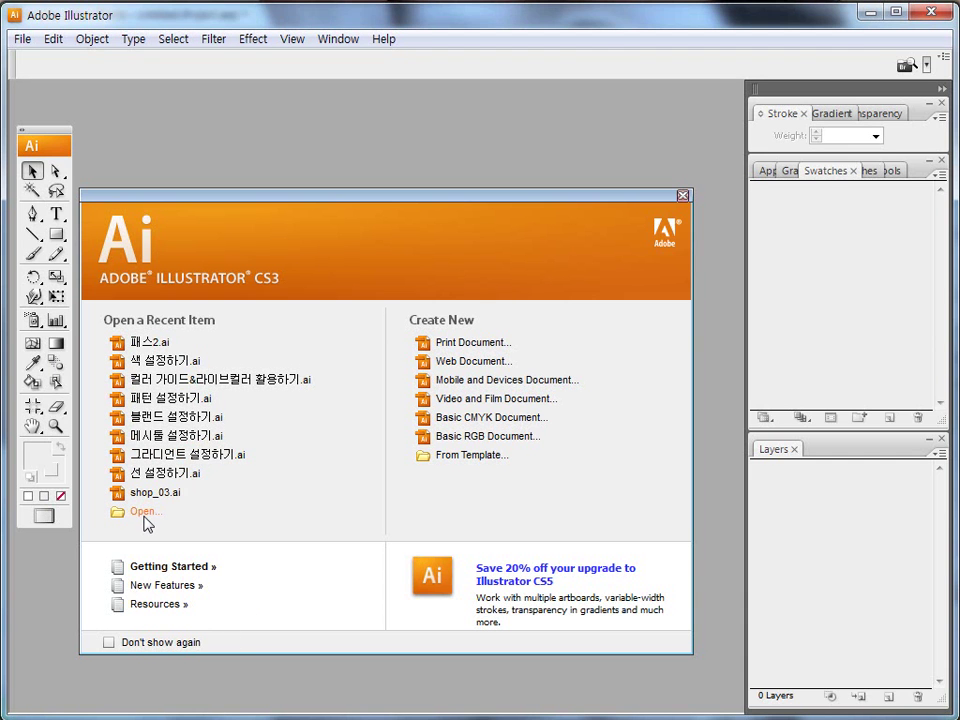
In Illustrator, open the file 패스2 from the Lesson11 folder.
click(157, 516)
click(763, 212)
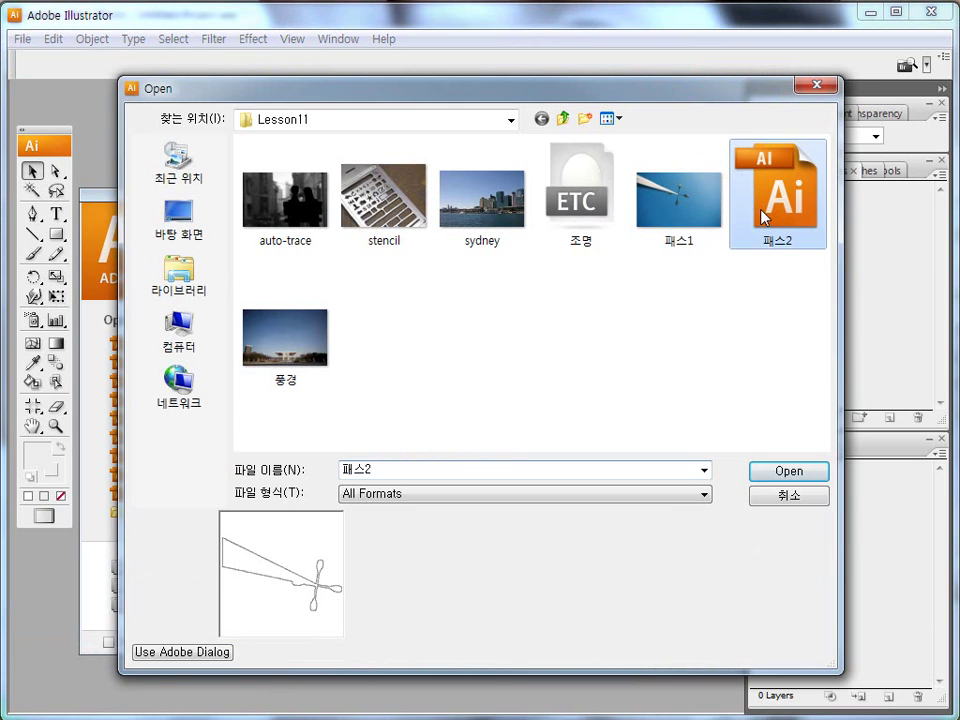
click(781, 474)
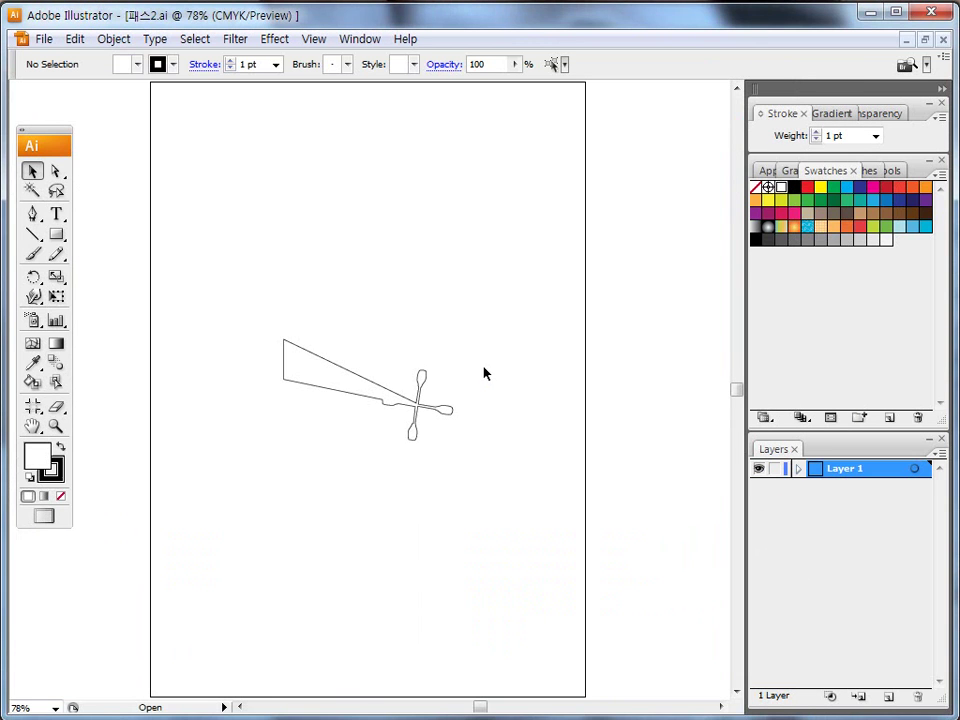
Select the whole lamp outline in 패스2.ai and close the document.
drag(243, 252, 510, 531)
click(509, 530)
click(942, 41)
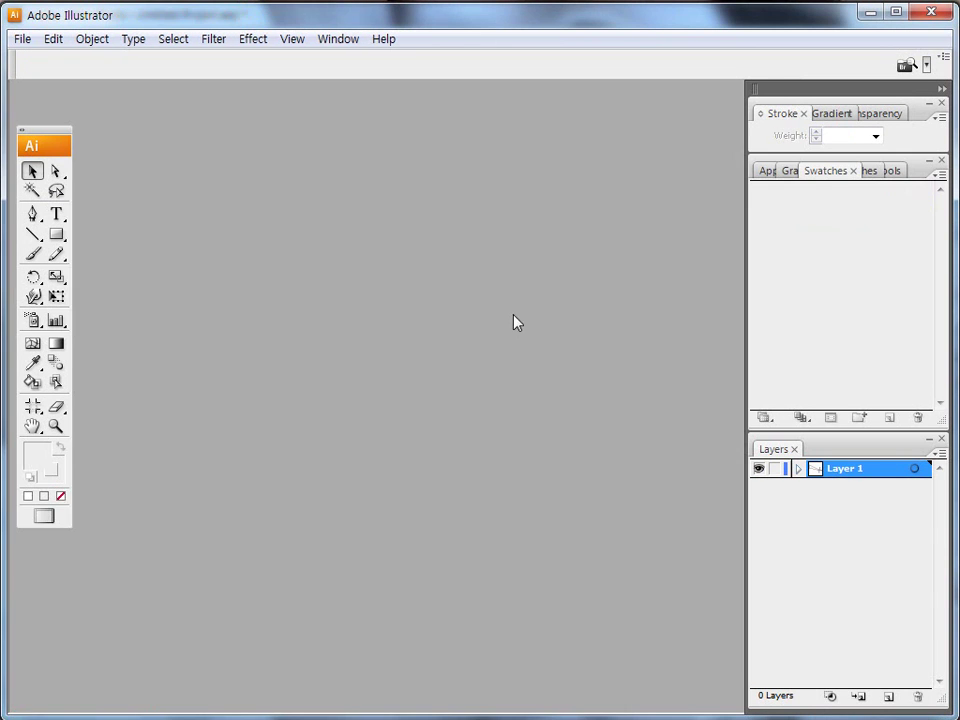
Create a new A4 portrait document in CMYK mode and draw a tall, narrow ellipse in the upper half of the page.
click(429, 318)
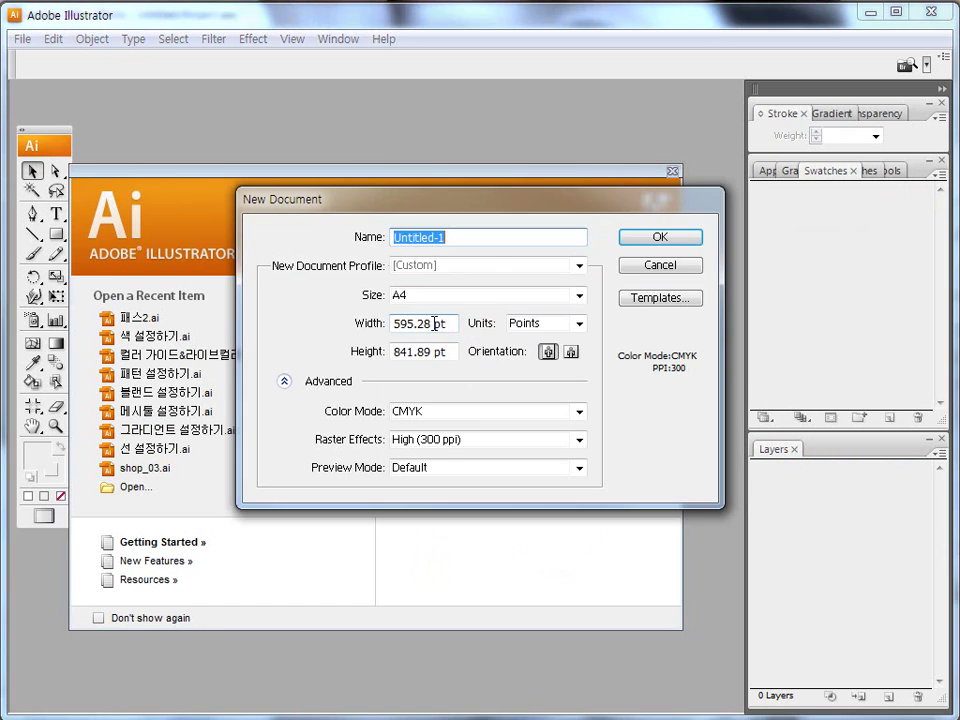
click(659, 245)
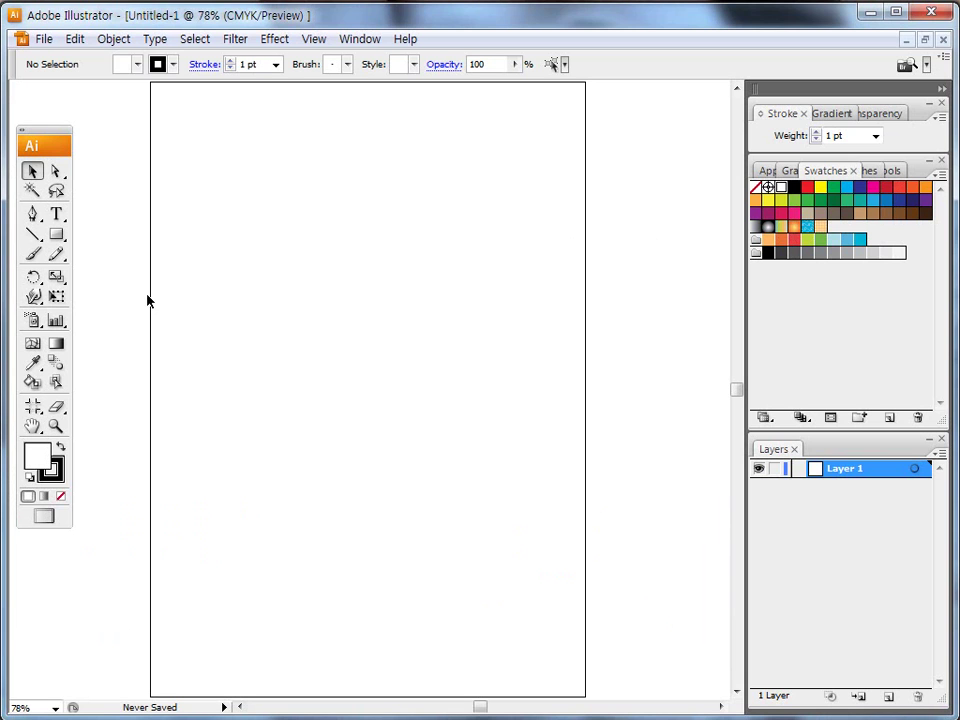
click(57, 237)
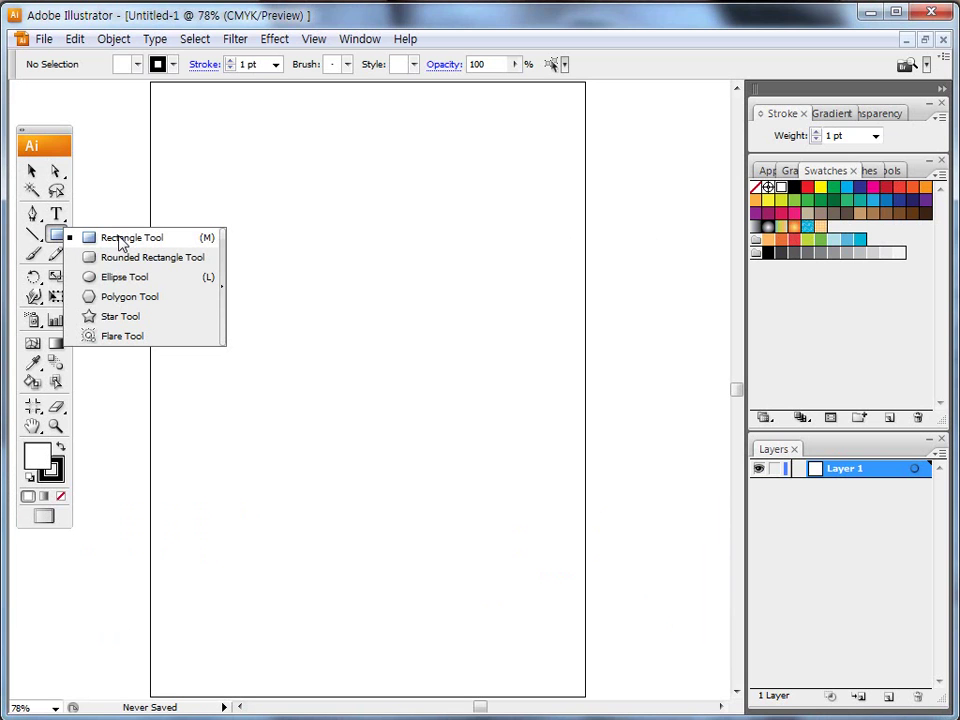
click(122, 277)
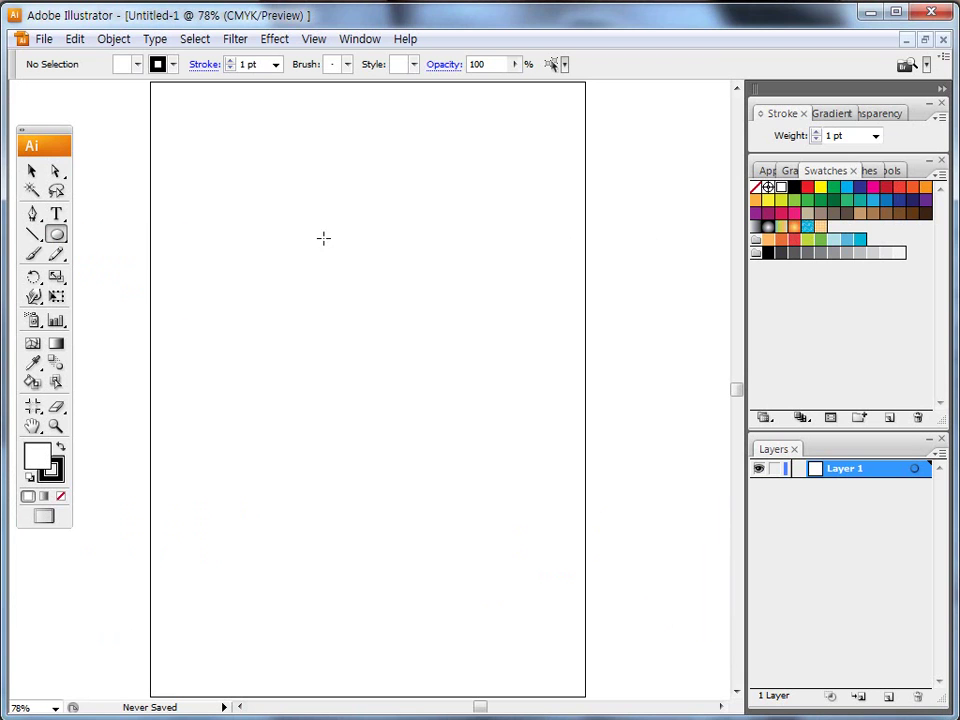
drag(306, 182, 346, 300)
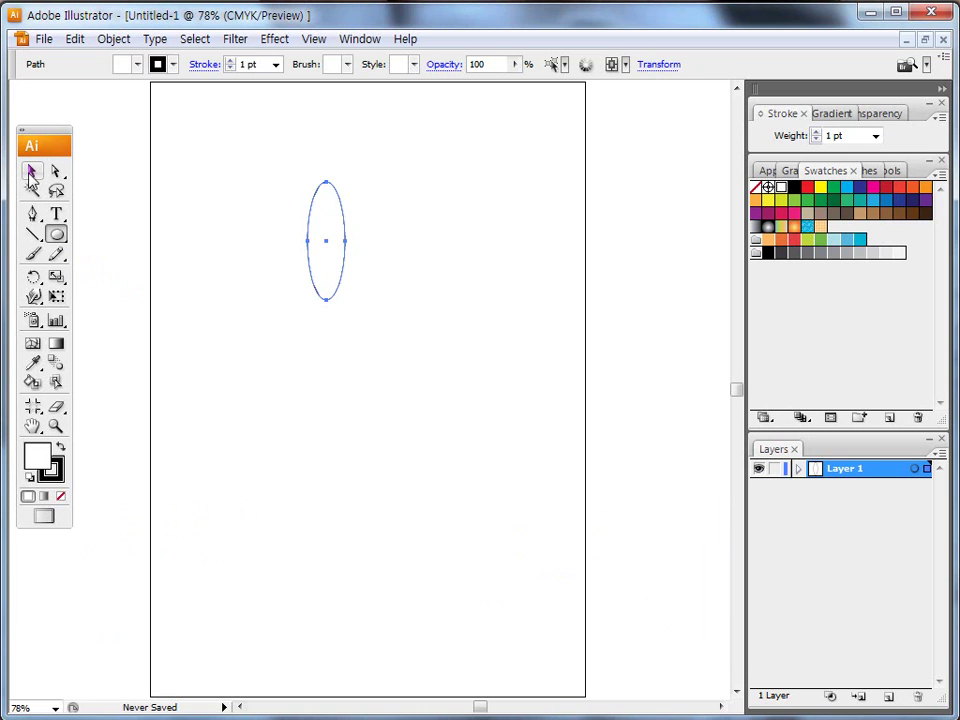
click(31, 173)
click(177, 205)
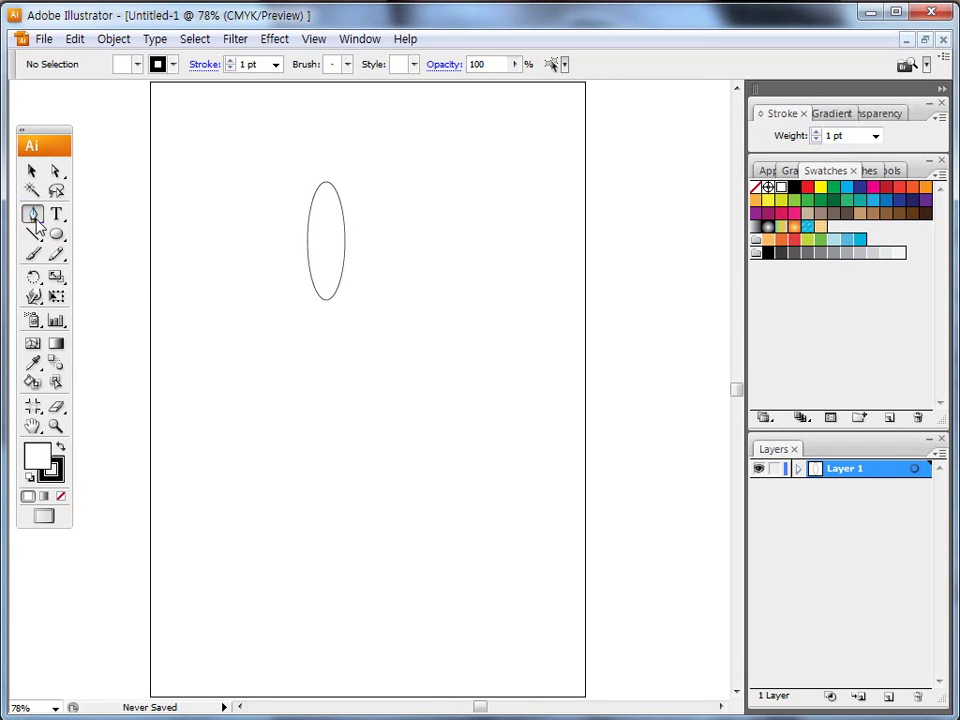
Convert the ellipse's uppermost and lowermost anchor points to sharp corners, forming a pointed petal.
drag(34, 217, 82, 282)
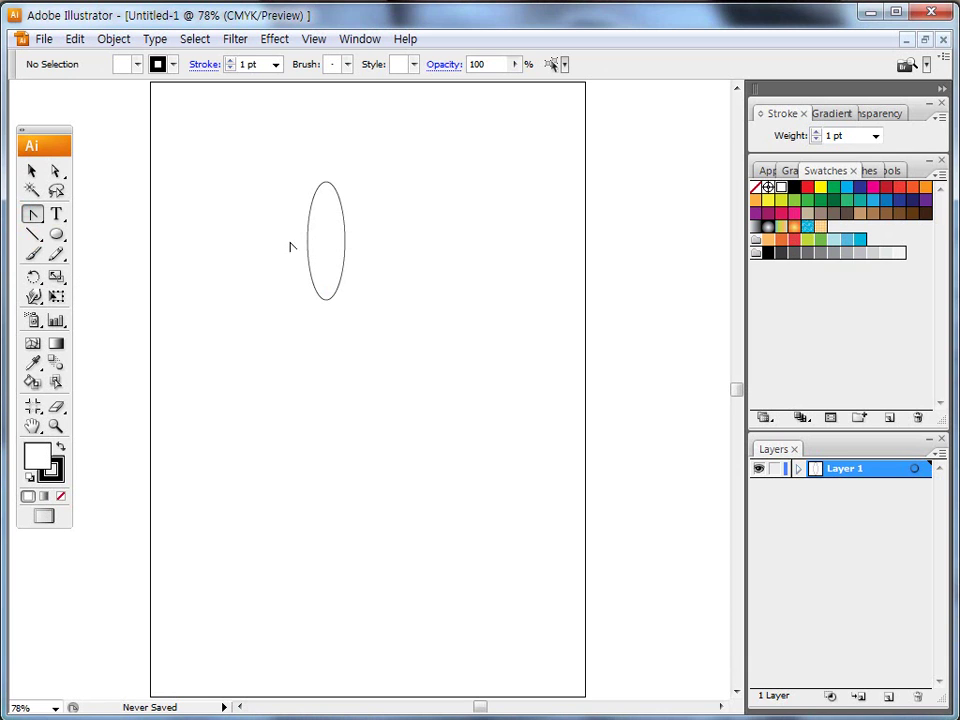
click(327, 184)
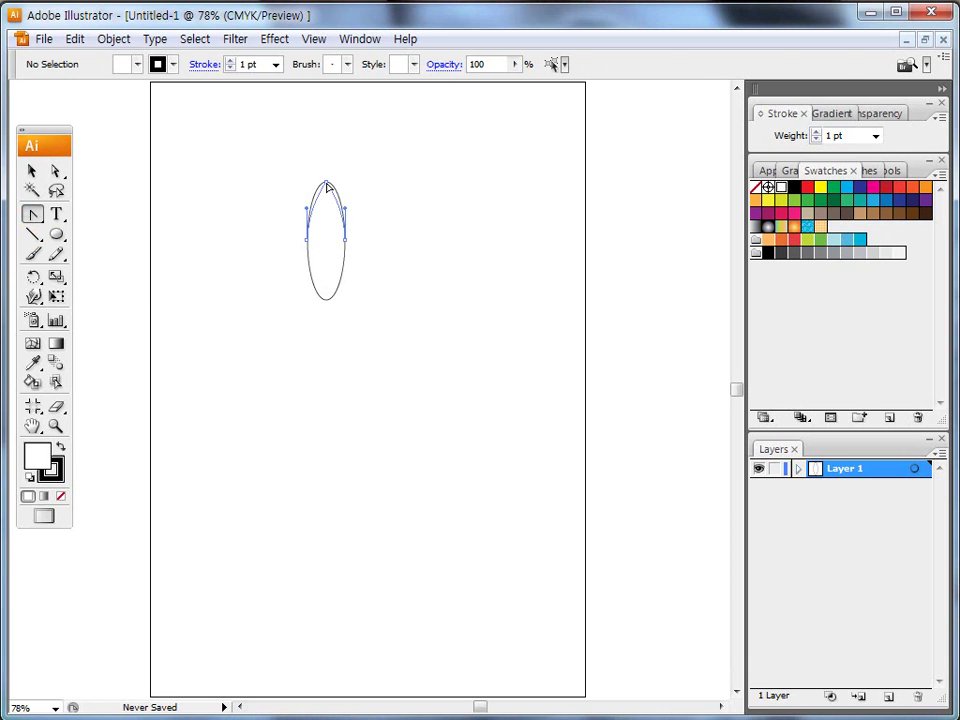
click(326, 300)
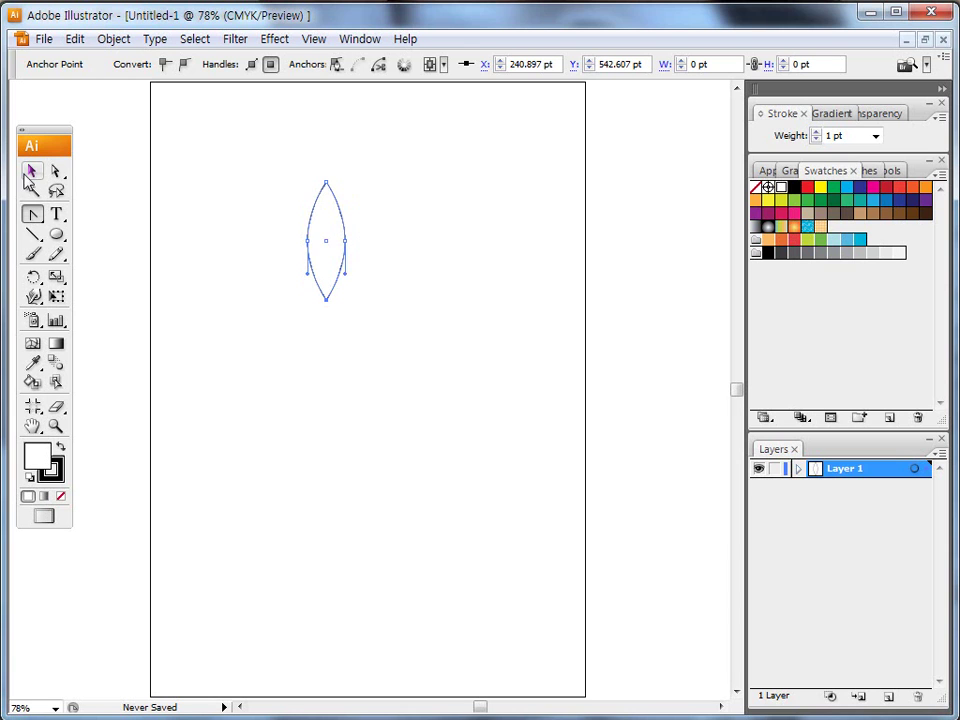
click(32, 173)
click(247, 209)
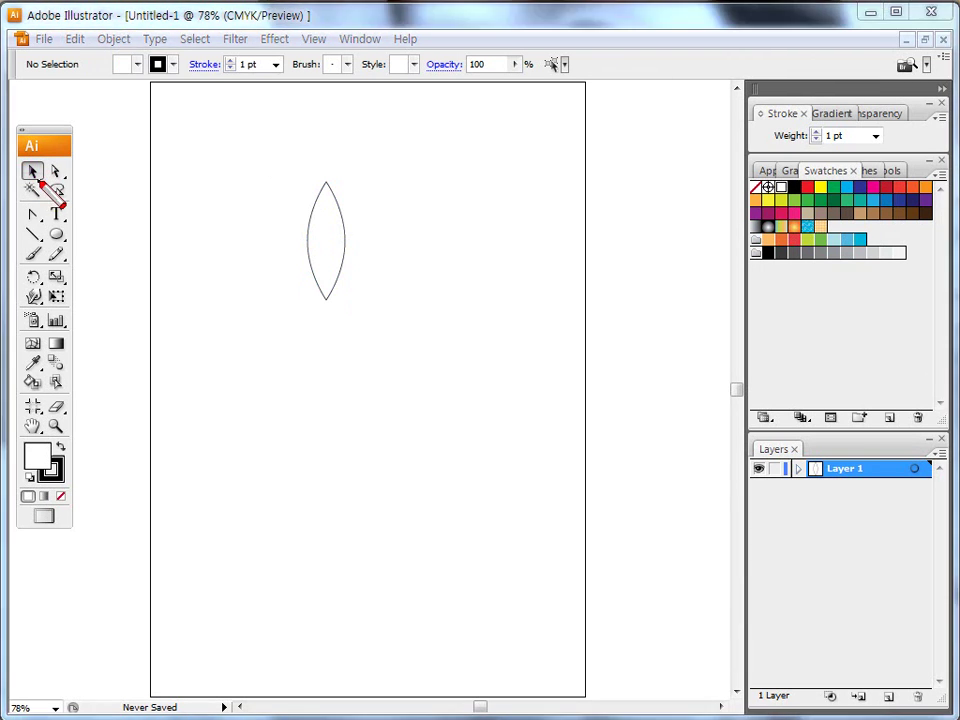
Make a copy of the petal rotated 30° around a point just below its lower tip.
drag(285, 170, 381, 343)
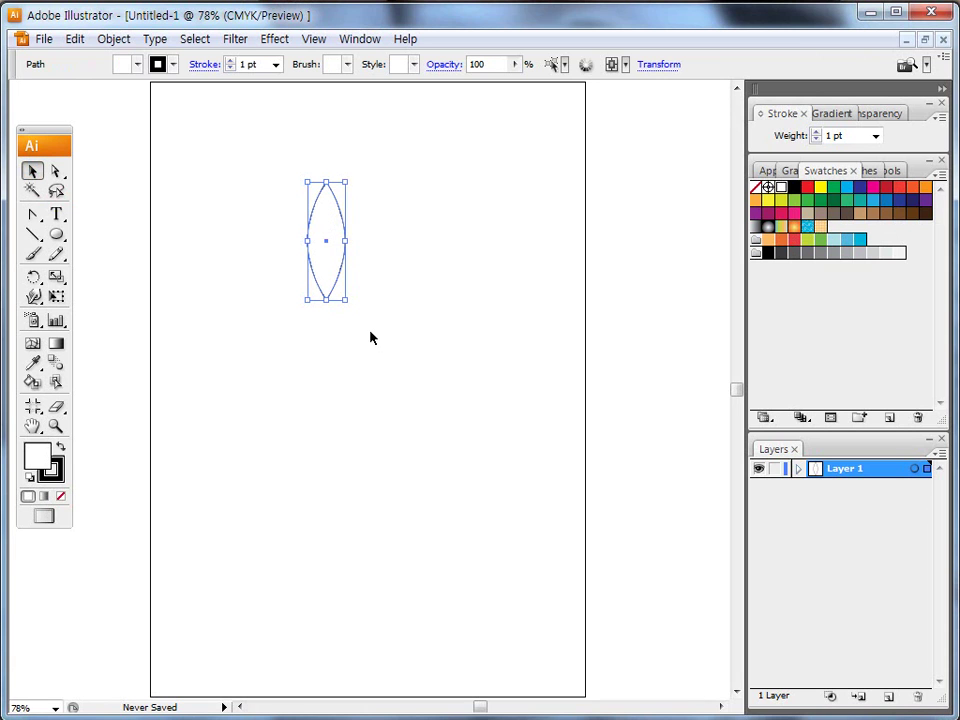
key(ctrl+shift+b)
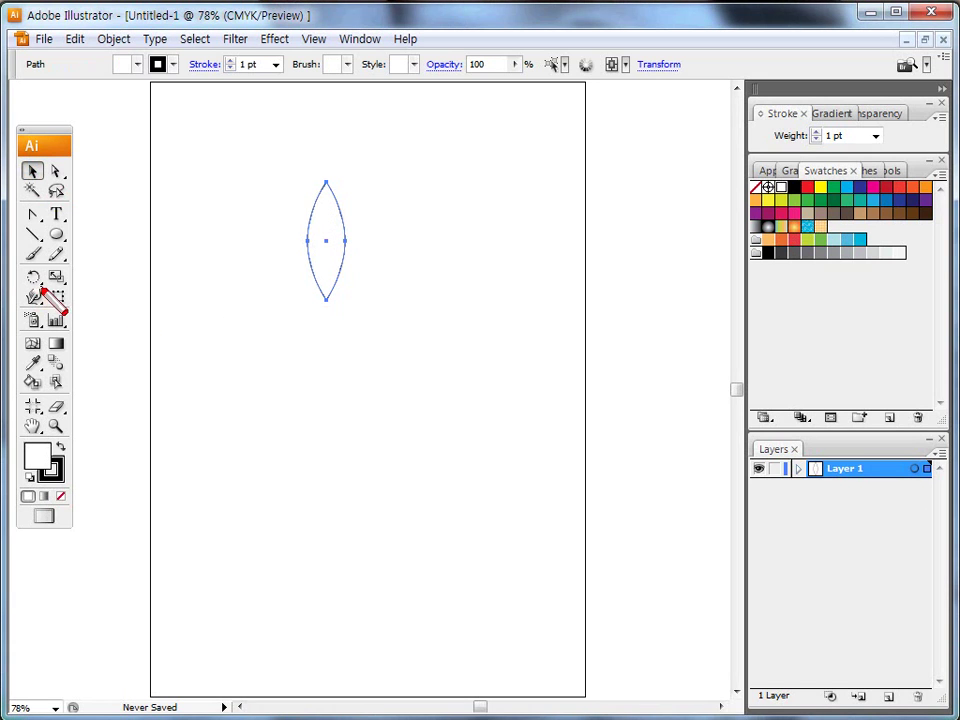
mouse_move(30, 287)
mouse_down()
mouse_move(50, 281)
mouse_move(48, 294)
mouse_up()
click(34, 280)
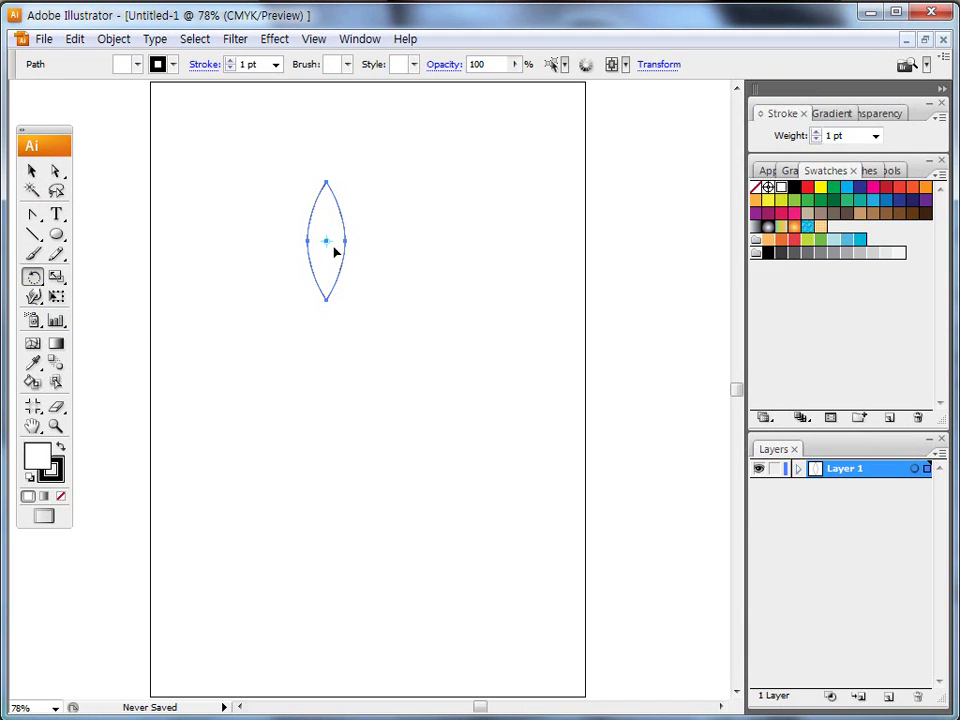
drag(322, 250, 323, 250)
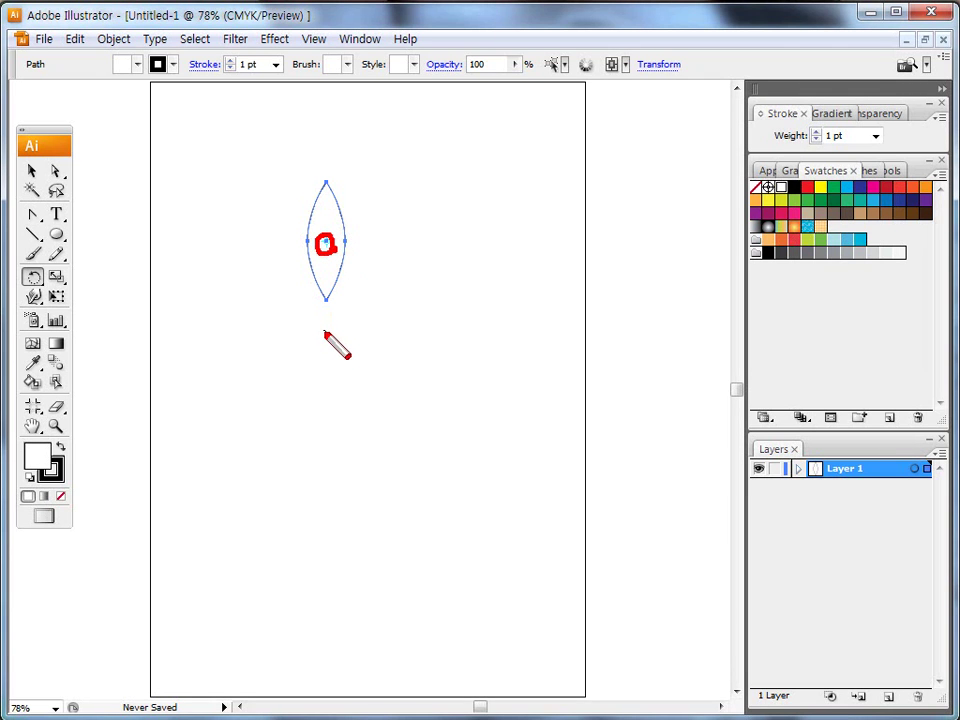
key(Escape)
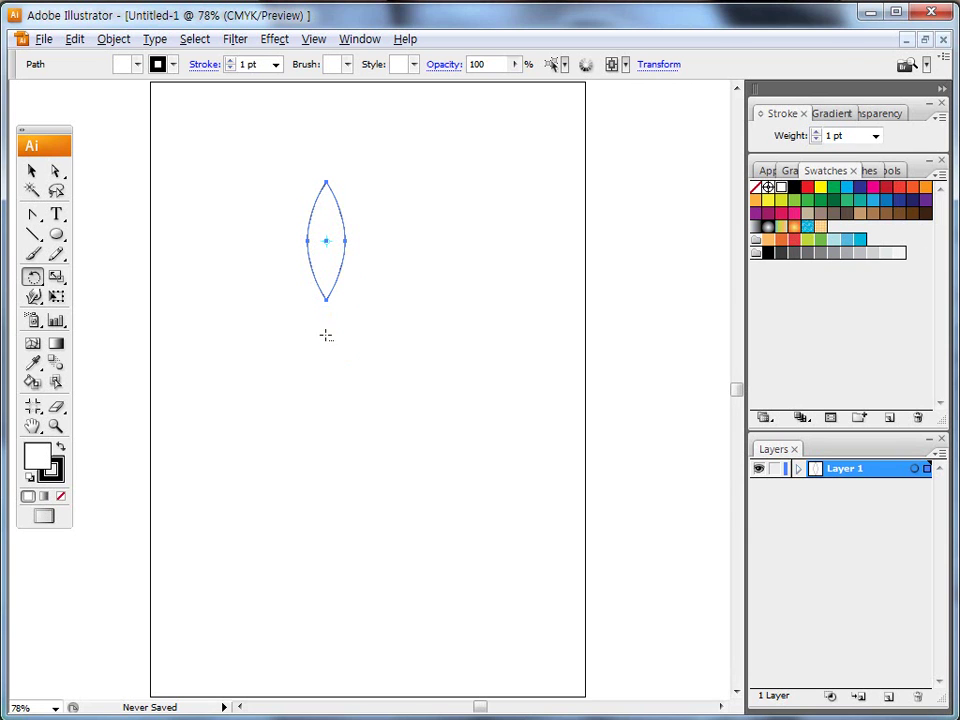
alt+click(326, 335)
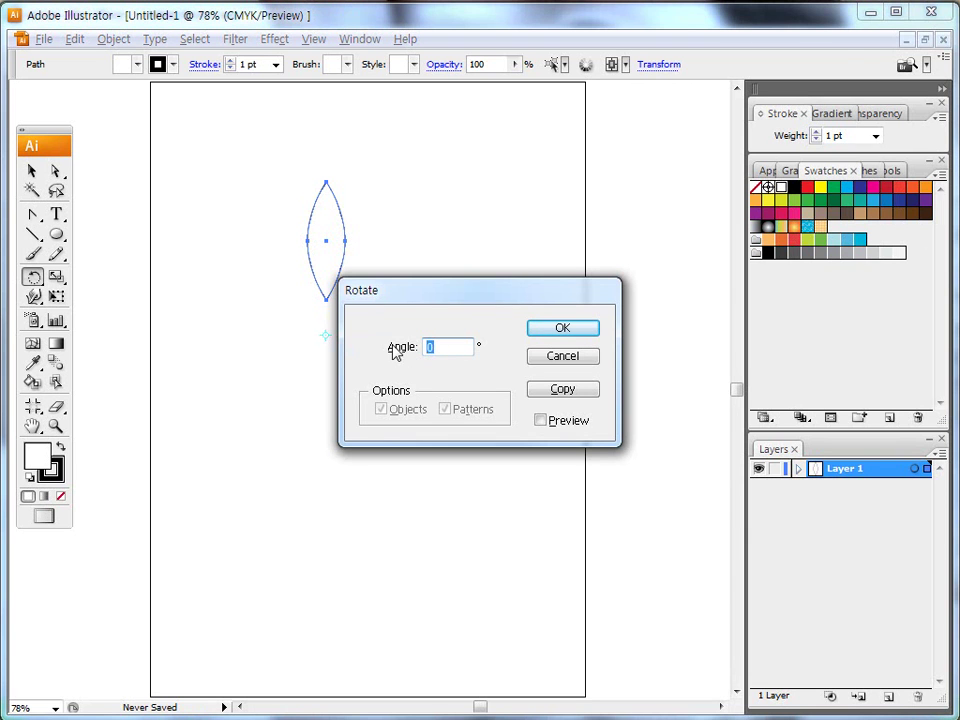
text(30)
click(544, 423)
click(544, 422)
click(544, 422)
click(544, 422)
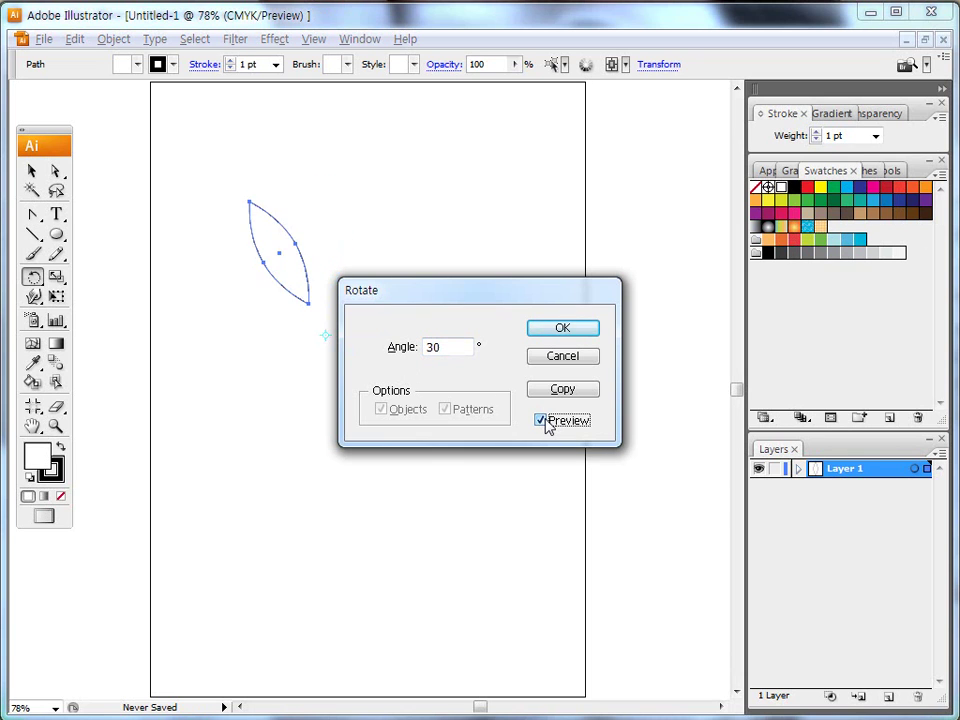
click(544, 422)
click(544, 422)
click(544, 422)
click(547, 391)
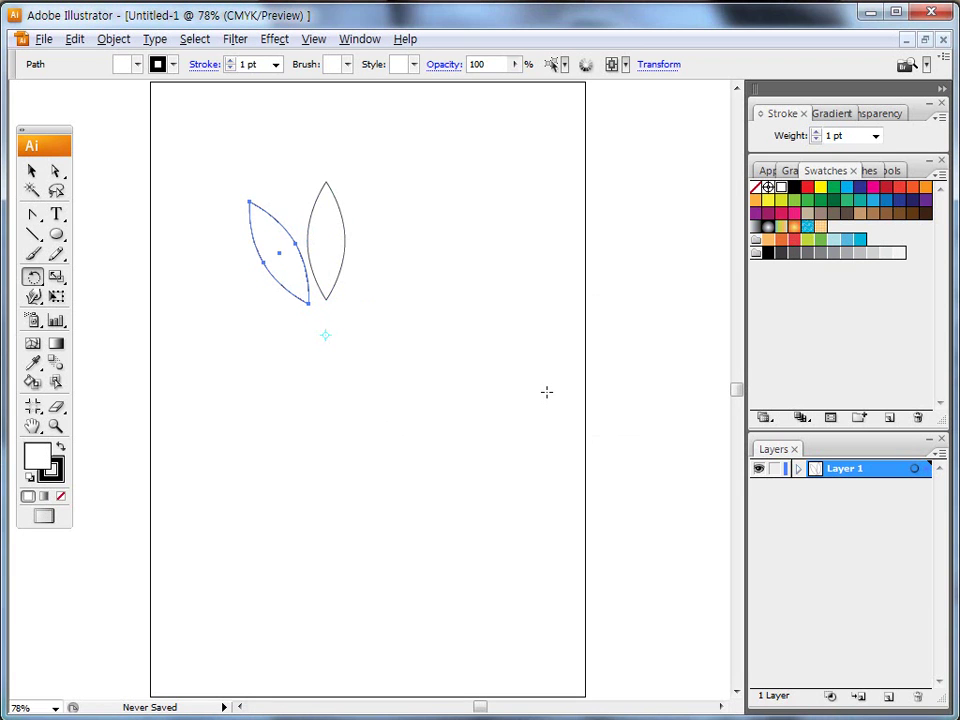
mouse_move(284, 328)
mouse_down()
mouse_move(279, 366)
mouse_move(318, 358)
mouse_move(300, 351)
mouse_move(325, 378)
mouse_move(352, 362)
mouse_move(362, 385)
mouse_move(429, 343)
mouse_move(424, 376)
mouse_up()
drag(478, 322, 484, 378)
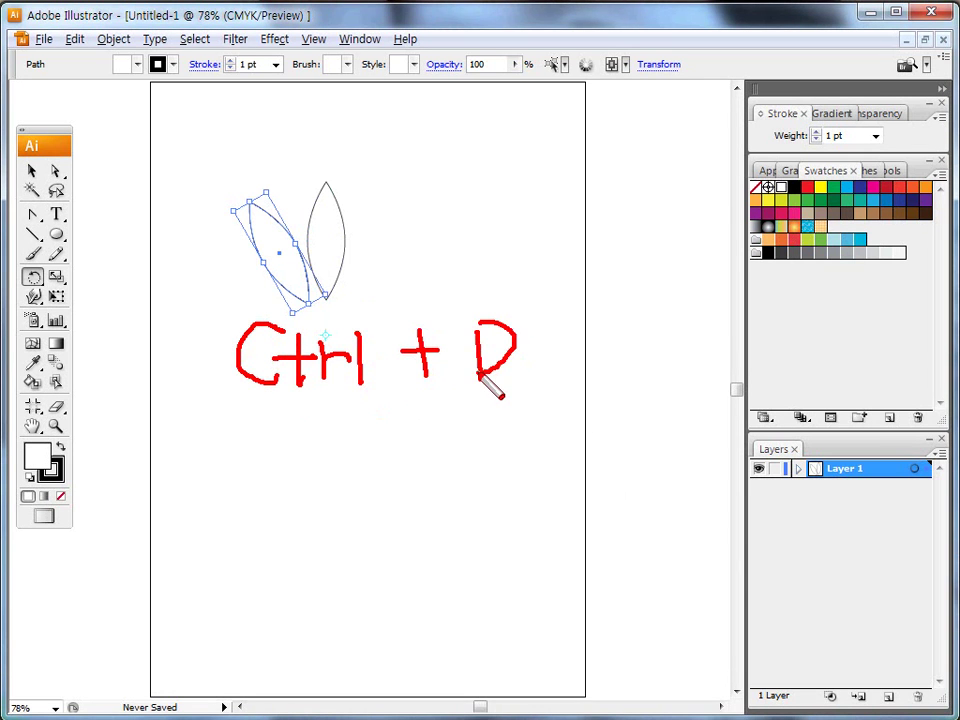
drag(331, 173, 331, 300)
mouse_move(331, 233)
mouse_down()
mouse_move(284, 246)
mouse_move(311, 262)
mouse_up()
drag(251, 197, 318, 294)
drag(246, 392, 491, 394)
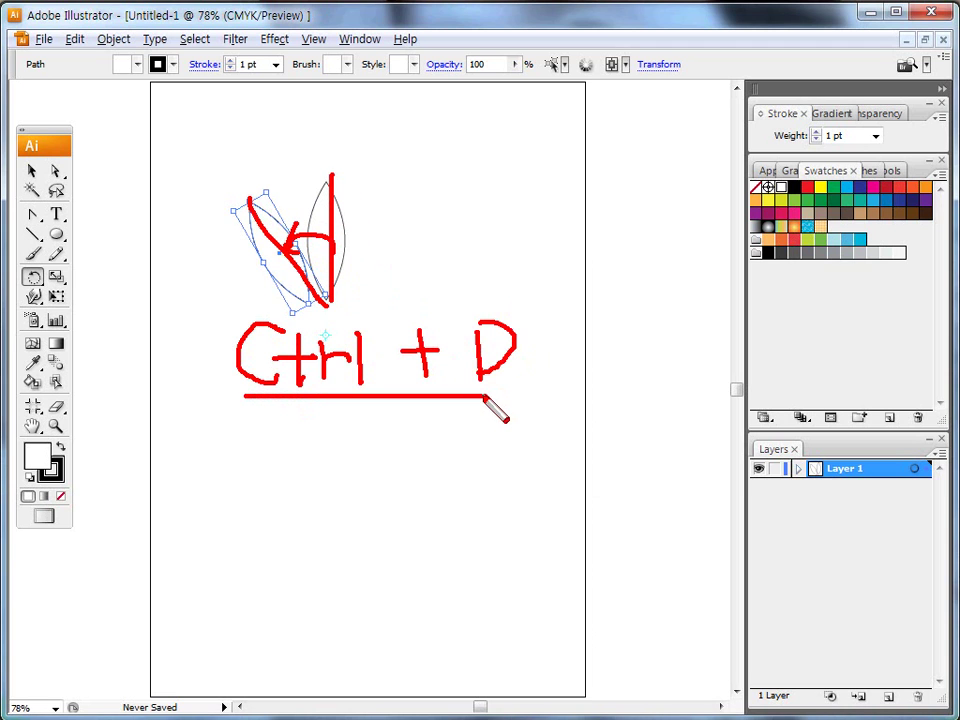
key(Escape)
Repeat the rotated copy of the petal until a full ring of 12 petals forms a flower.
key(ctrl+d)
key(ctrl+d)
key(ctrl+d)
key(ctrl+d)
key(ctrl+d)
key(ctrl+d)
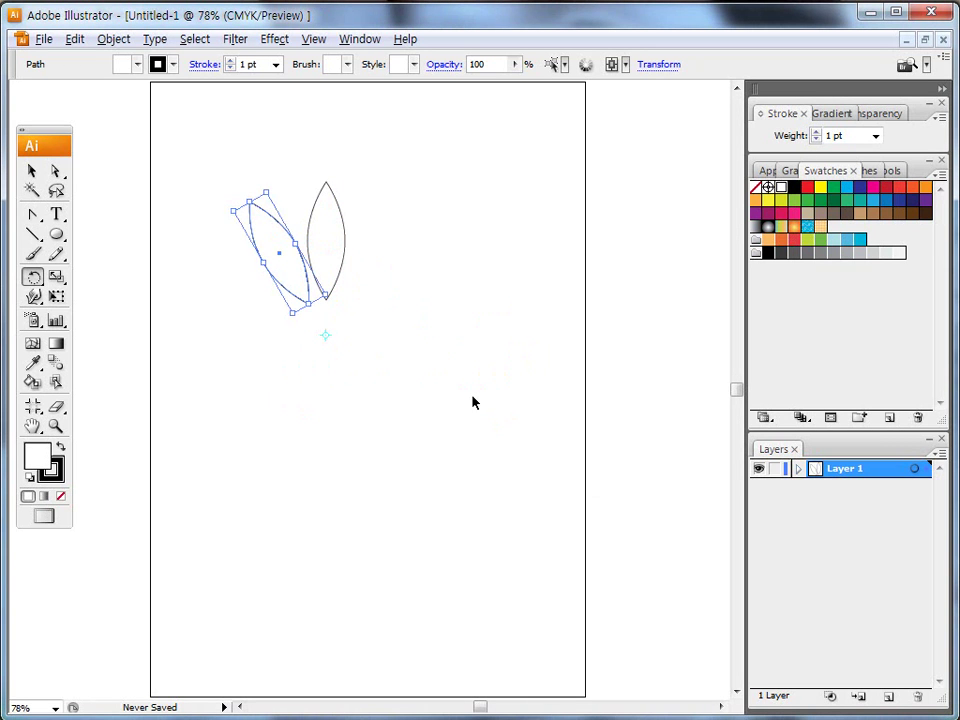
key(ctrl+d)
key(ctrl+d)
key(ctrl+d)
key(ctrl+d)
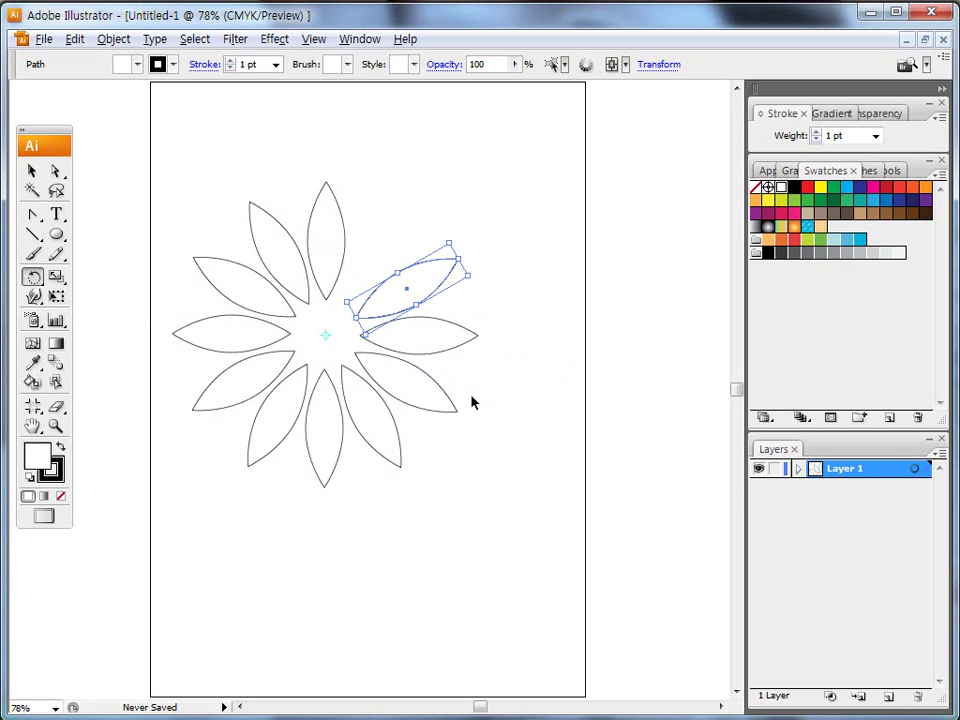
Select all the petals, scale the flower down to about two-thirds of its size and place it in the upper middle of the page.
key(v)
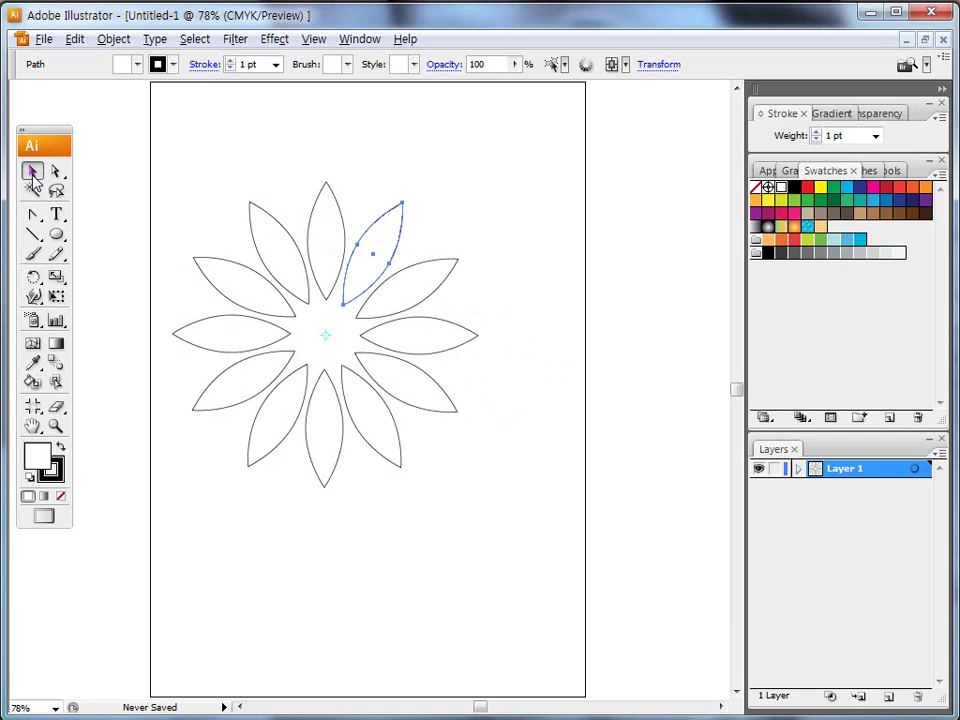
click(183, 186)
drag(178, 163, 342, 365)
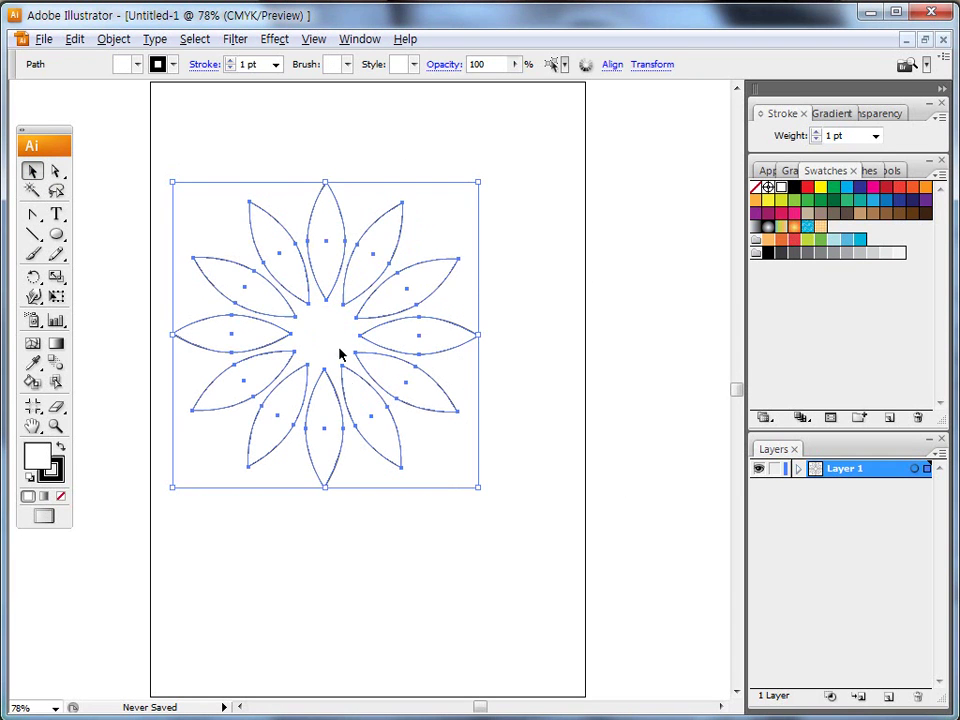
drag(330, 298, 360, 306)
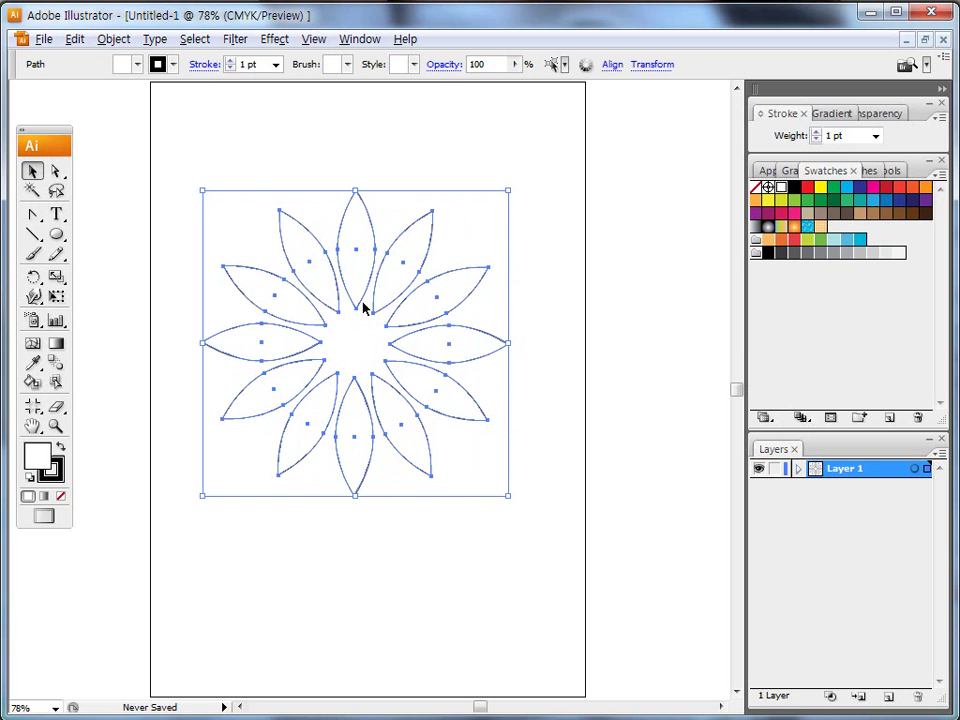
drag(508, 495, 403, 390)
click(211, 202)
click(332, 336)
drag(239, 268, 265, 287)
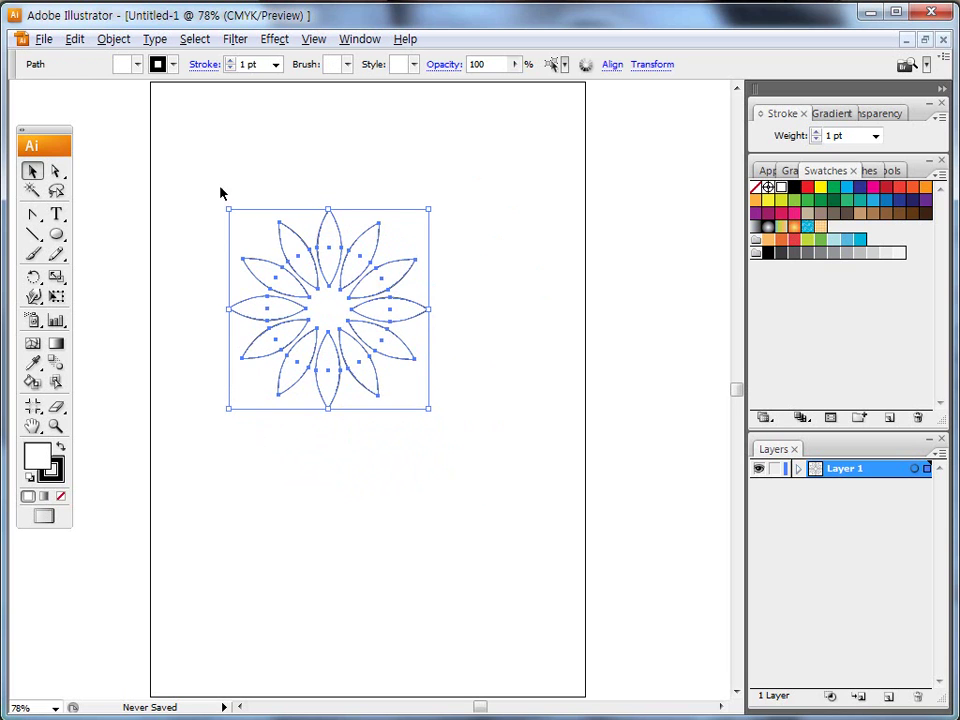
Copy the selected flower petals and paste them as masks onto the 패스1.jpg layer in After Effects.
click(77, 41)
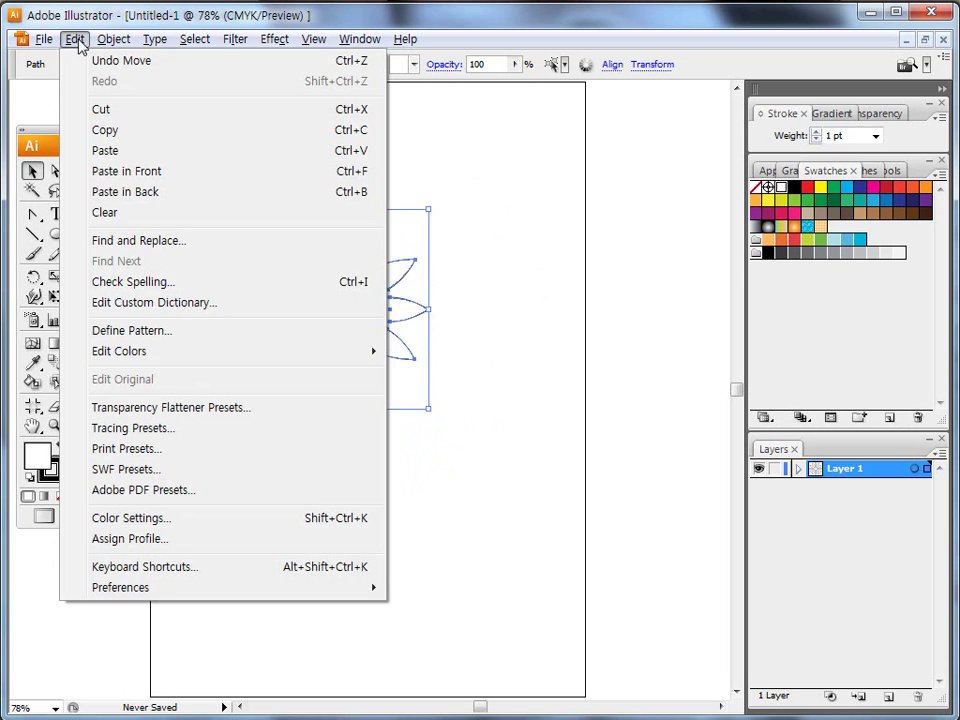
click(118, 135)
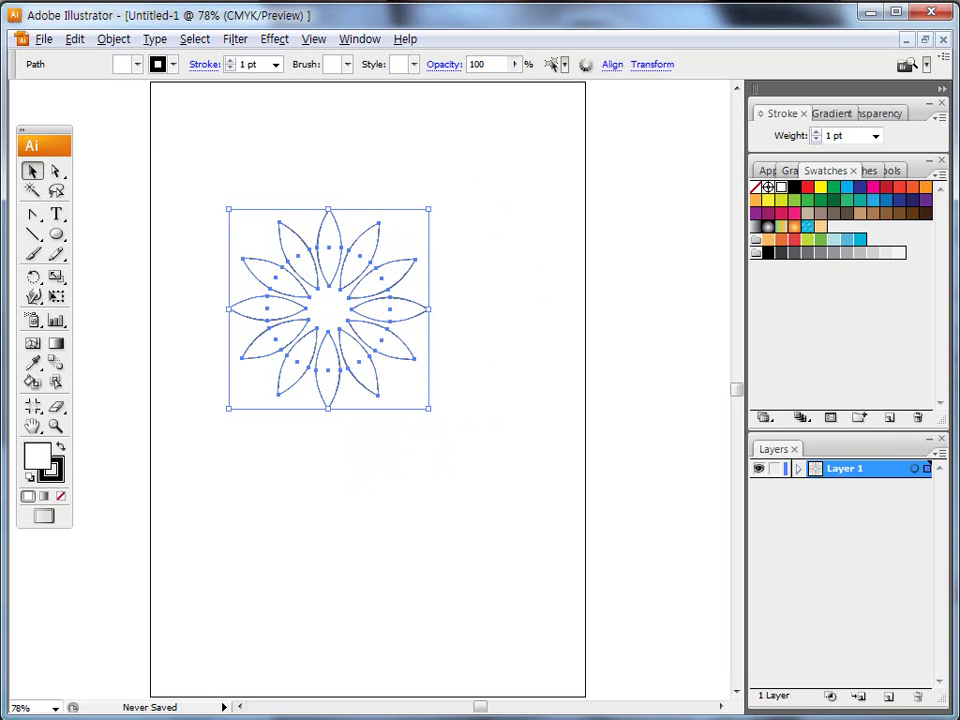
click(96, 675)
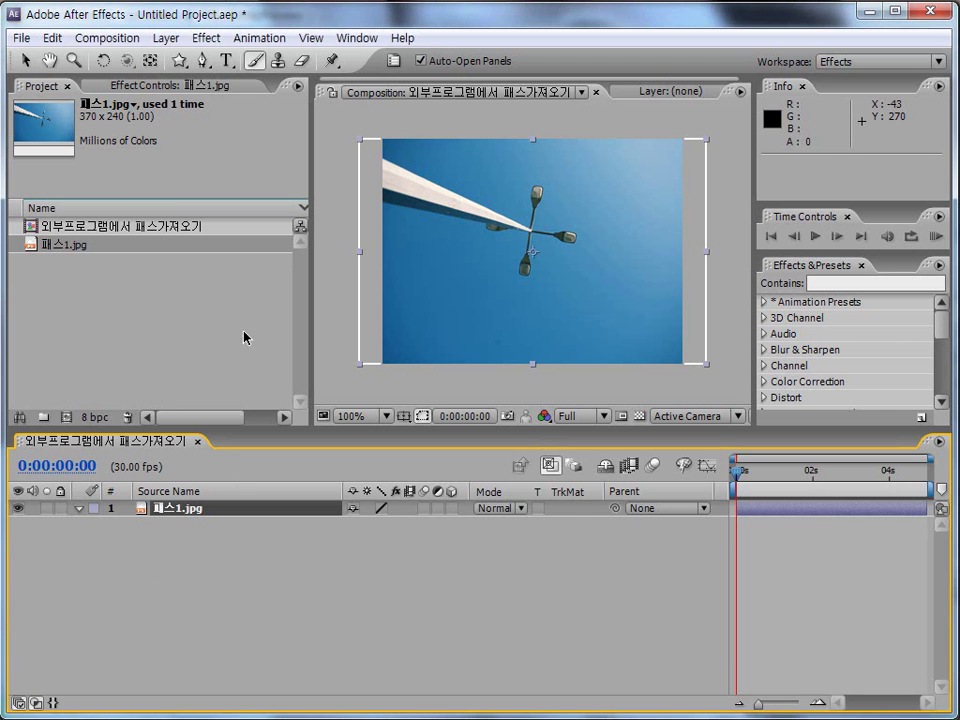
click(50, 38)
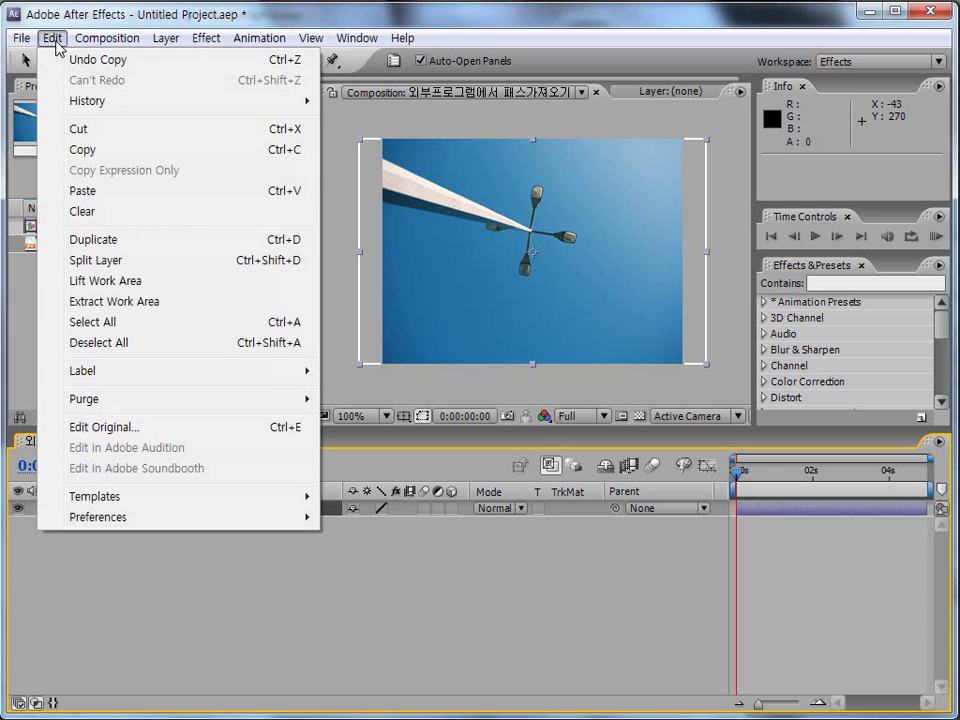
click(84, 191)
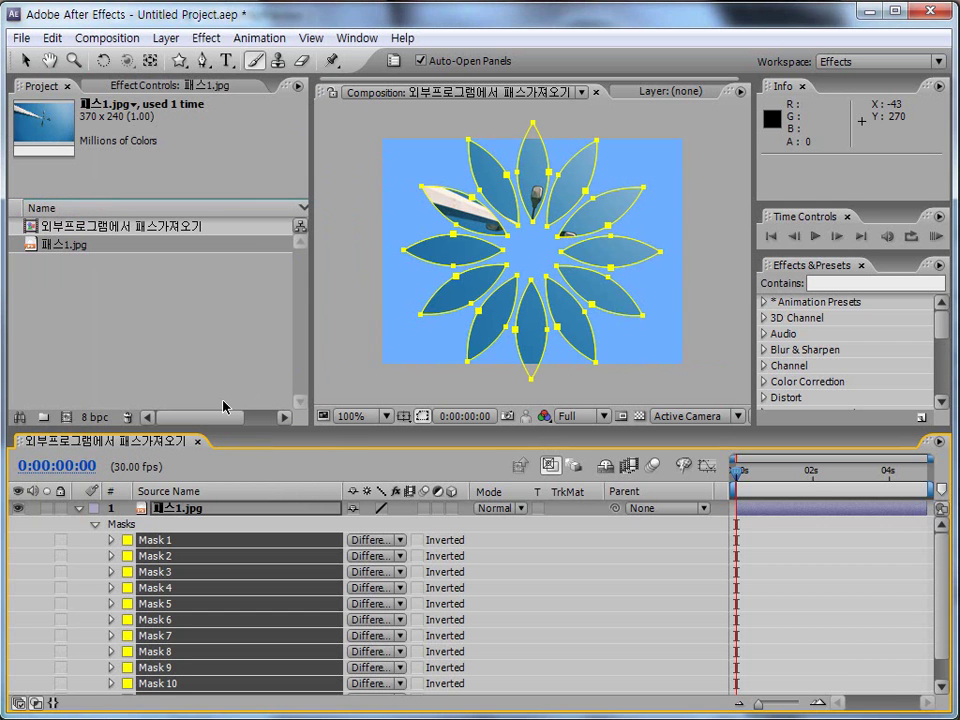
Free-transform all the pasted petal masks together, shrinking them to fit inside the frame and moving them 47 px right and down to centre them.
drag(938, 572, 930, 541)
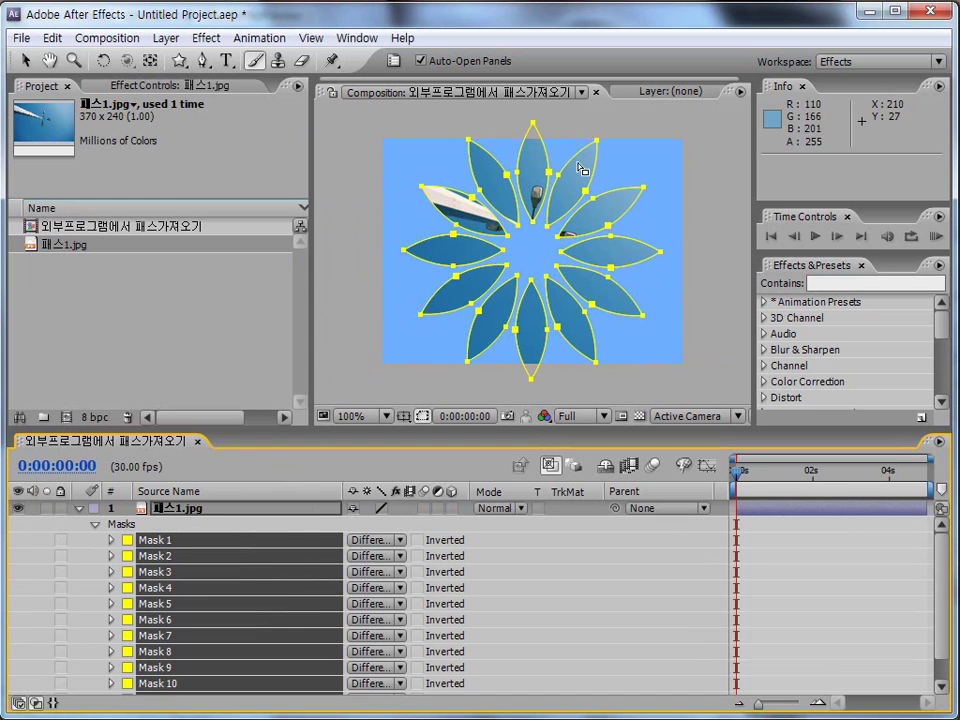
key(v)
double_click(533, 128)
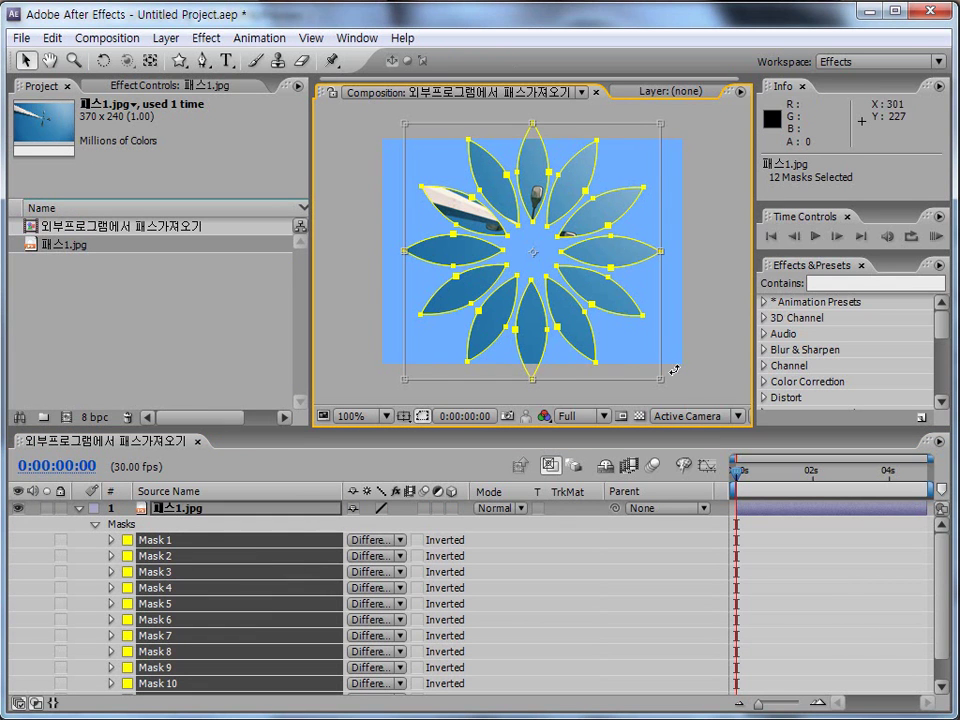
drag(660, 380, 535, 265)
drag(507, 217, 554, 264)
key(Return)
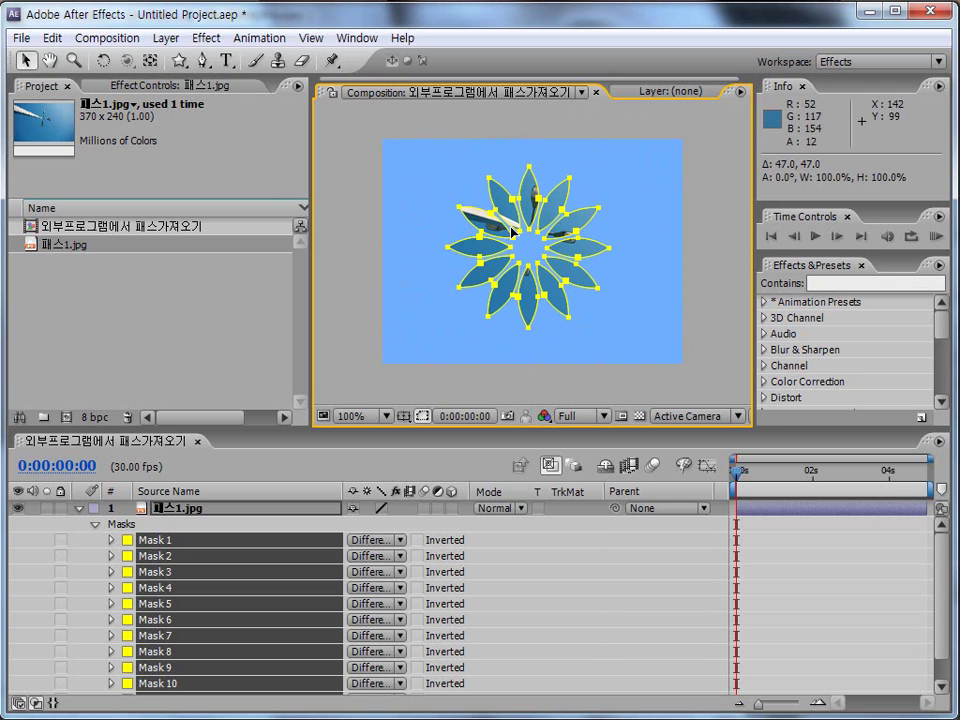
ctrl+alt+click(487, 176)
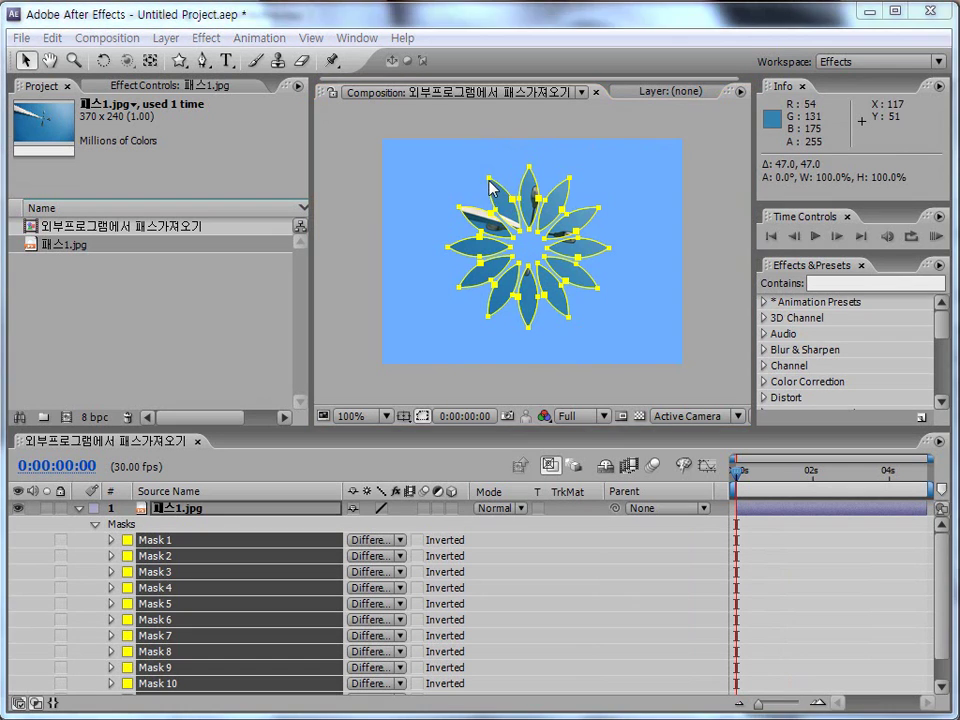
Free-transform the twelve petal masks together, scaling them to 91.3% and moving them 16 px right and 11 px down, and deselect the layer.
double_click(488, 179)
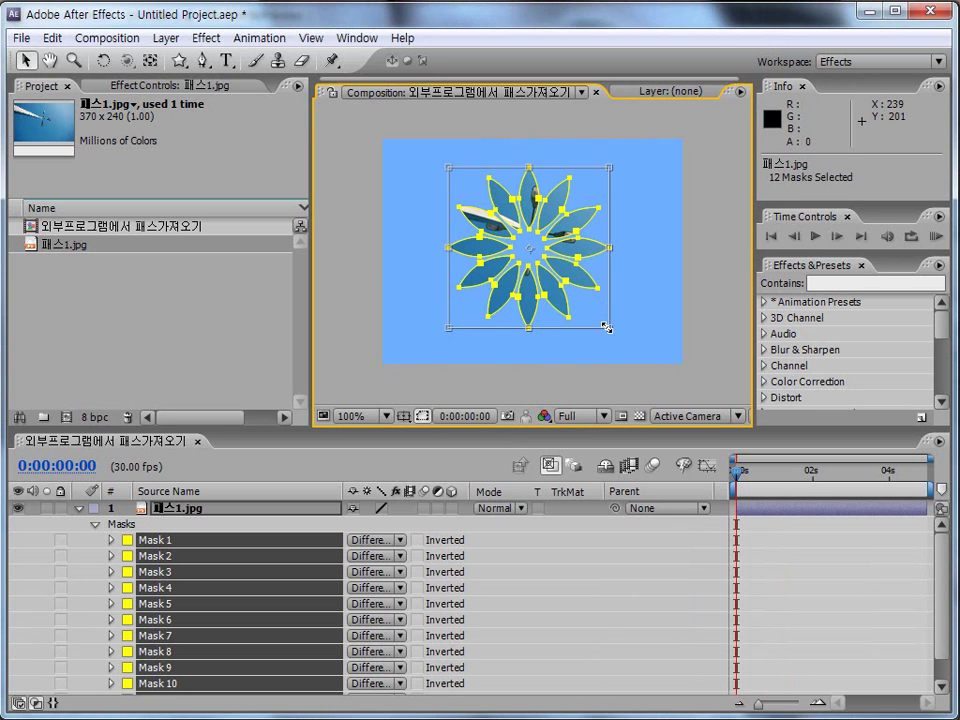
drag(605, 328, 585, 311)
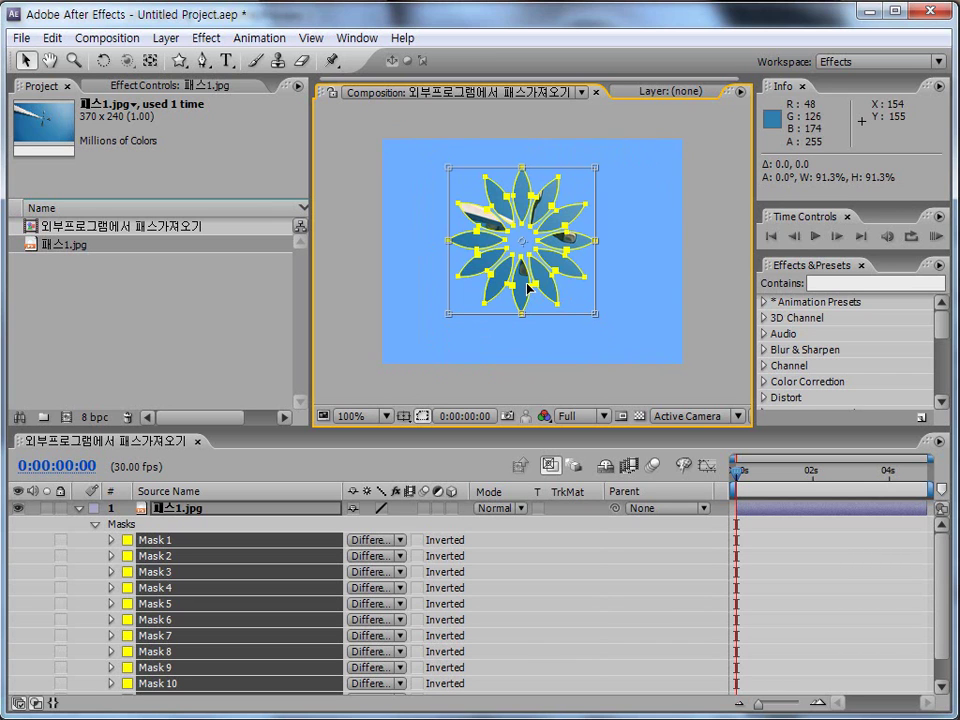
drag(522, 266, 538, 277)
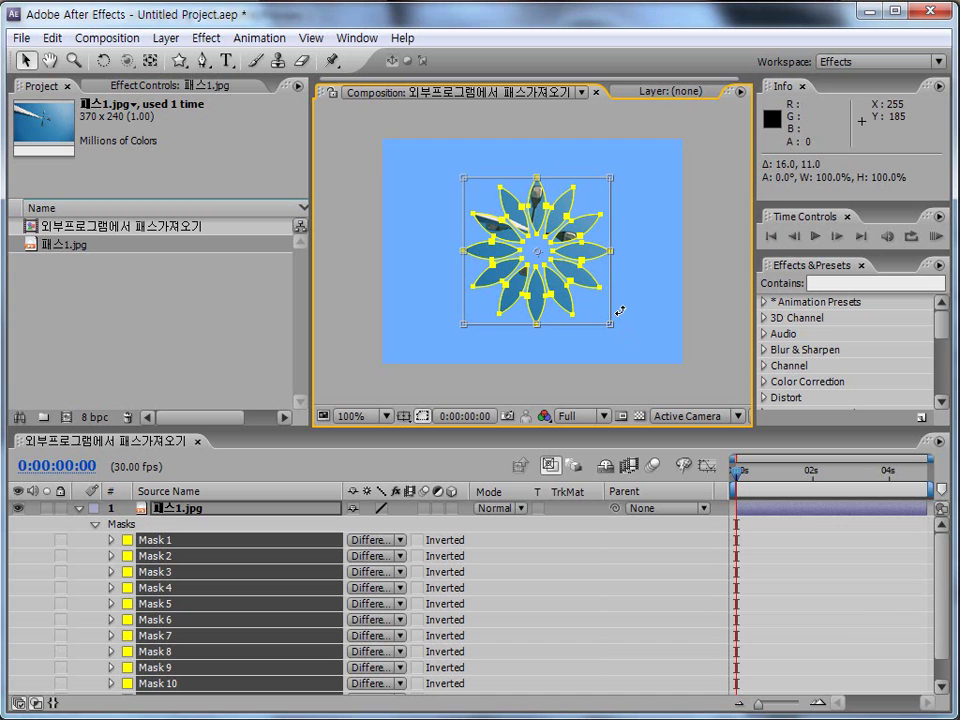
click(713, 306)
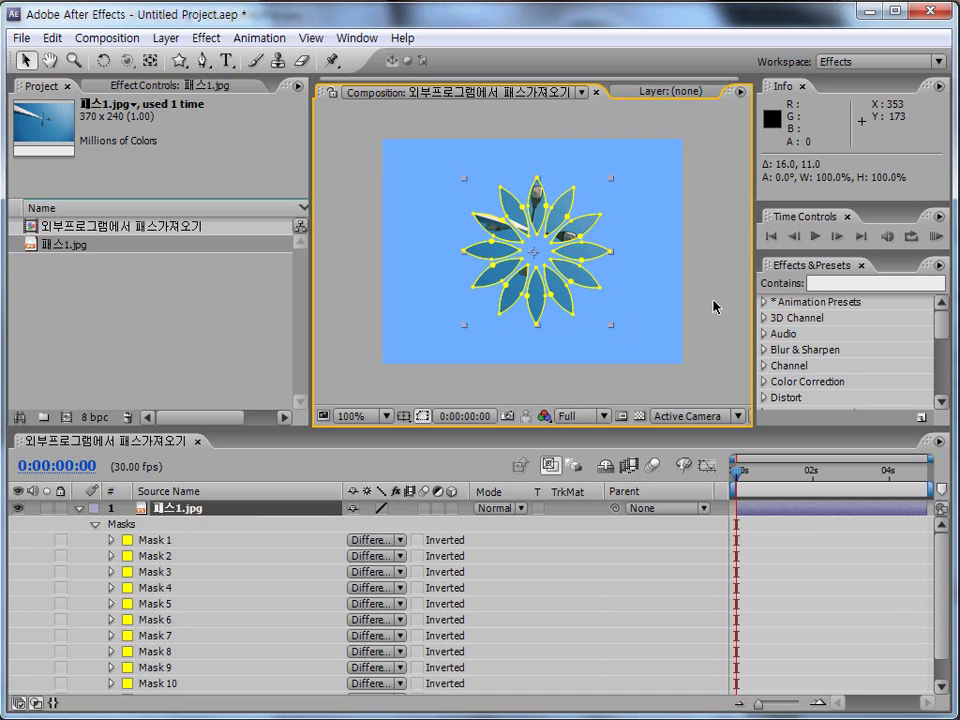
click(717, 305)
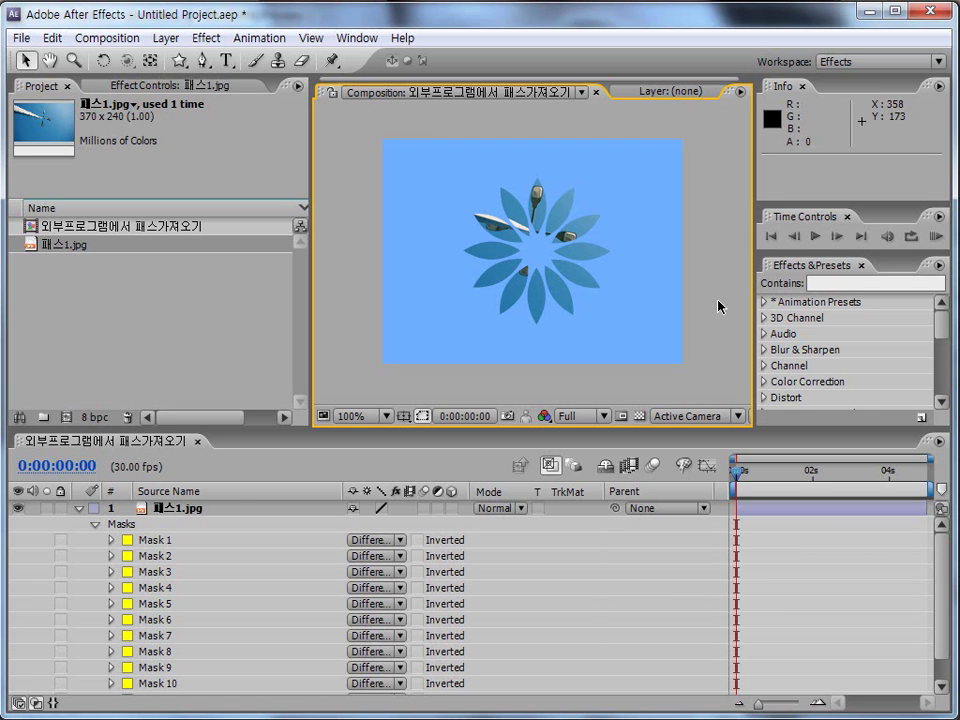
Delete the whole mask group from the 패스1.jpg layer.
click(125, 524)
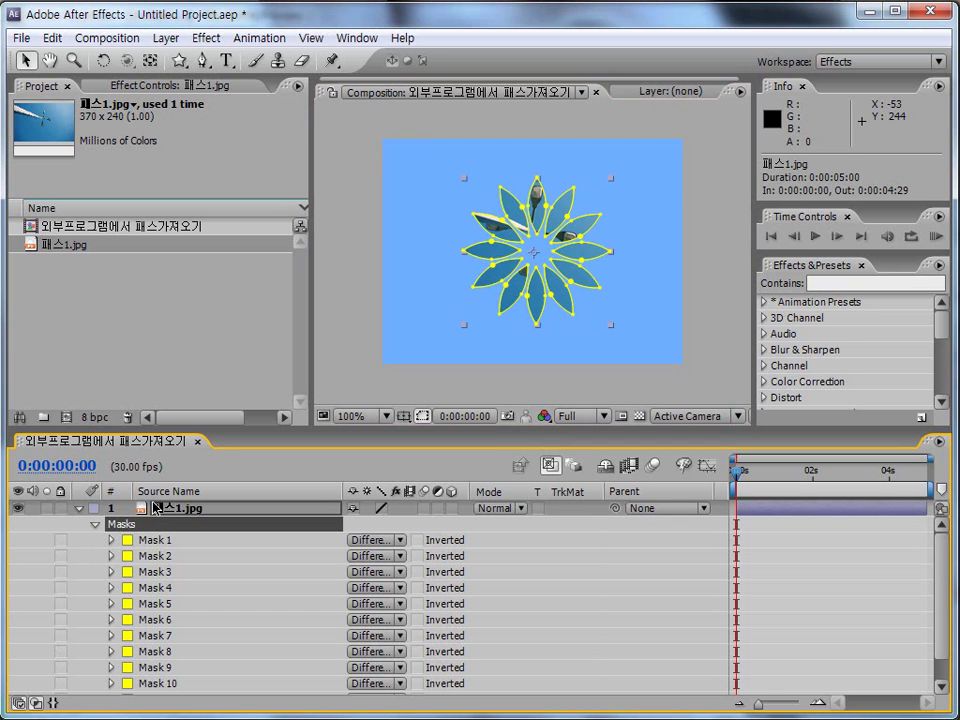
key(Delete)
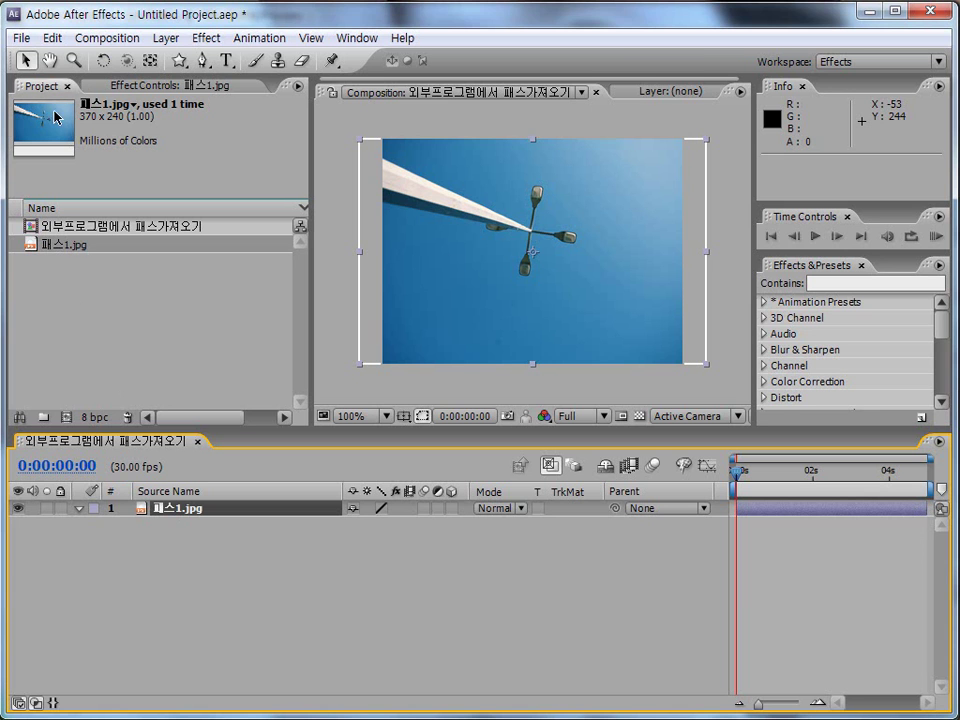
Import auto-trace.jpg from the Lesson11 folder and place it in the composition in place of the 패스1.jpg layer.
double_click(91, 281)
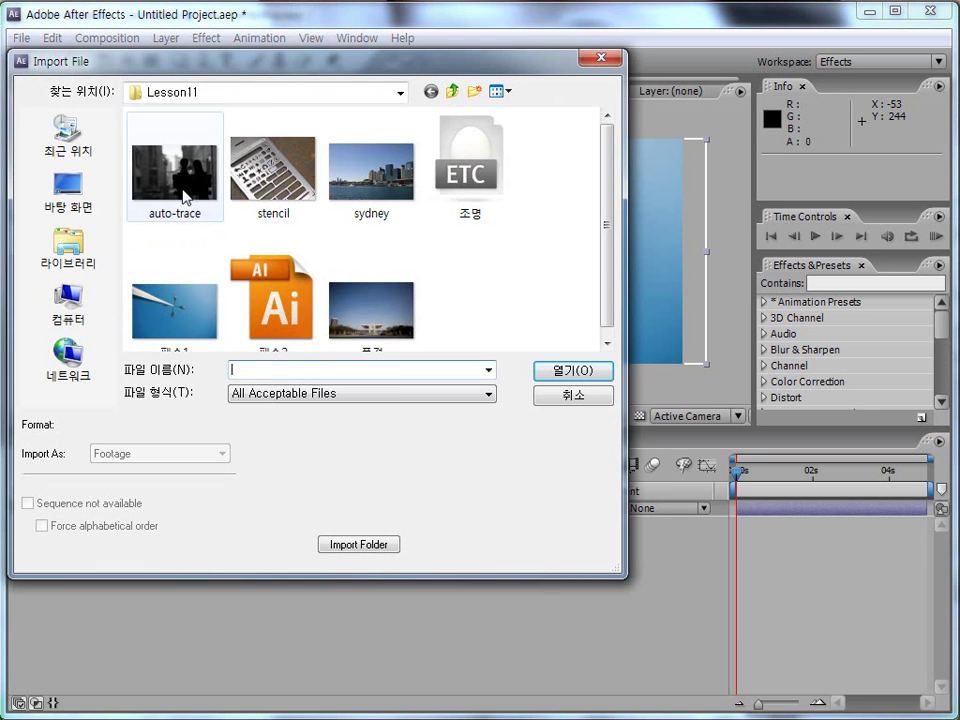
click(190, 180)
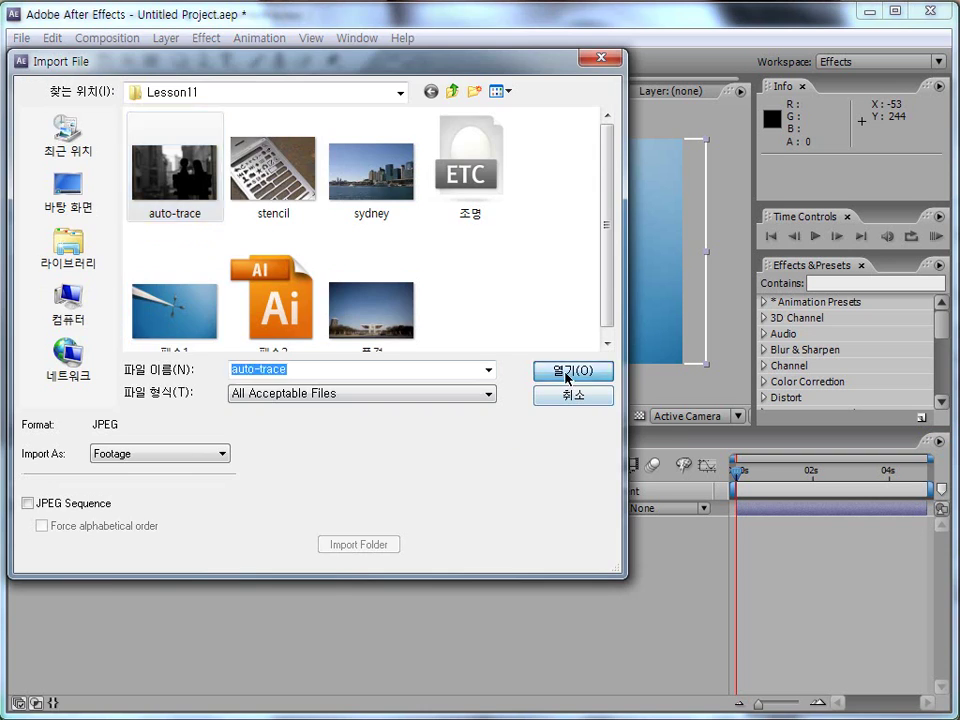
click(568, 378)
mouse_move(86, 228)
mouse_down()
mouse_move(182, 525)
mouse_move(173, 508)
mouse_up()
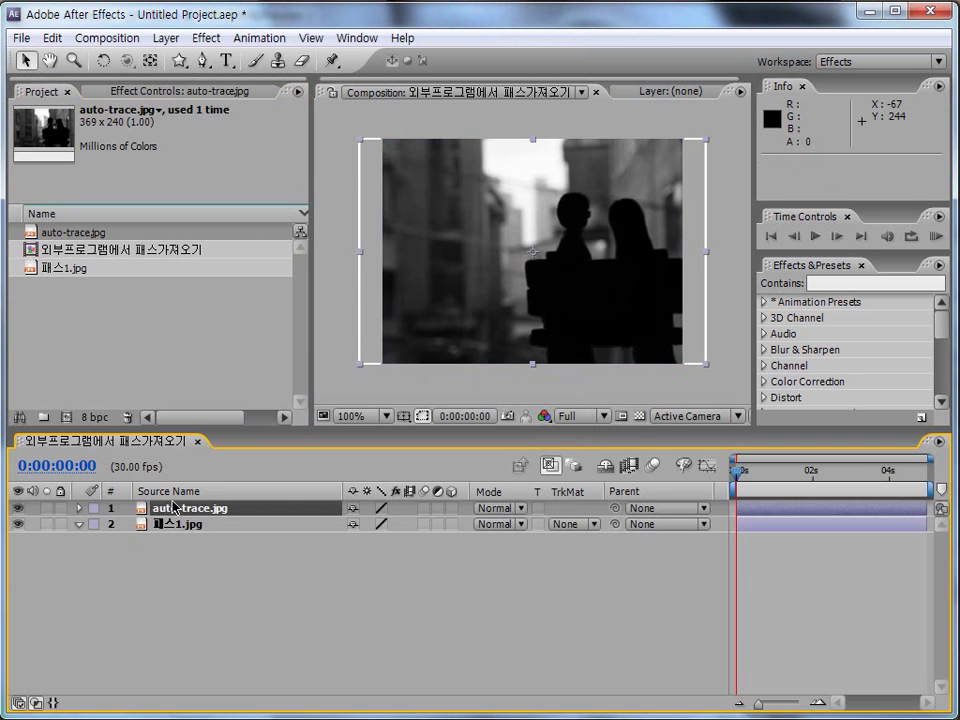
click(184, 529)
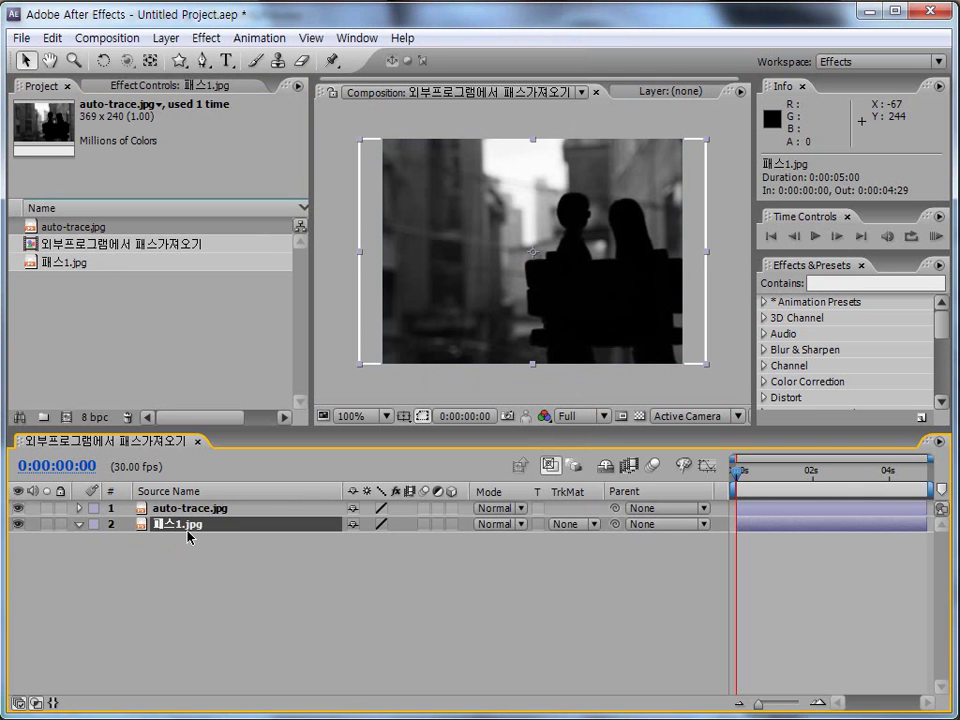
key(Delete)
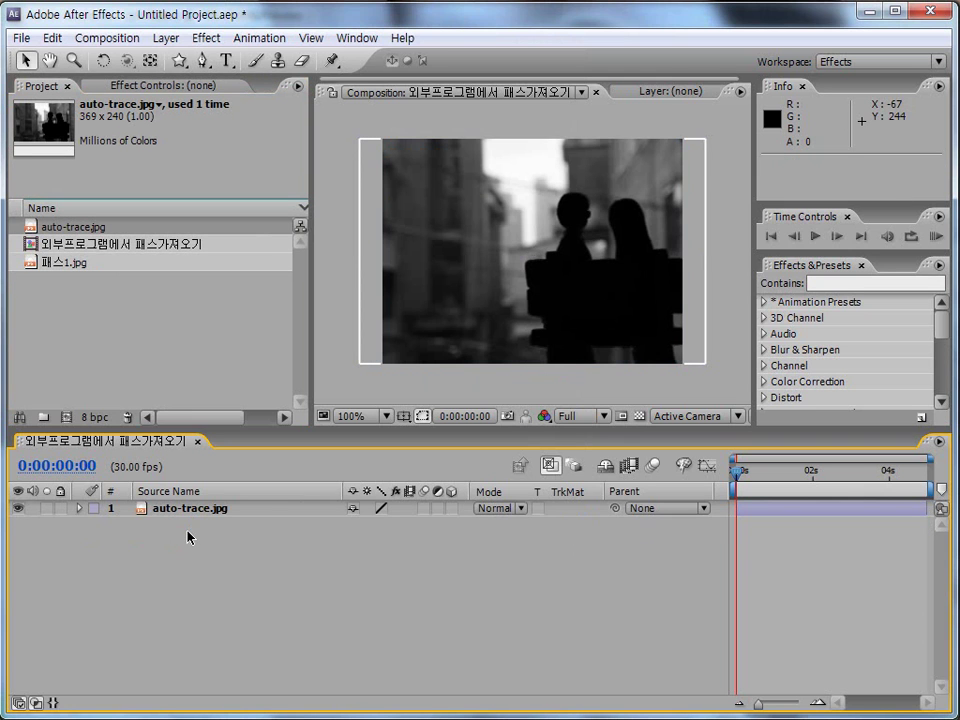
Open the Auto-trace settings for the auto-trace.jpg layer and place the dialog clear of the couple's silhouette in the preview.
click(225, 509)
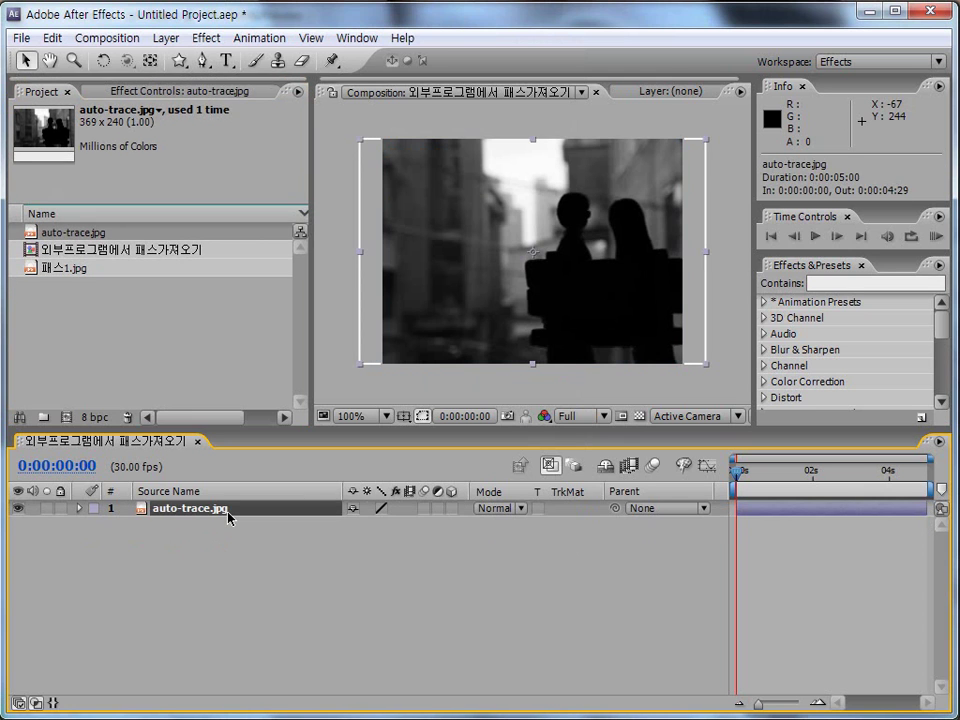
mouse_move(621, 266)
mouse_down()
mouse_move(587, 200)
mouse_move(570, 199)
mouse_move(566, 238)
mouse_move(524, 263)
mouse_move(523, 313)
mouse_move(541, 320)
mouse_move(524, 347)
mouse_move(547, 352)
mouse_move(549, 366)
mouse_move(595, 353)
mouse_move(670, 367)
mouse_move(687, 266)
mouse_move(621, 206)
mouse_move(600, 250)
mouse_up()
click(166, 40)
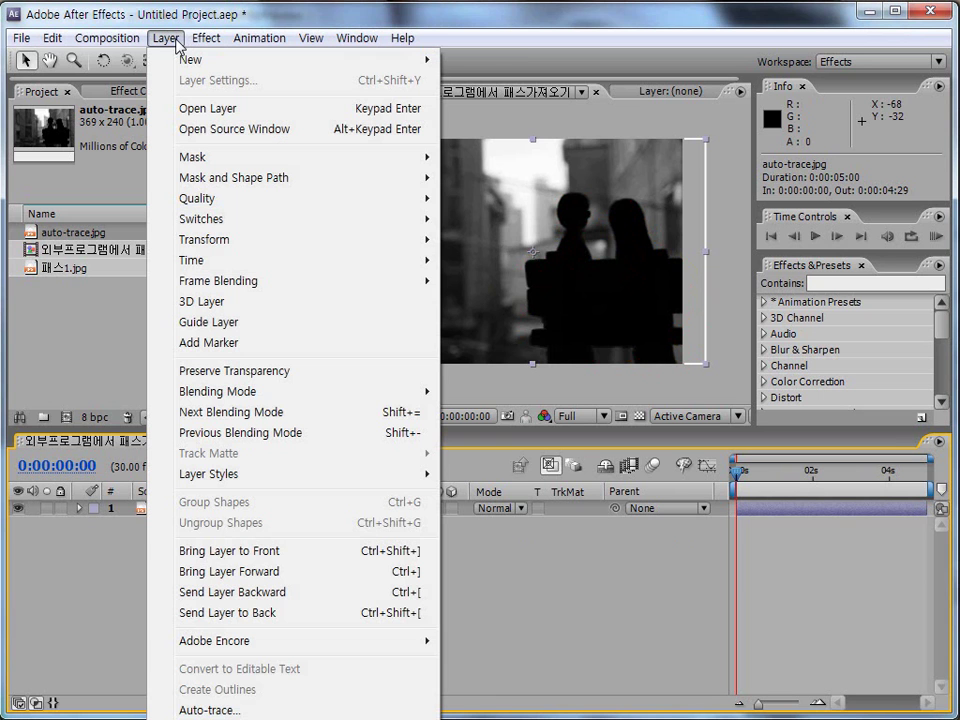
click(200, 711)
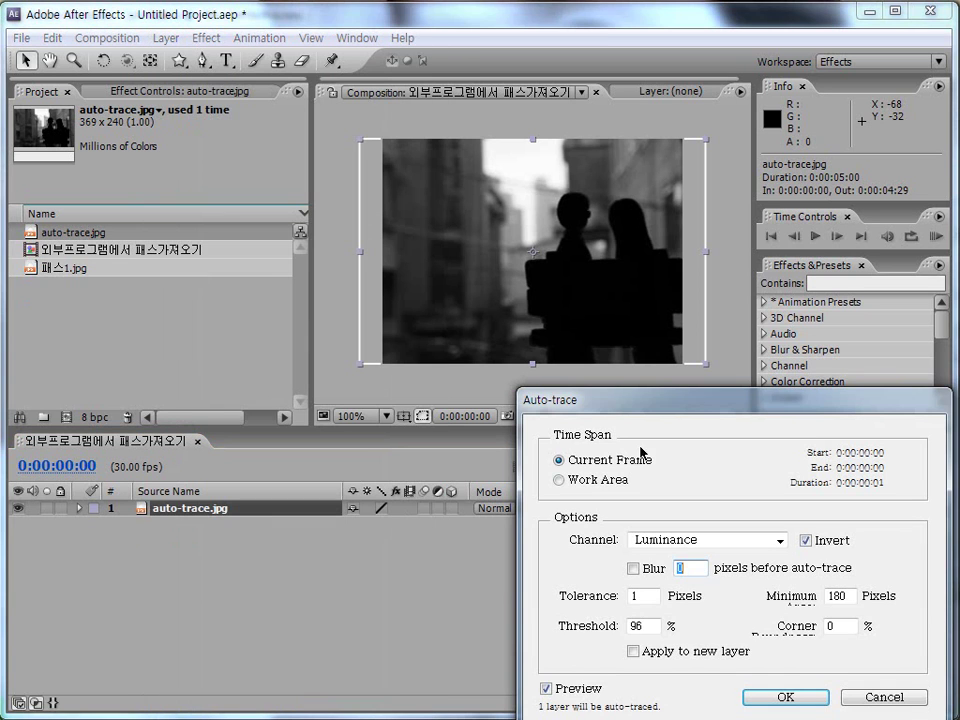
mouse_move(615, 405)
mouse_down()
mouse_move(382, 343)
mouse_move(118, 180)
mouse_move(105, 143)
mouse_up()
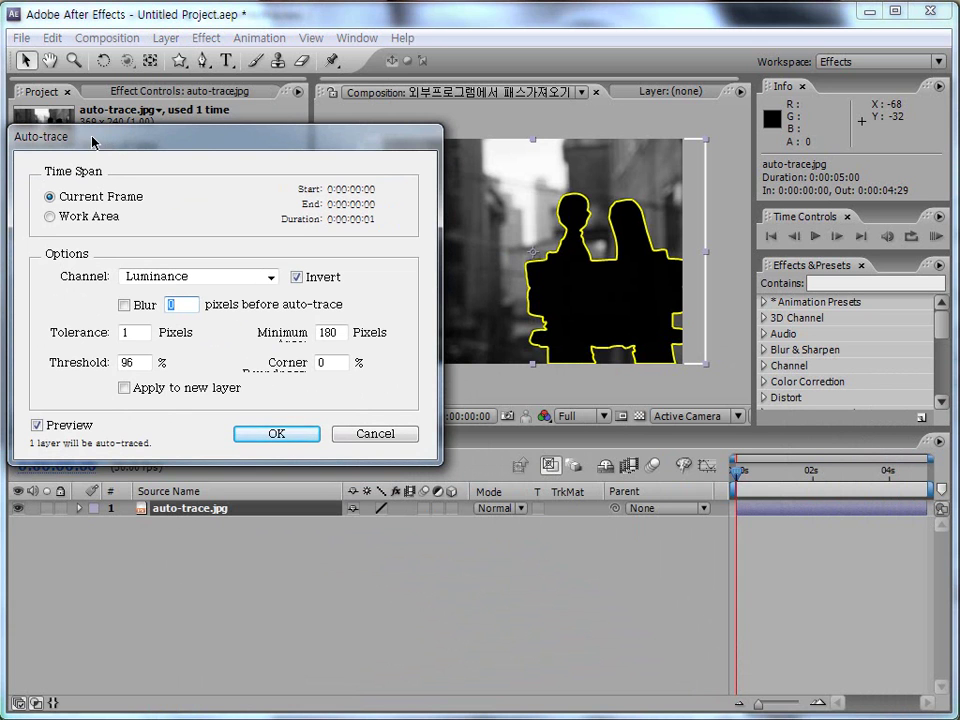
drag(103, 148, 187, 160)
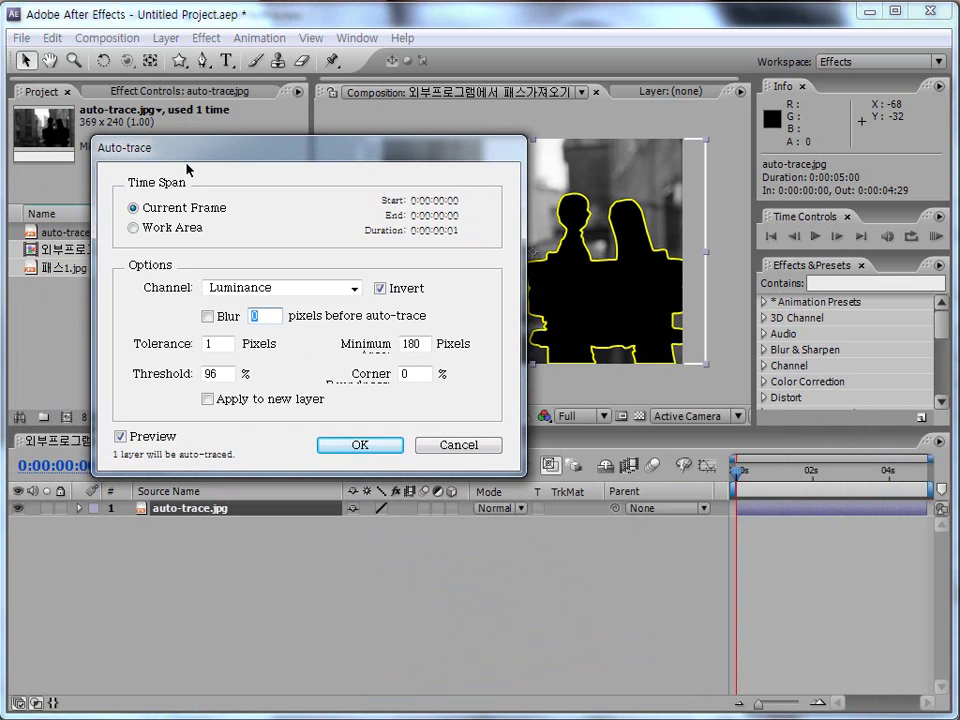
mouse_move(128, 194)
mouse_down()
mouse_move(160, 261)
mouse_move(238, 258)
mouse_move(234, 185)
mouse_move(128, 187)
mouse_move(116, 257)
mouse_move(198, 264)
mouse_up()
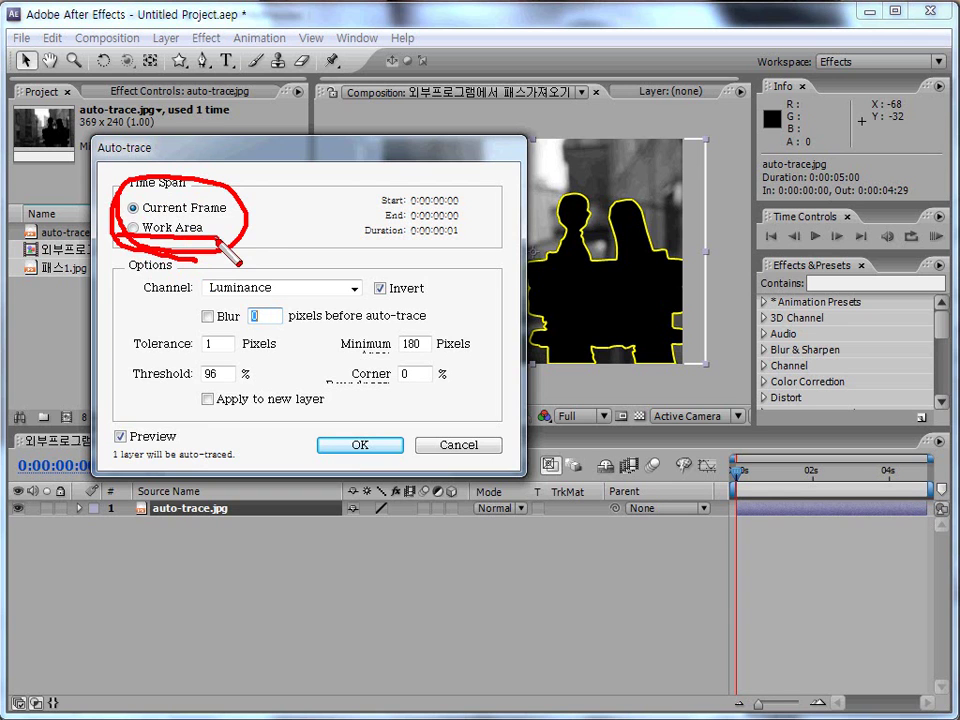
drag(218, 236, 135, 232)
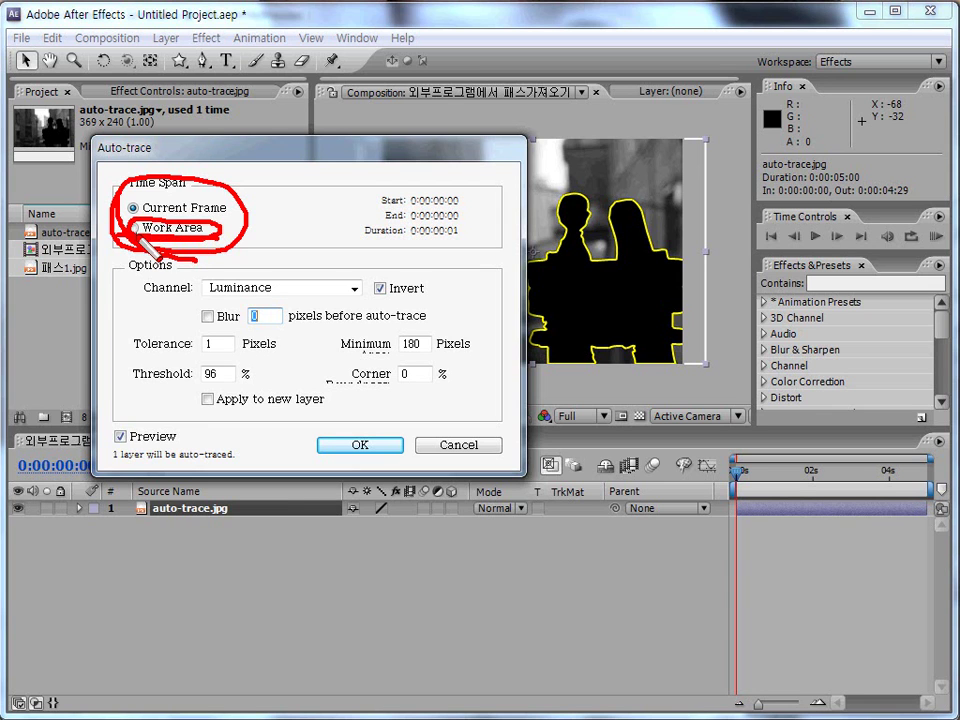
mouse_move(140, 234)
mouse_down()
mouse_move(108, 165)
mouse_move(227, 221)
mouse_up()
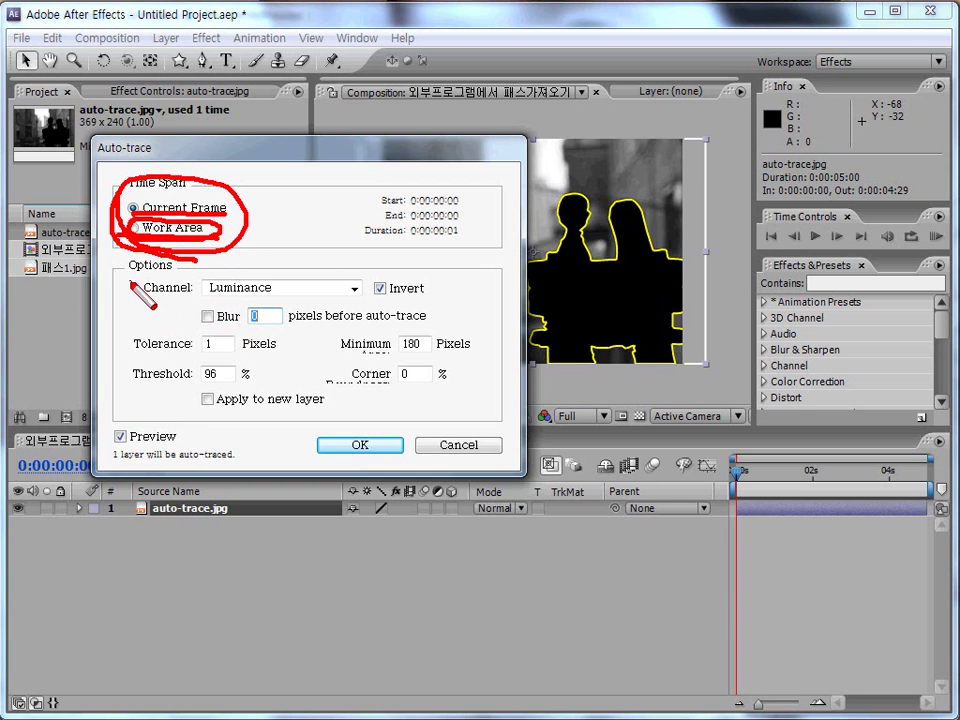
key(Escape)
Review the channels Auto-trace can use and keep Luminance selected.
click(354, 289)
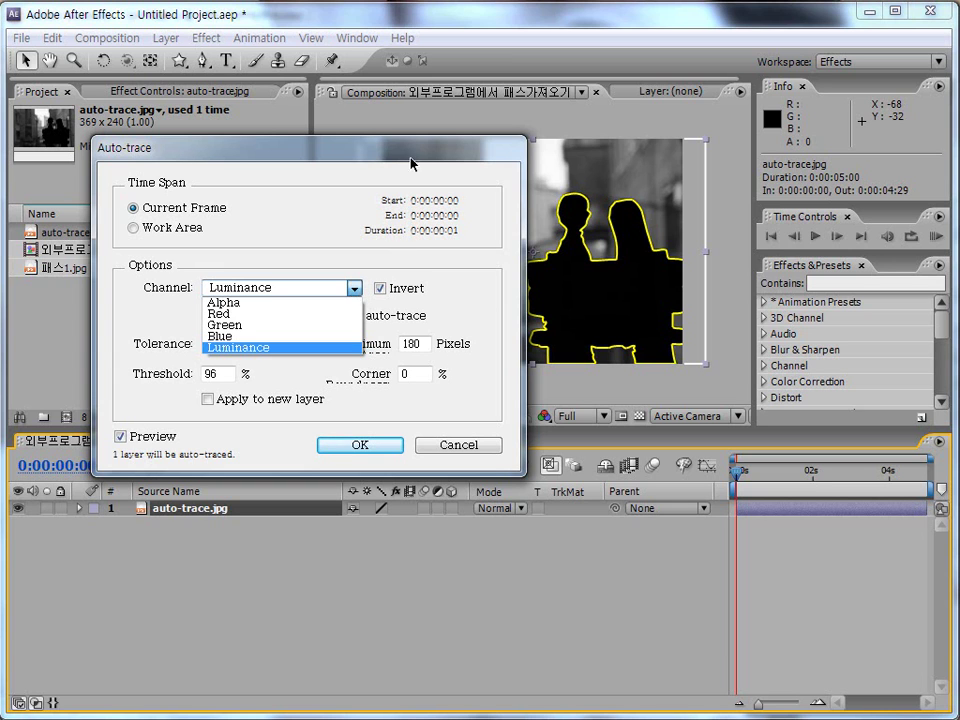
click(381, 153)
click(354, 292)
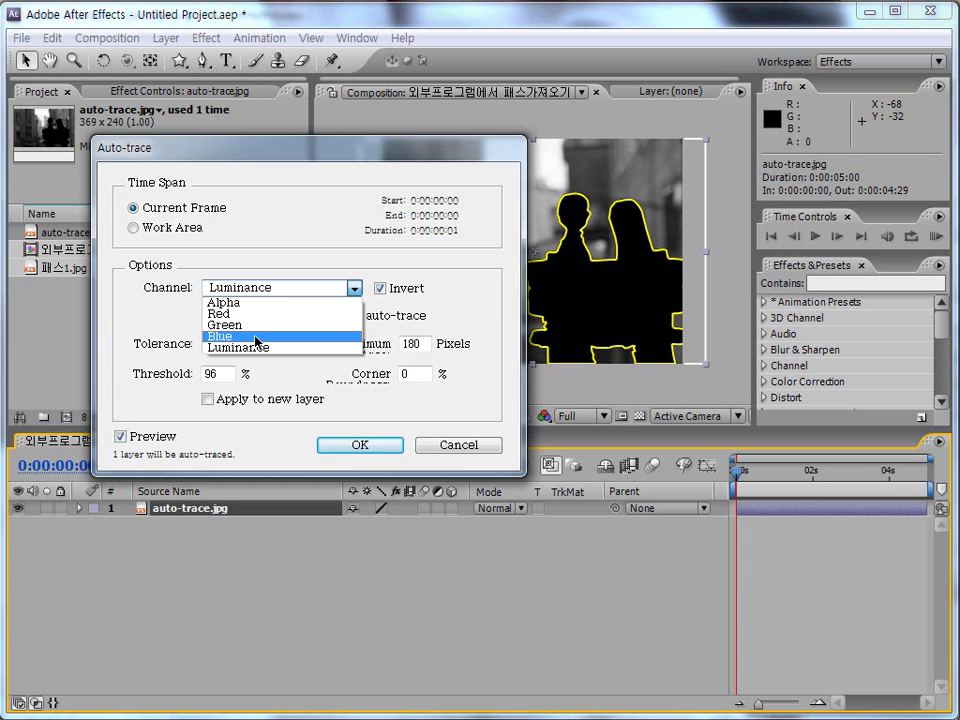
click(257, 348)
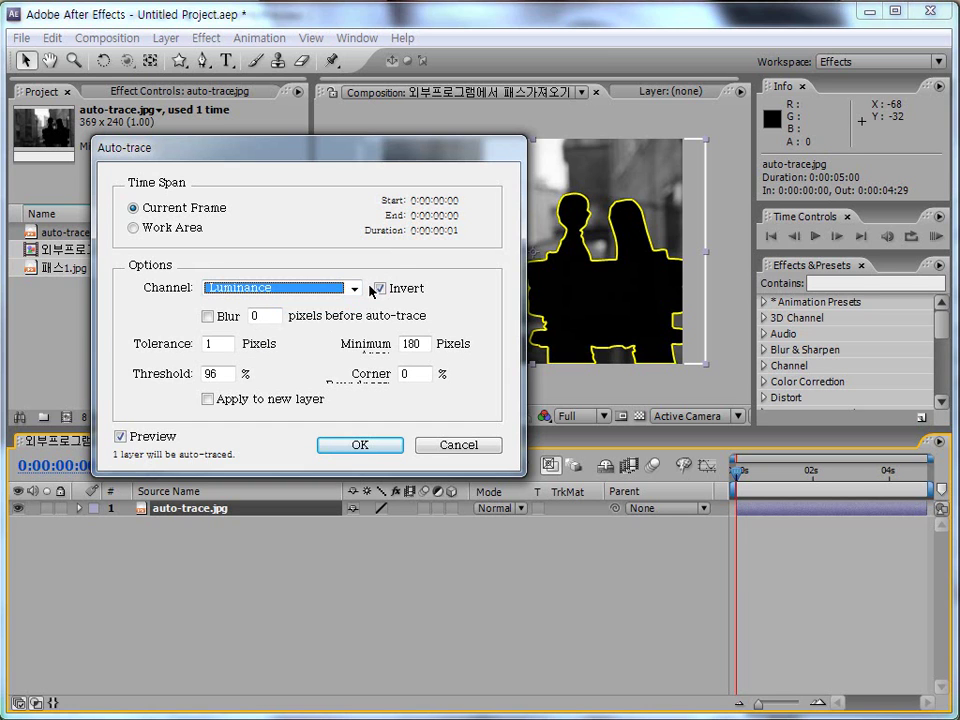
Switch the Invert option off and on several times to compare the trace, leaving it enabled.
click(380, 290)
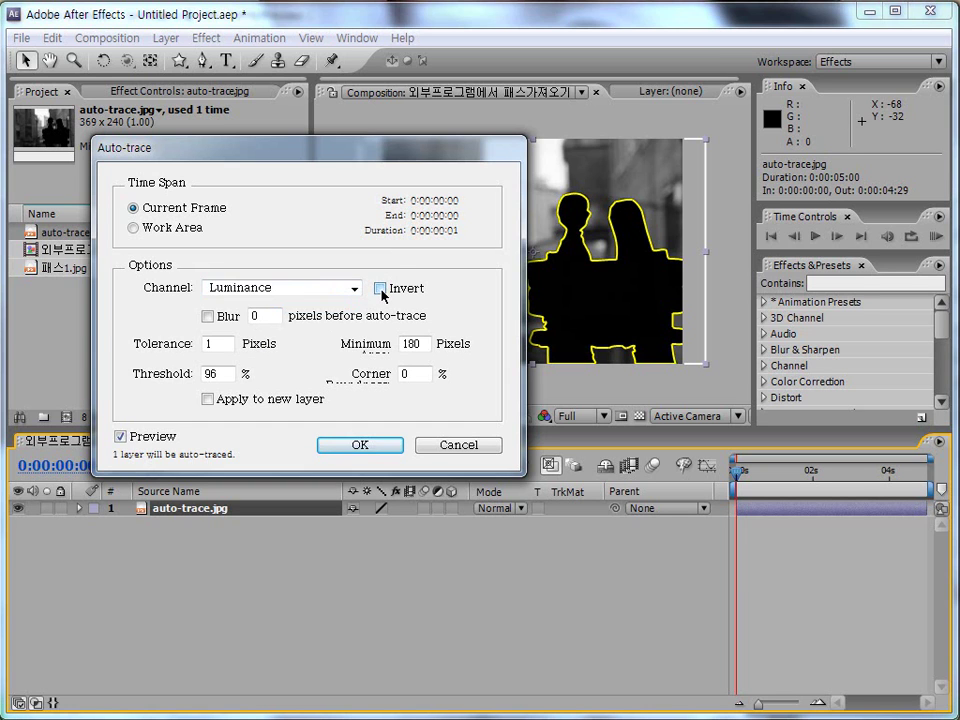
click(381, 291)
click(381, 291)
click(381, 291)
click(381, 291)
Try a minimum area of 50 pixels for the trace and move the dialog aside to inspect the extra small outlines.
drag(418, 344, 343, 345)
text(50)
drag(337, 155, 248, 205)
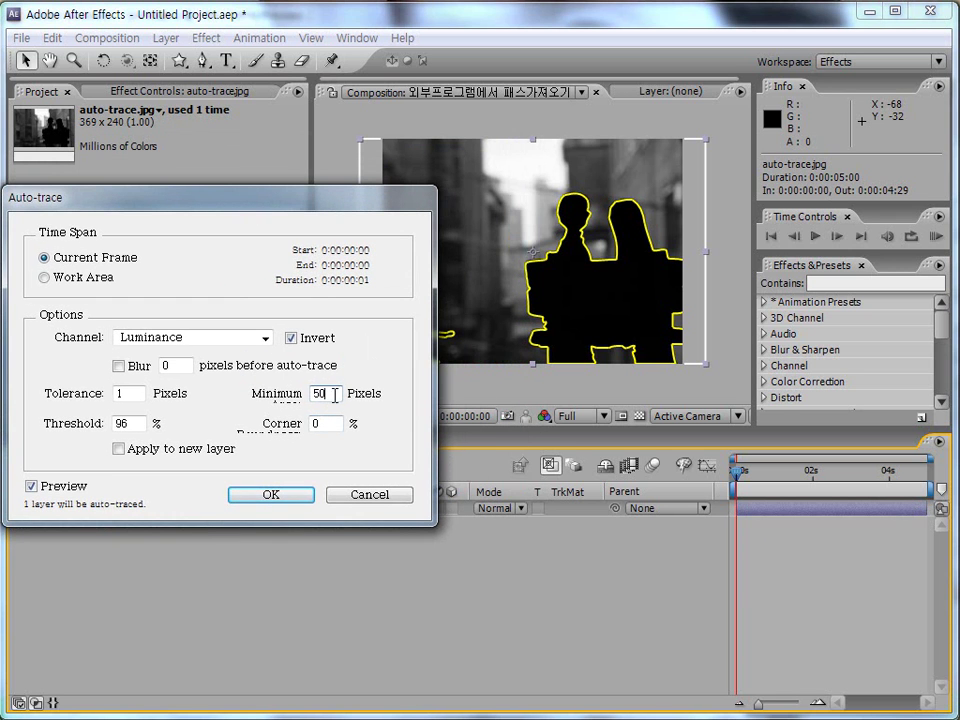
mouse_move(312, 210)
mouse_down()
mouse_move(765, 229)
mouse_move(841, 147)
mouse_up()
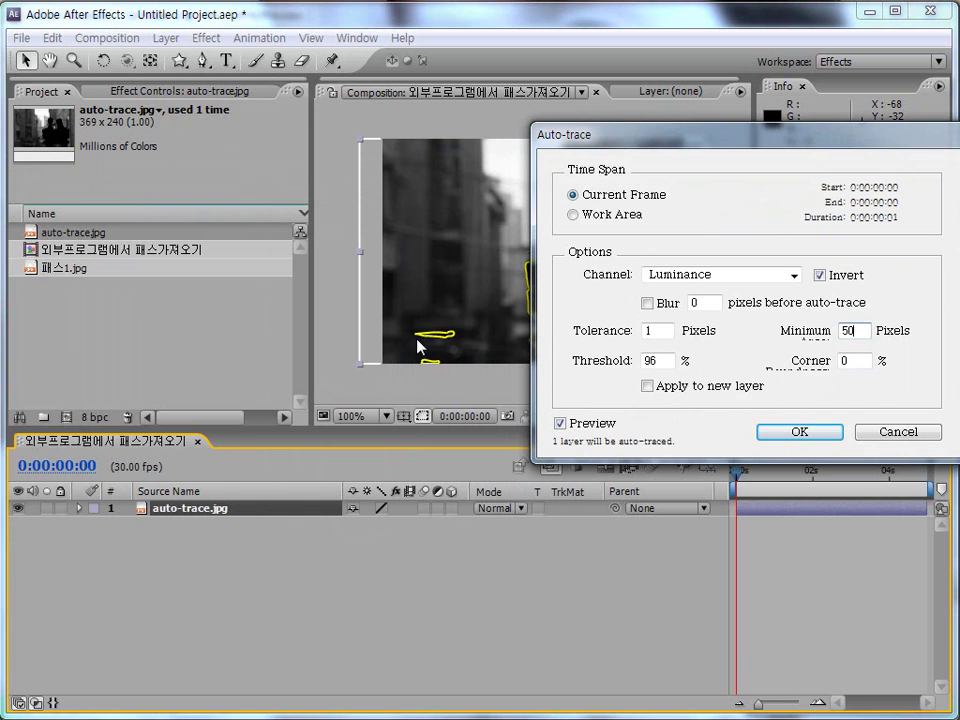
Restore the trace's minimum area to 180 pixels and move the dialog off the silhouette.
key(shift+Home)
text(0)
key(Tab)
mouse_move(741, 143)
mouse_down()
mouse_move(741, 377)
mouse_move(686, 214)
mouse_up()
key(shift+Tab)
text(180)
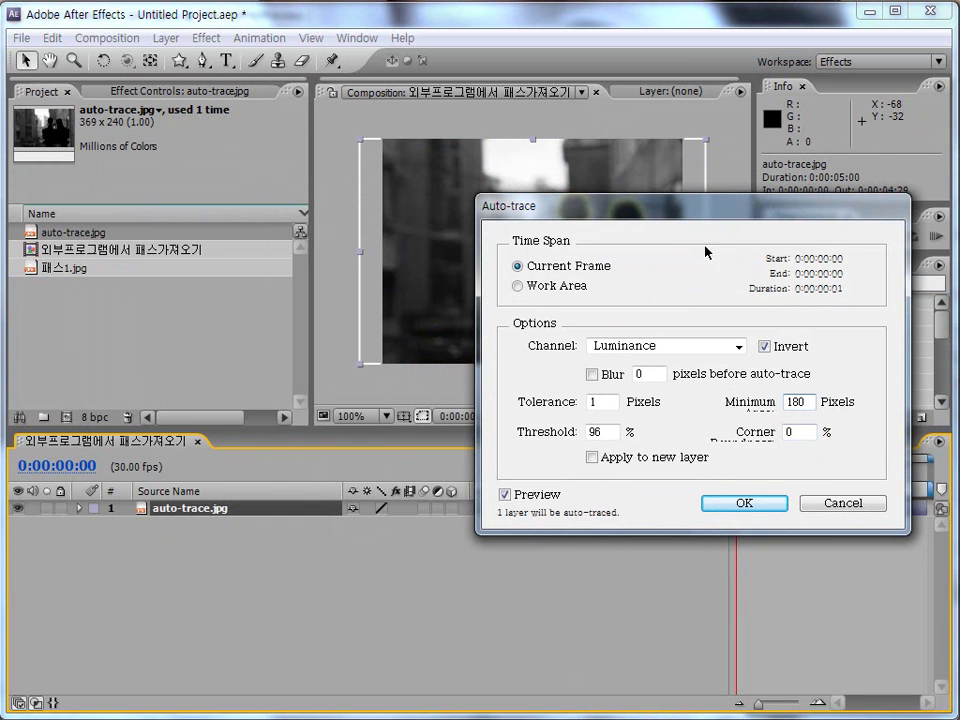
mouse_move(630, 212)
mouse_down()
mouse_move(553, 221)
mouse_move(210, 145)
mouse_up()
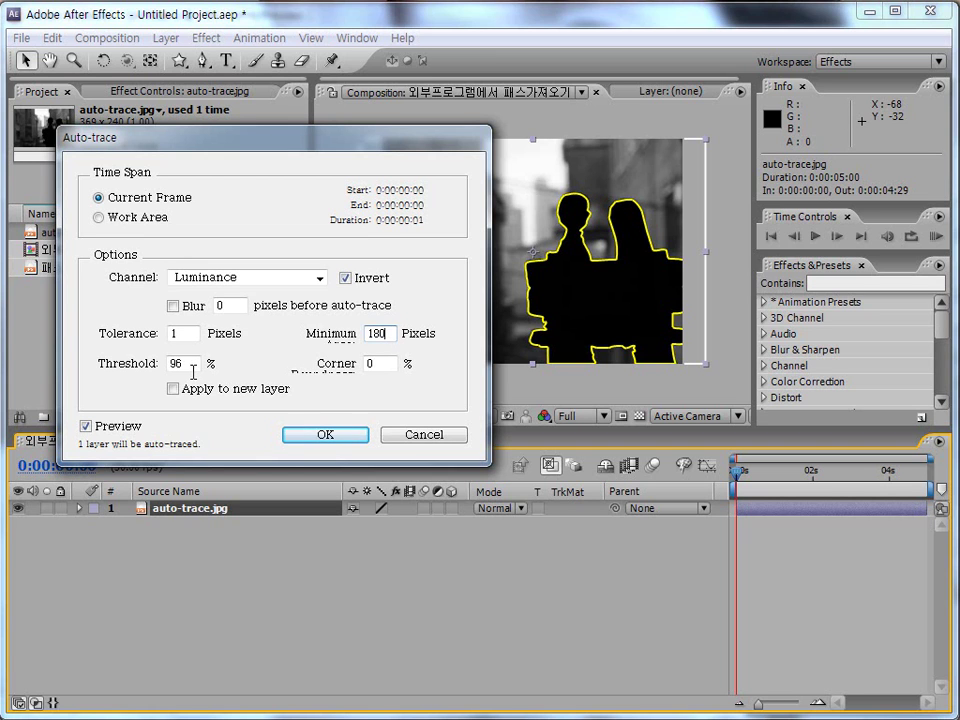
Try trace thresholds of 40% and 60% with the dialog moved clear of the previewed outline.
double_click(186, 366)
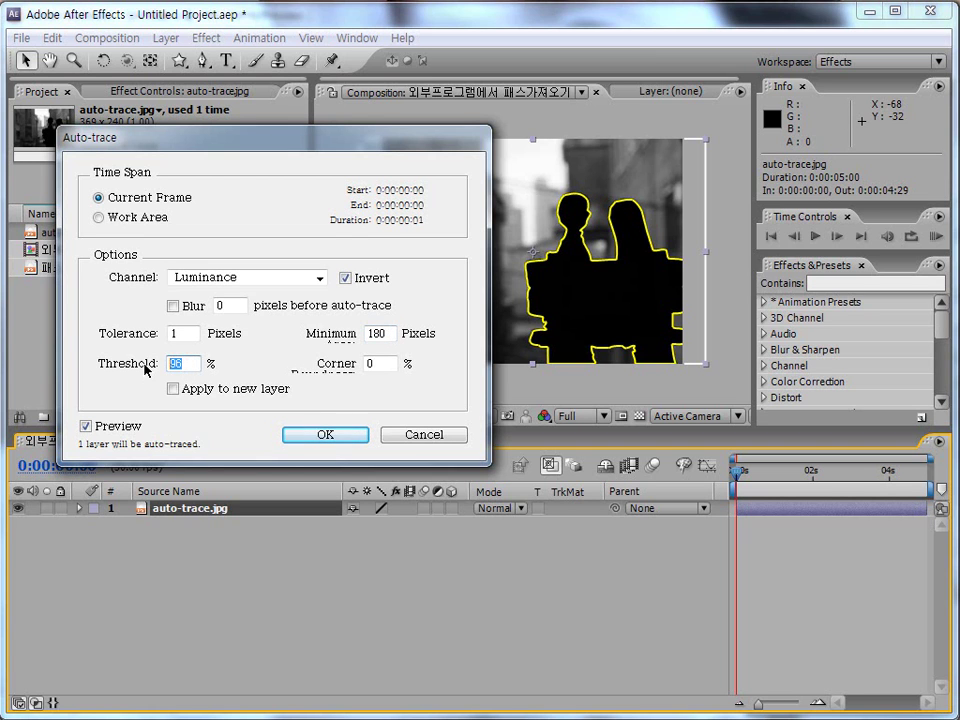
text(40)
mouse_move(262, 142)
mouse_down()
mouse_move(468, 224)
mouse_move(866, 208)
mouse_up()
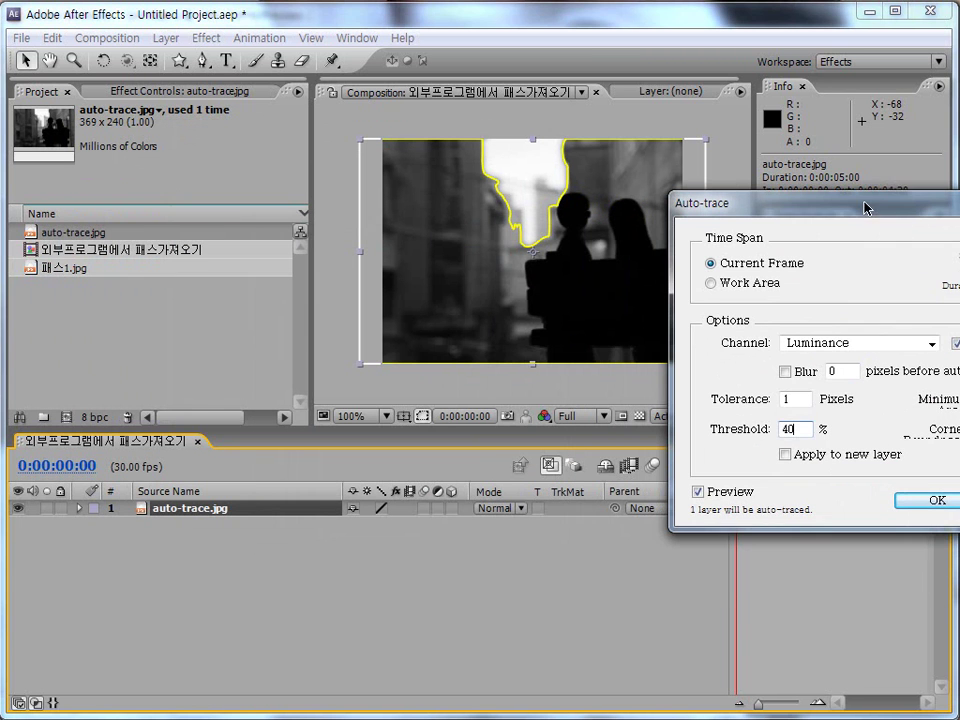
drag(801, 432, 702, 428)
text(60)
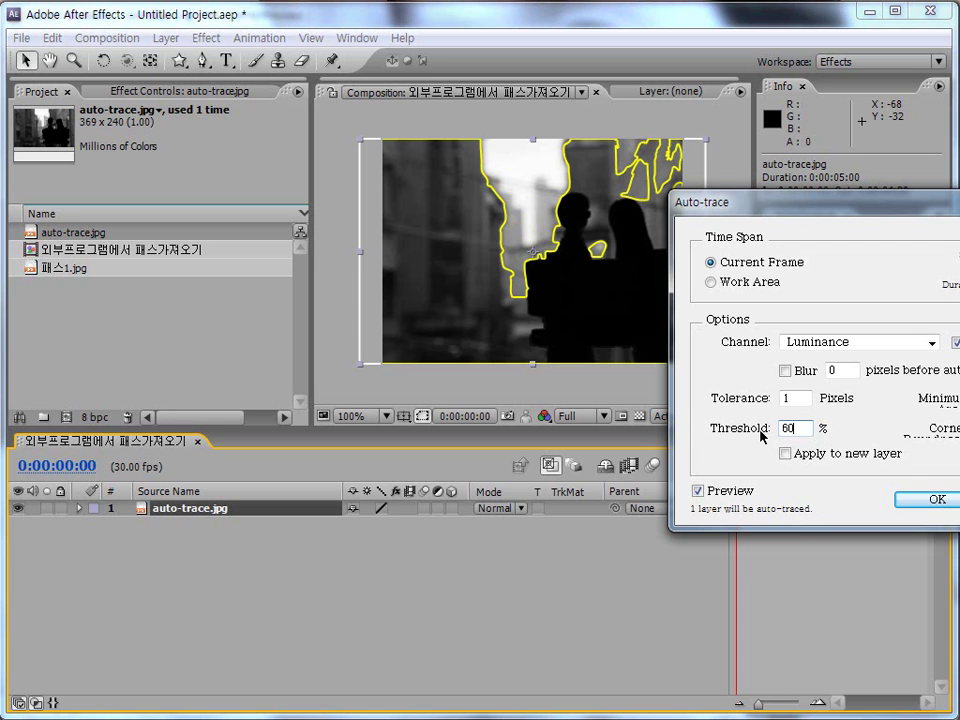
Try trace thresholds of 160, 100, 200 and 50%, and close the Auto-trace dialog without applying it.
double_click(803, 429)
text(1)
double_click(790, 428)
text(16)
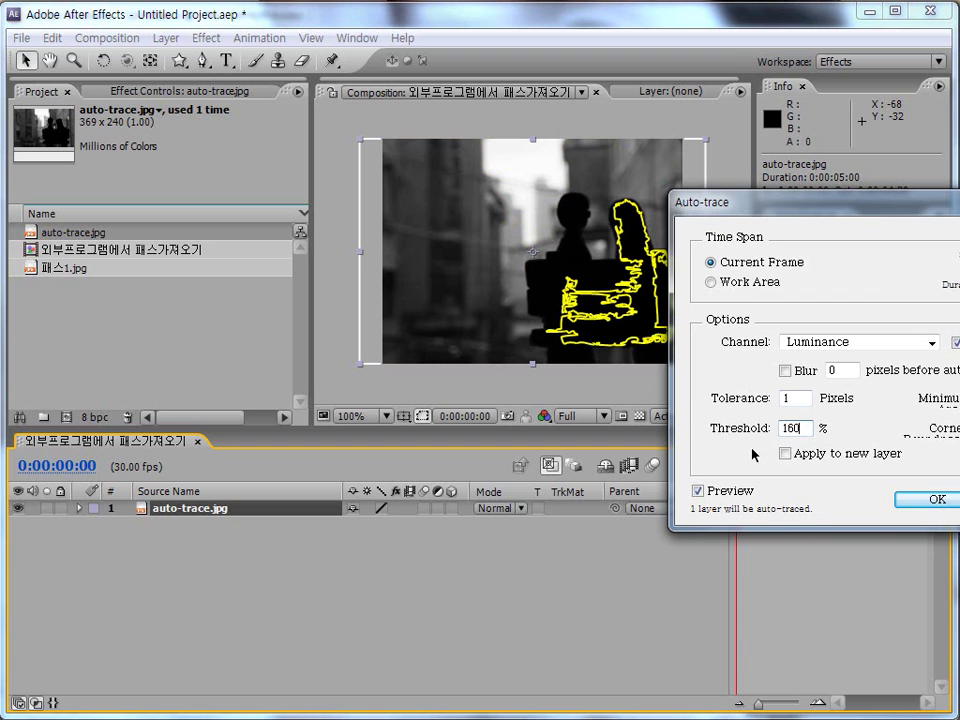
double_click(808, 429)
text(100)
double_click(810, 429)
text(200)
drag(789, 428, 692, 429)
text(50)
key(Return)
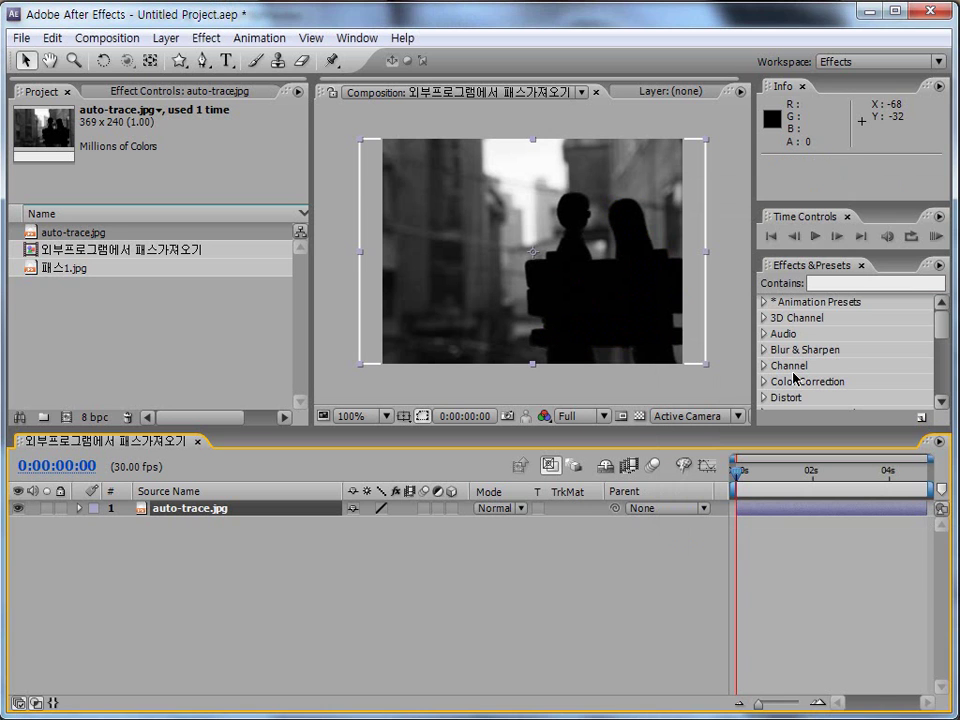
Auto-trace the layer's current frame into masks using inverted Luminance, 1 pixel tolerance, 180 pixel minimum area and 96% threshold.
click(165, 38)
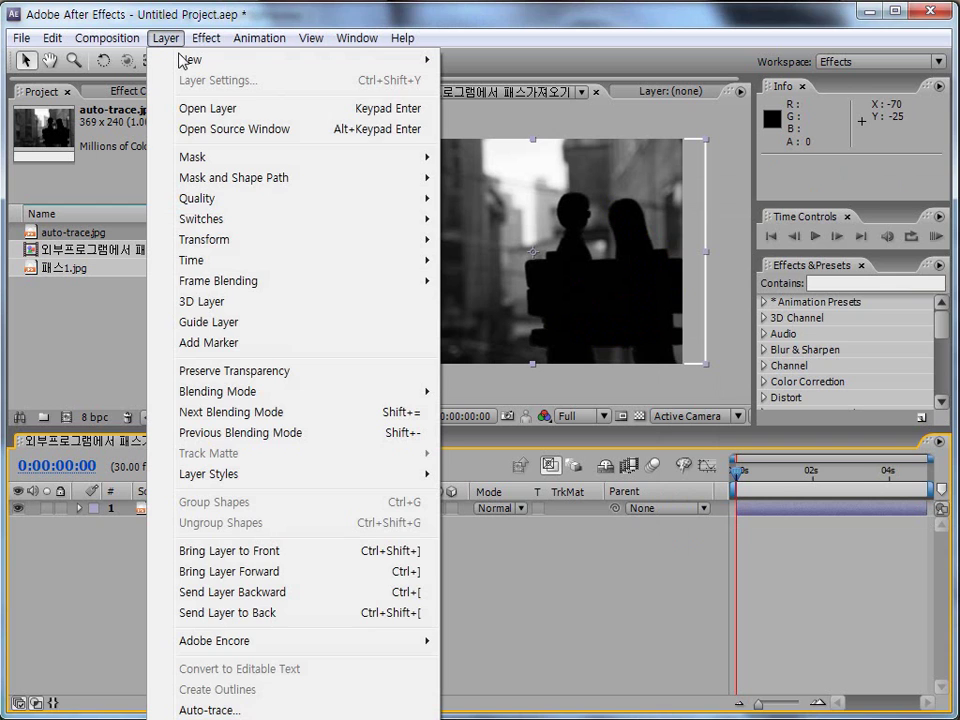
click(215, 708)
mouse_move(817, 212)
mouse_down()
mouse_move(762, 210)
mouse_move(306, 336)
mouse_move(124, 238)
mouse_move(183, 188)
mouse_up()
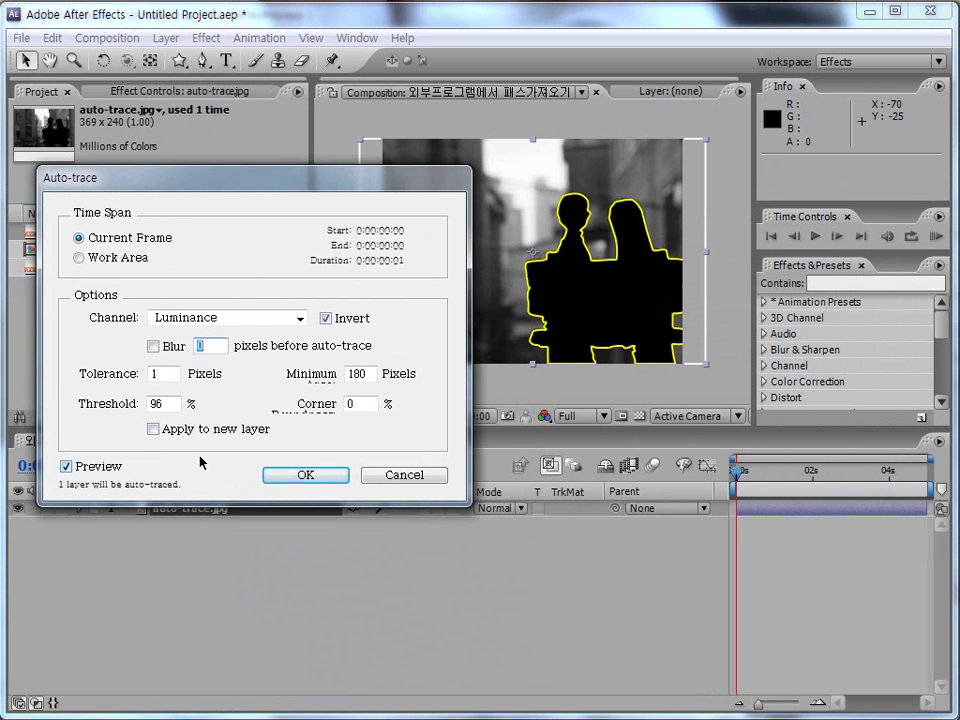
click(353, 405)
text(0)
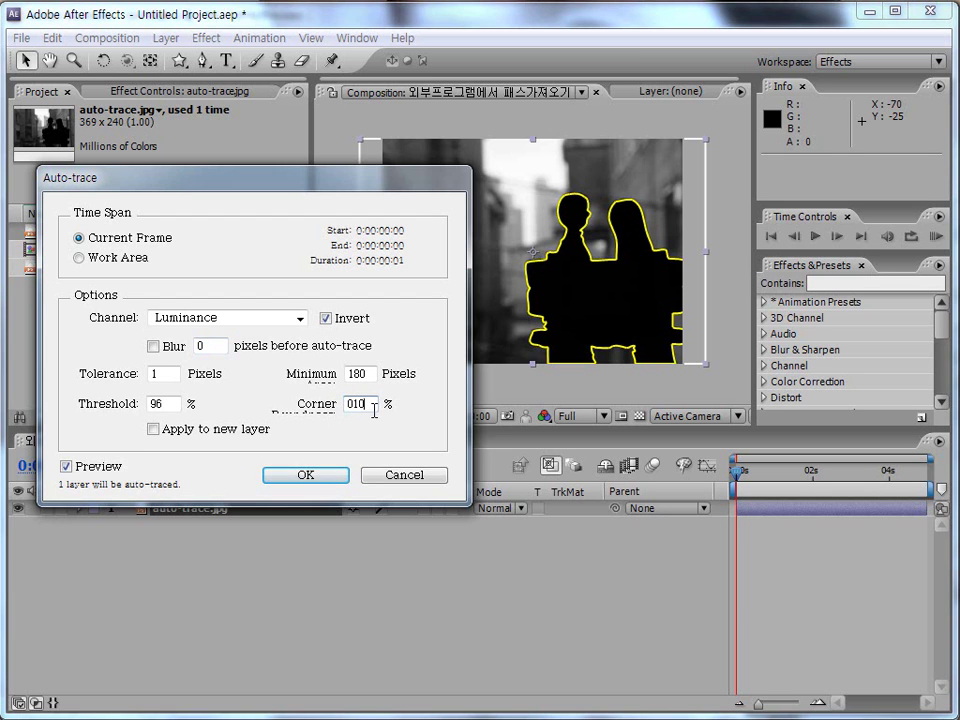
key(BackSpace)
double_click(358, 404)
key(Return)
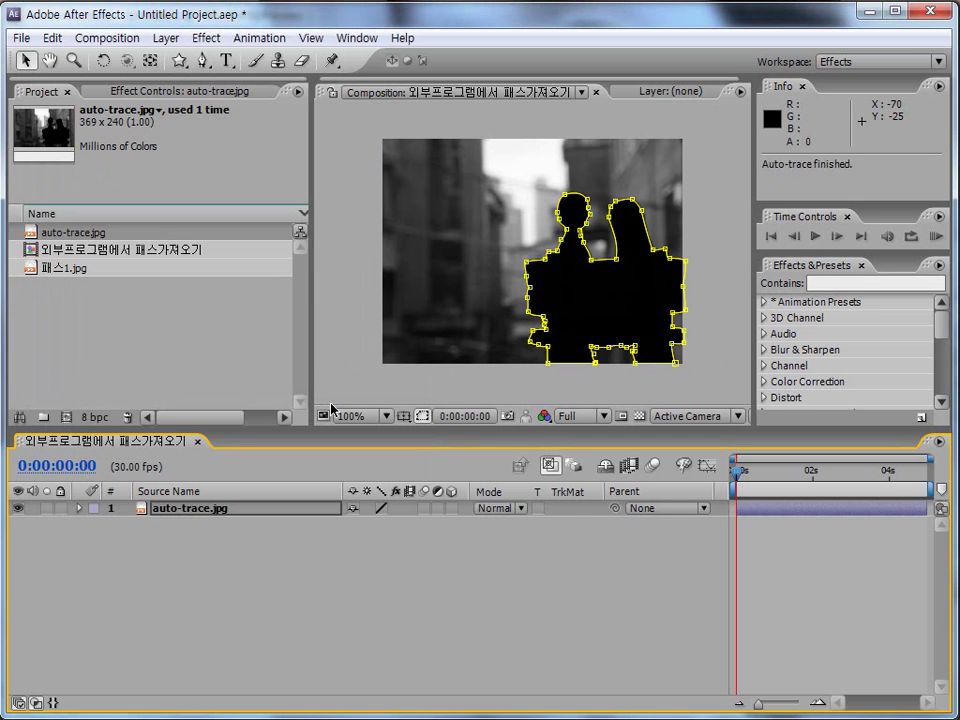